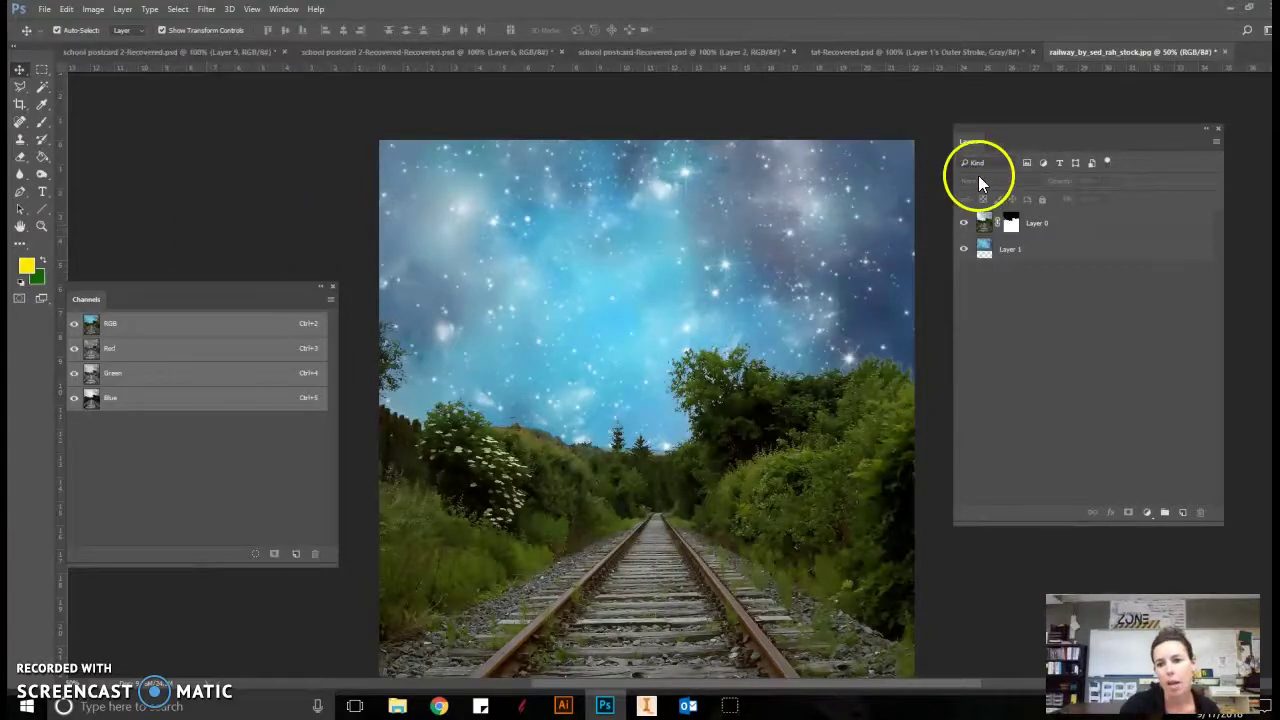
# Step: Select the starry sky Layer 1, then deselect all layers
pyautogui.click(1014, 163)
pyautogui.click(1011, 164)
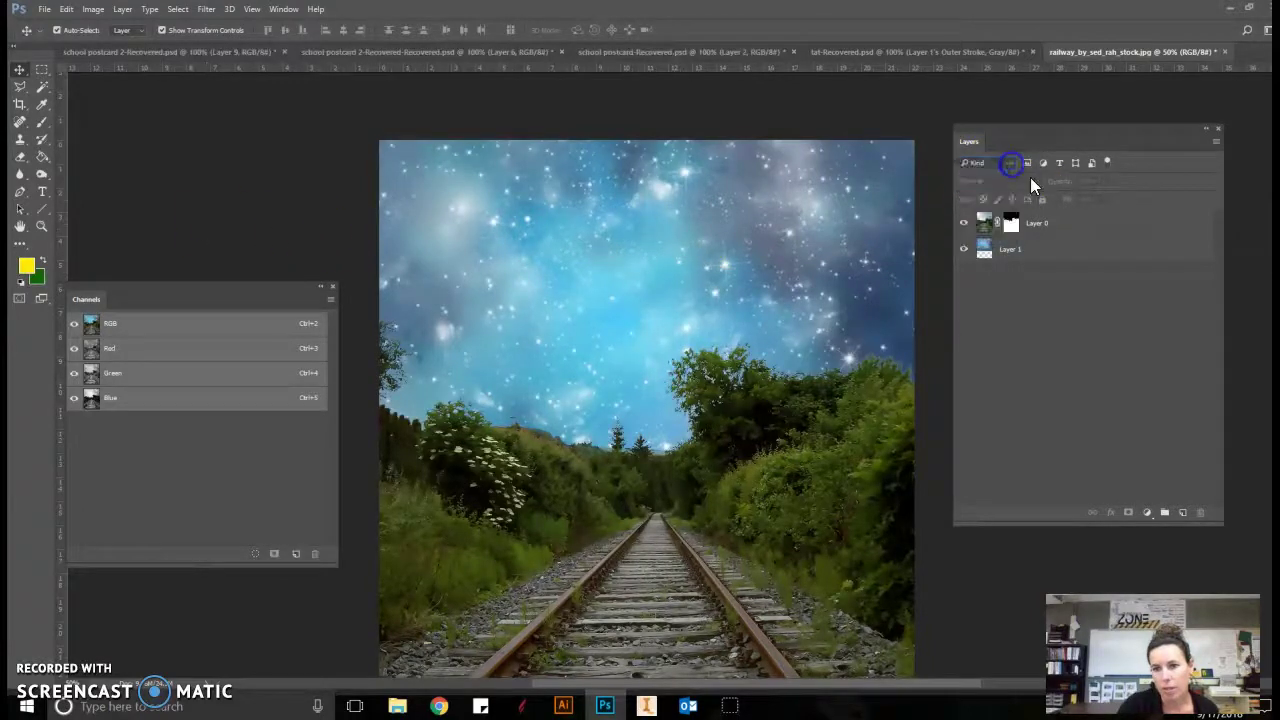
pyautogui.click(1051, 253)
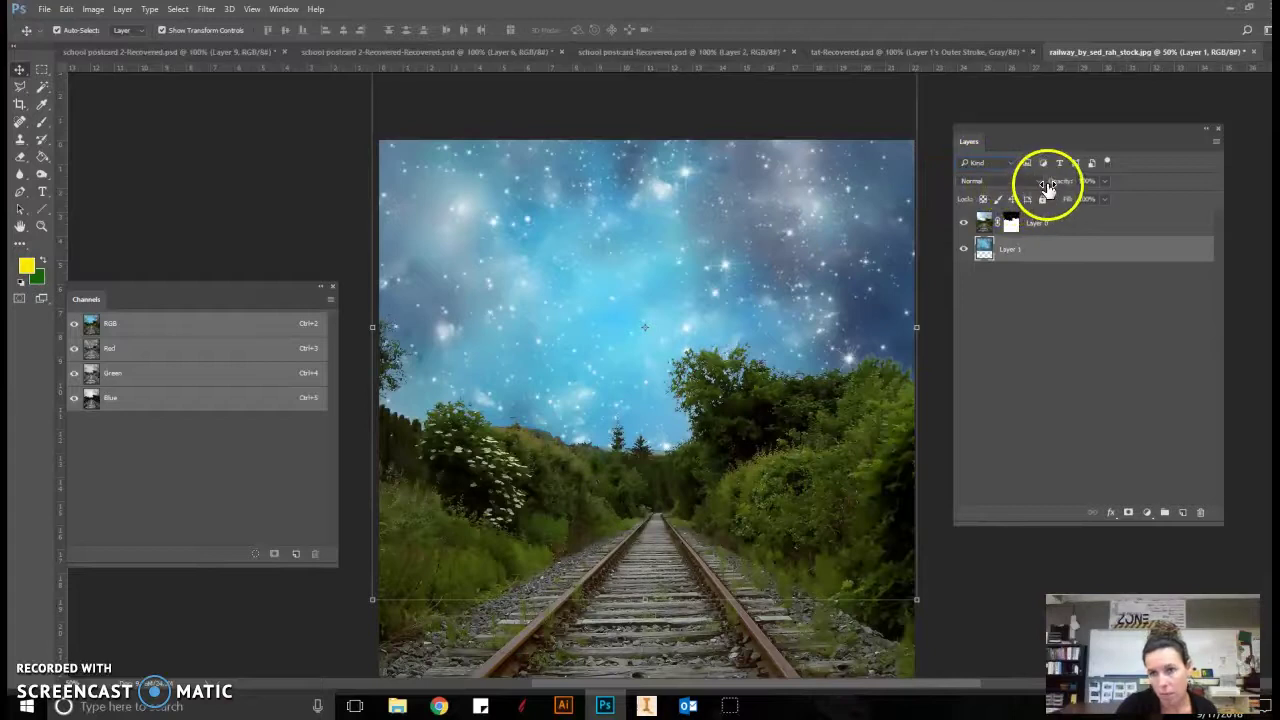
pyautogui.click(1083, 327)
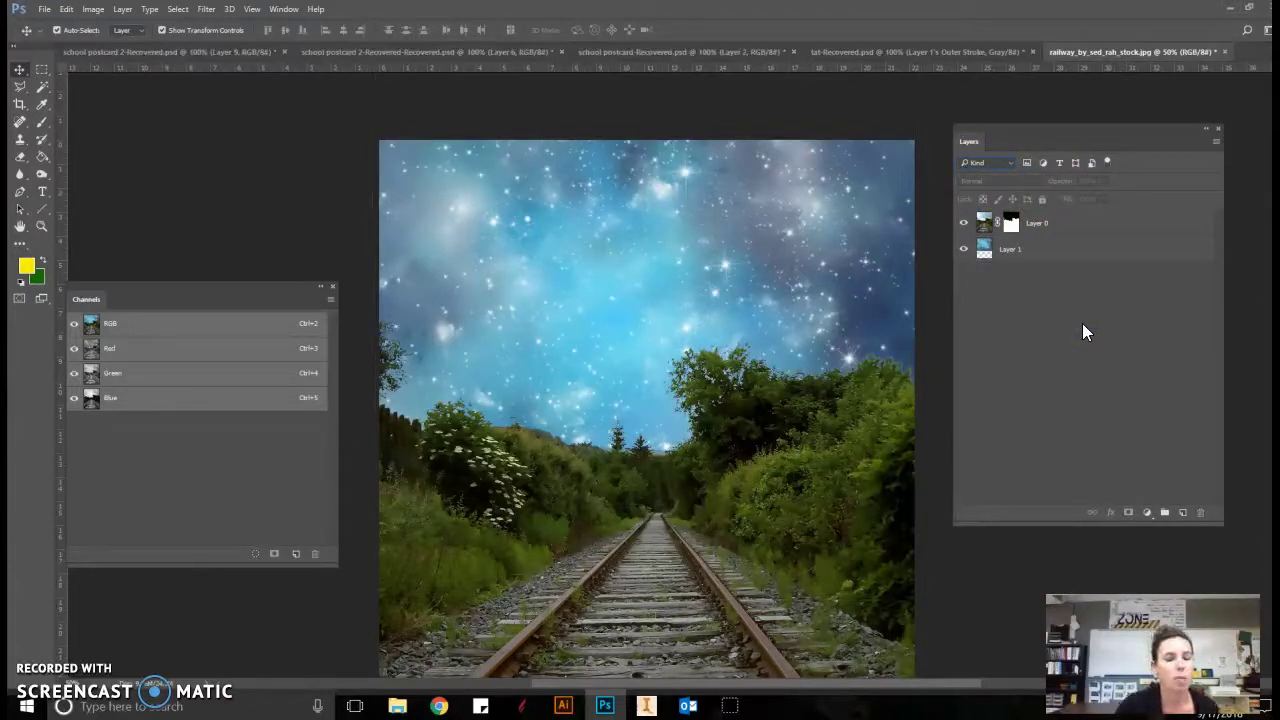
# Step: Open railroad sky2 from the Downloads folder in File Explorer
pyautogui.click(397, 706)
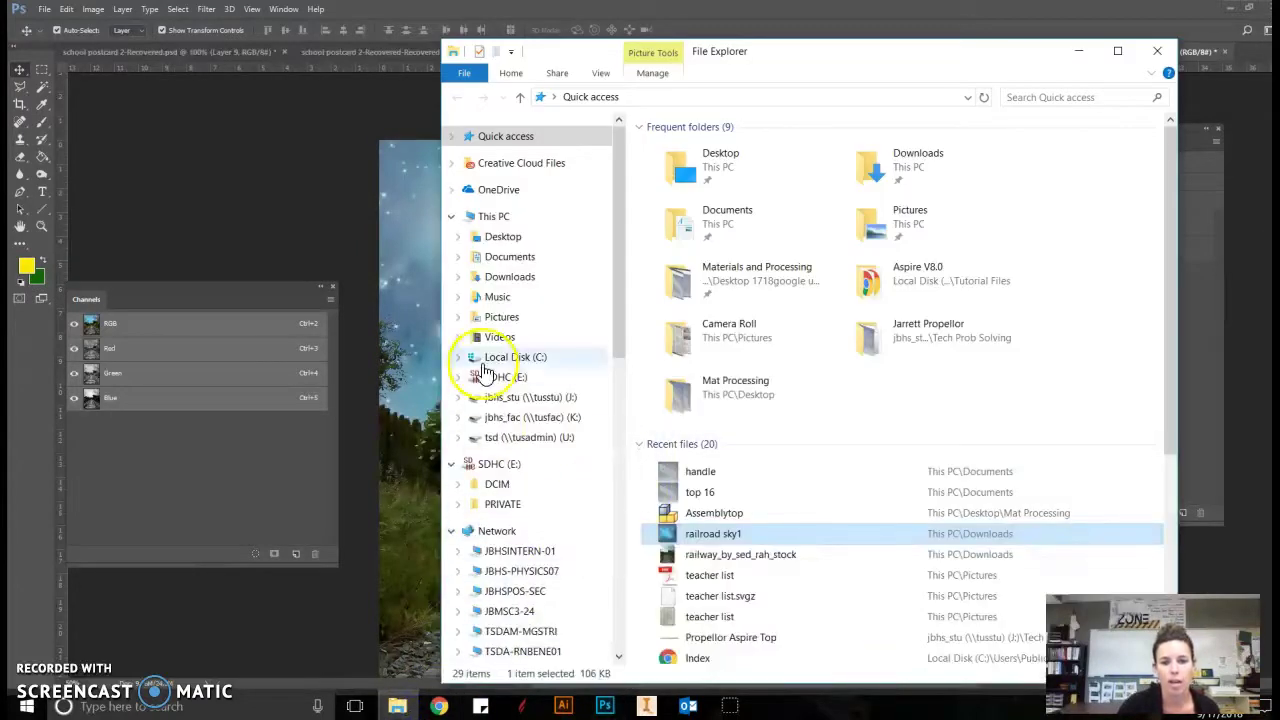
pyautogui.click(512, 280)
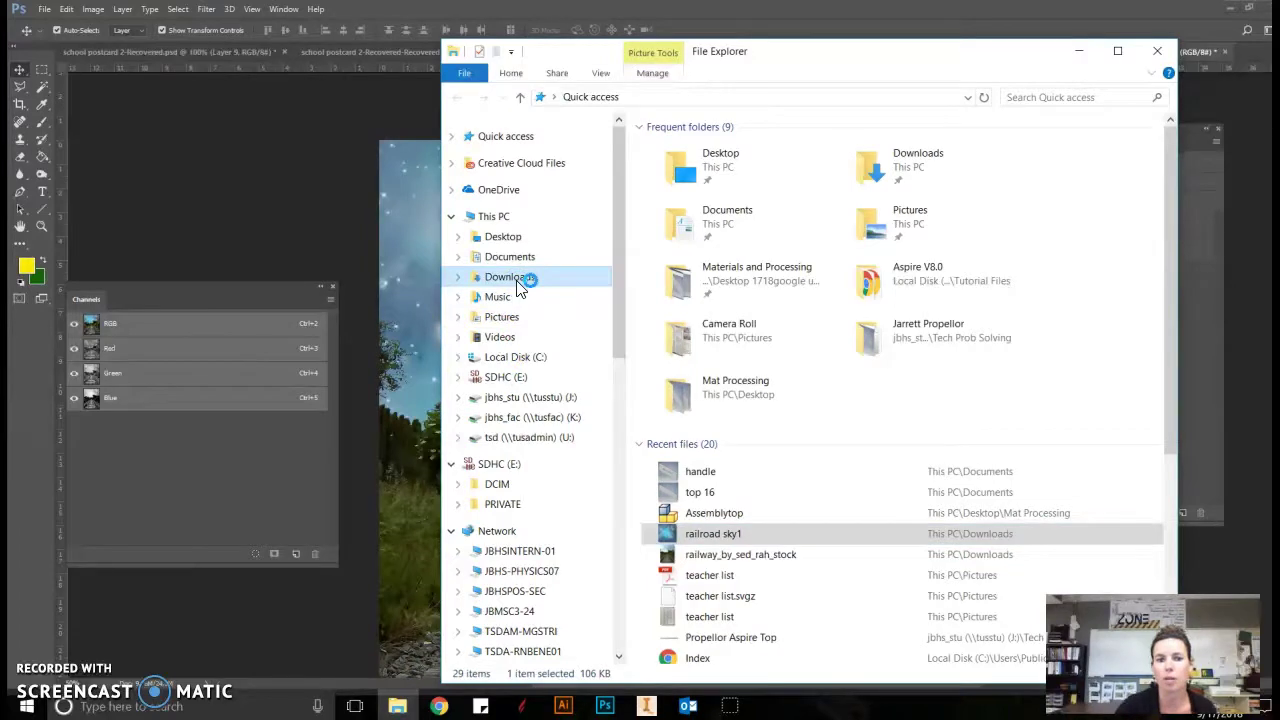
pyautogui.moveTo(1171, 137); pyautogui.dragTo(1151, 466)
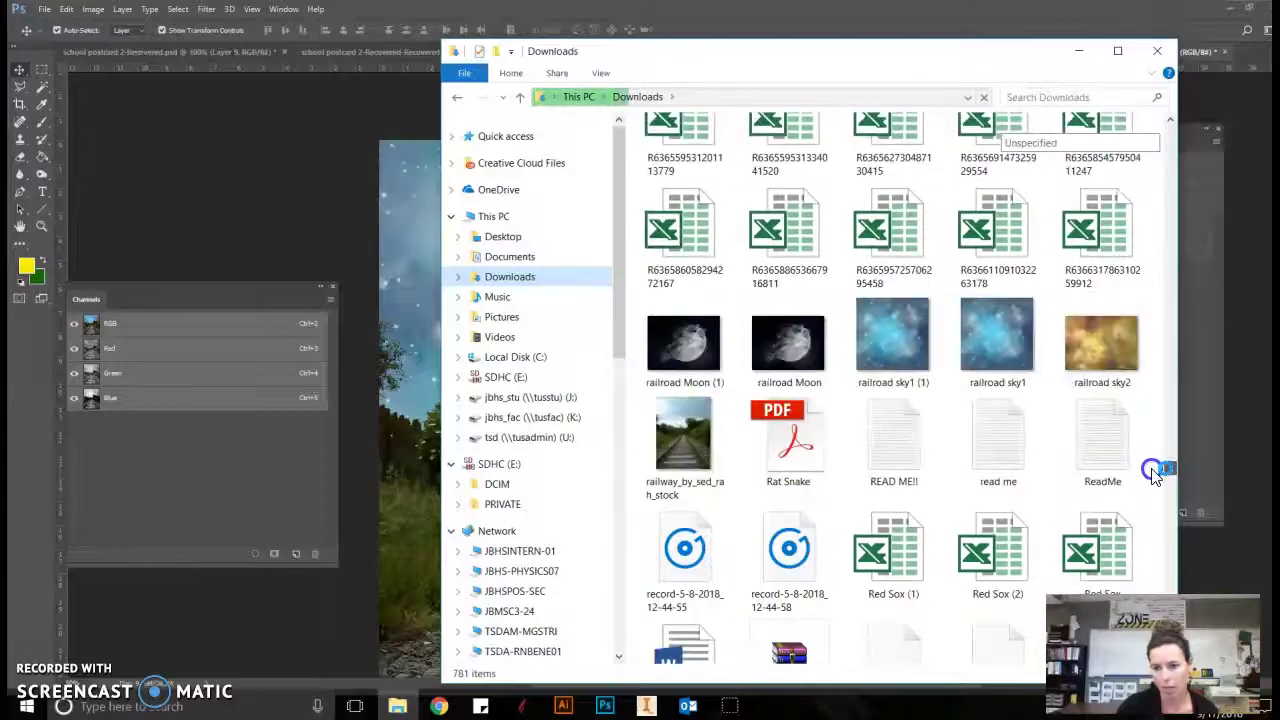
pyautogui.click(1080, 344)
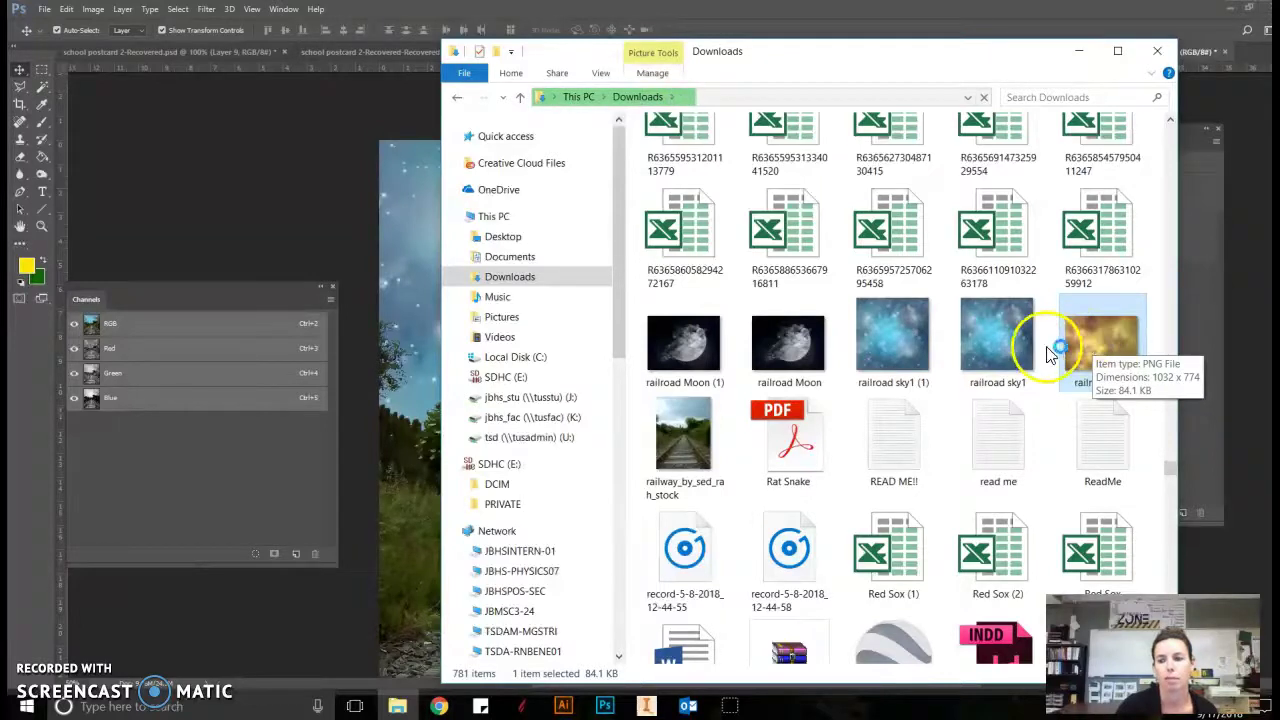
pyautogui.click(1085, 349)
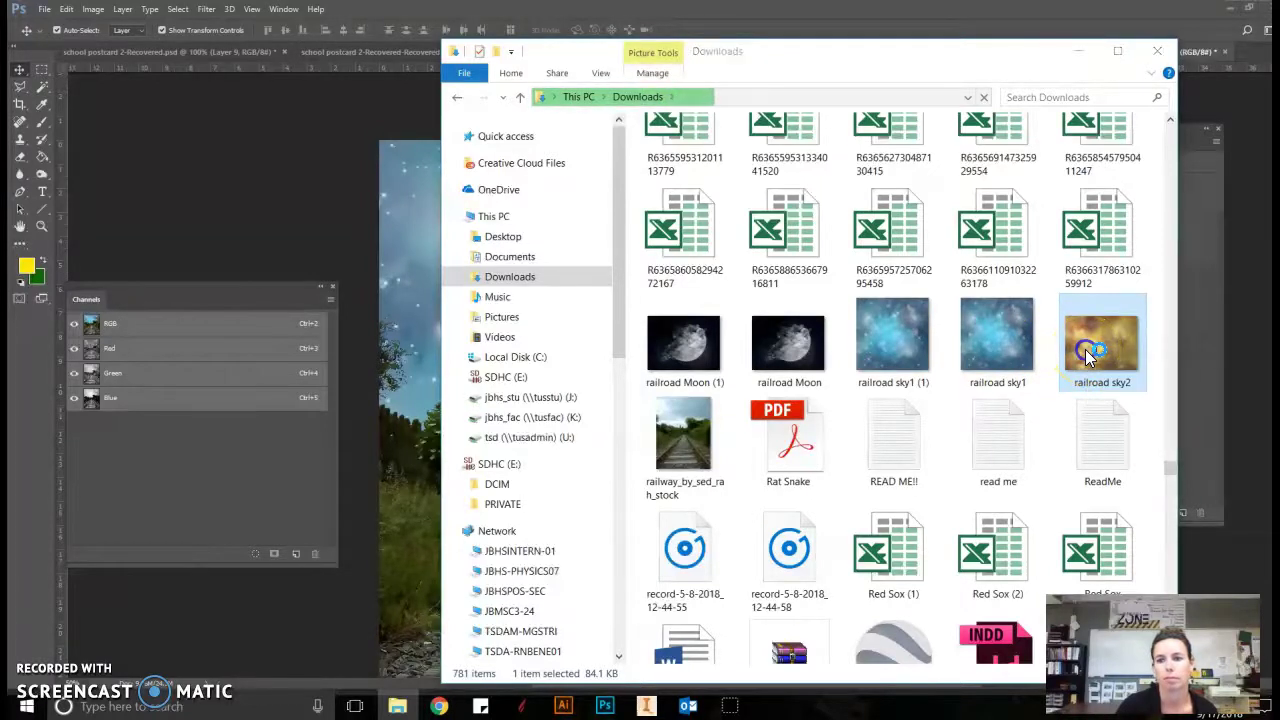
pyautogui.doubleClick(1085, 349)
# Step: Copy the nebula image from the photo viewer and return to Photoshop
pyautogui.click(669, 308)
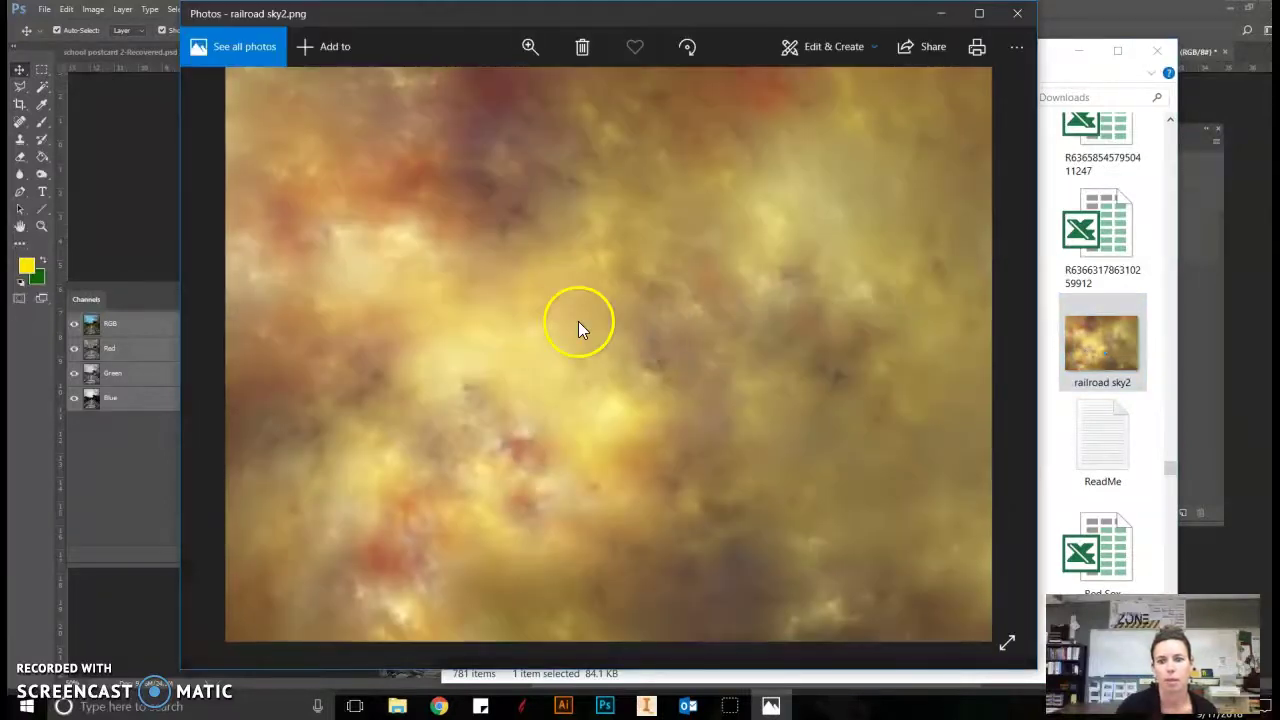
pyautogui.rightClick(578, 322)
pyautogui.click(604, 311)
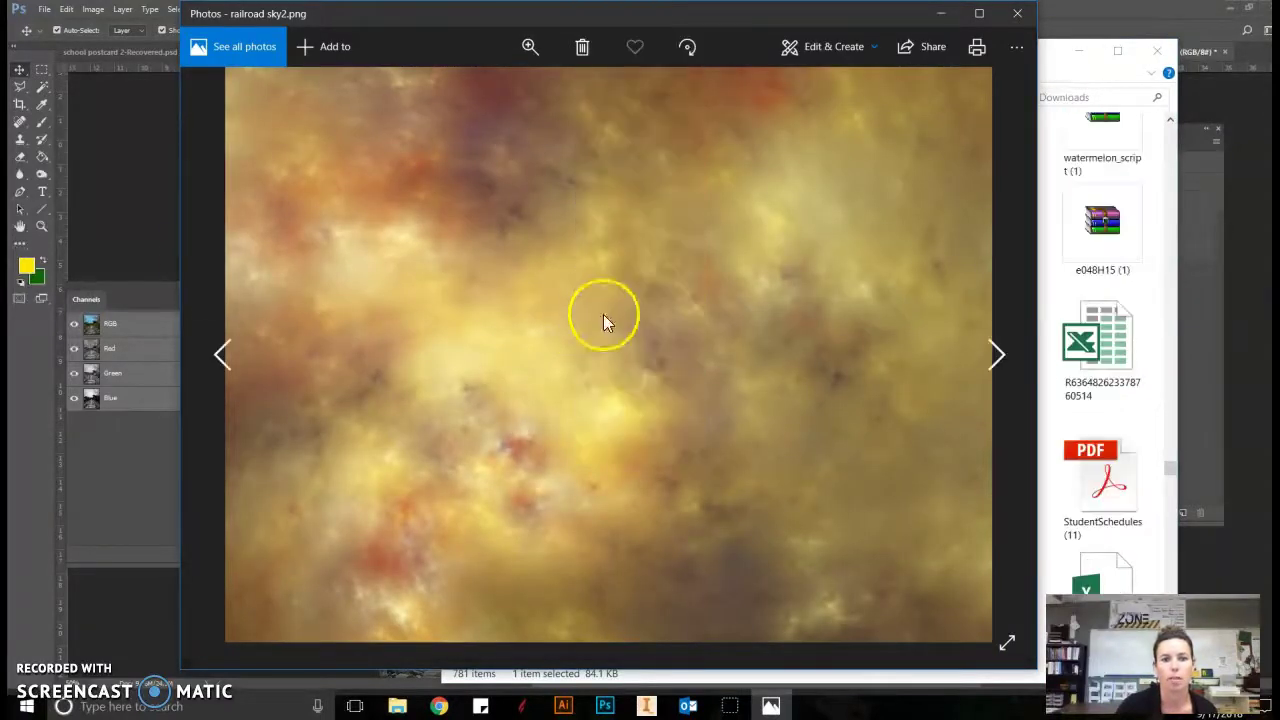
pyautogui.click(157, 251)
# Step: Paste the nebula as Layer 2 and scale it to cover the upper canvas
pyautogui.click(66, 9)
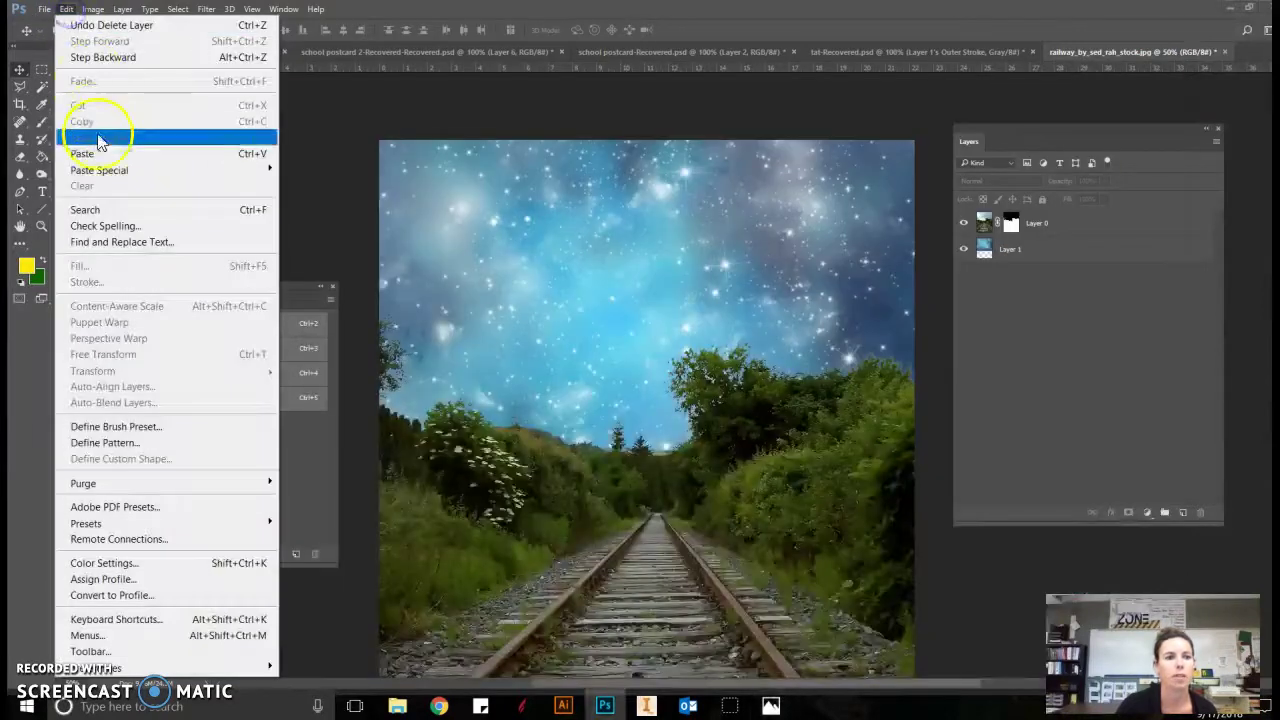
pyautogui.click(100, 152)
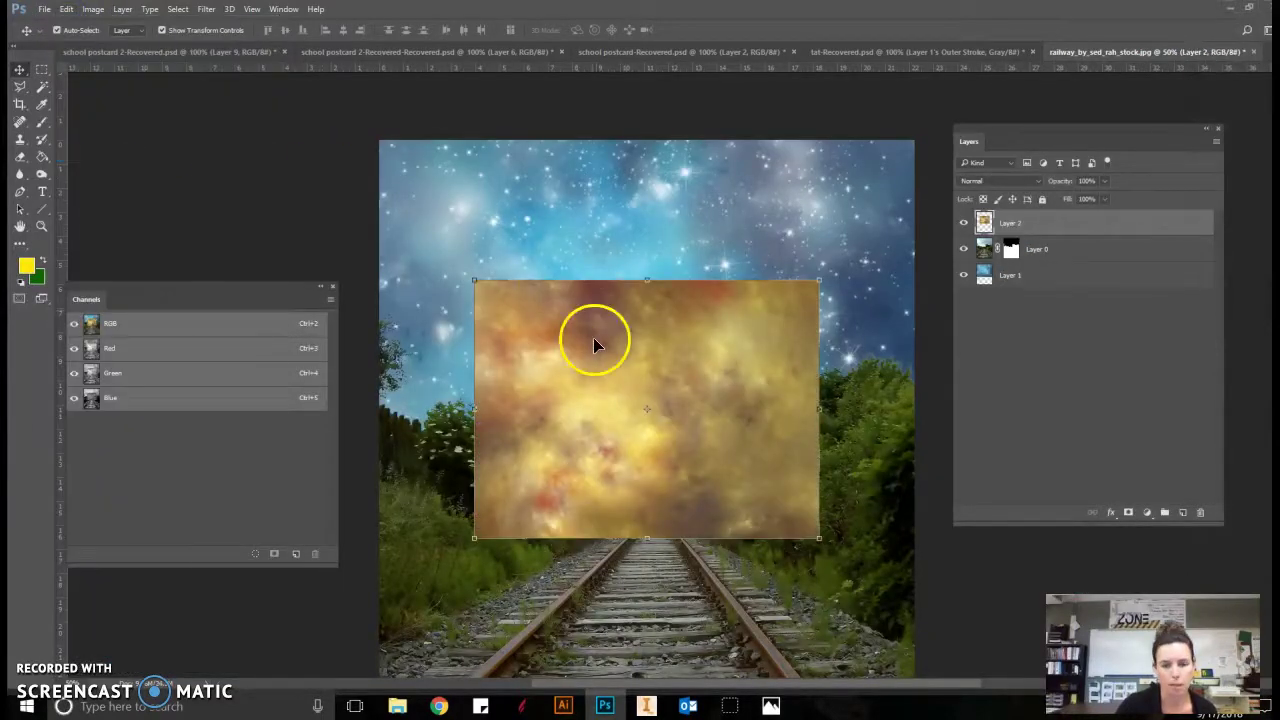
pyautogui.moveTo(591, 337); pyautogui.dragTo(501, 198)
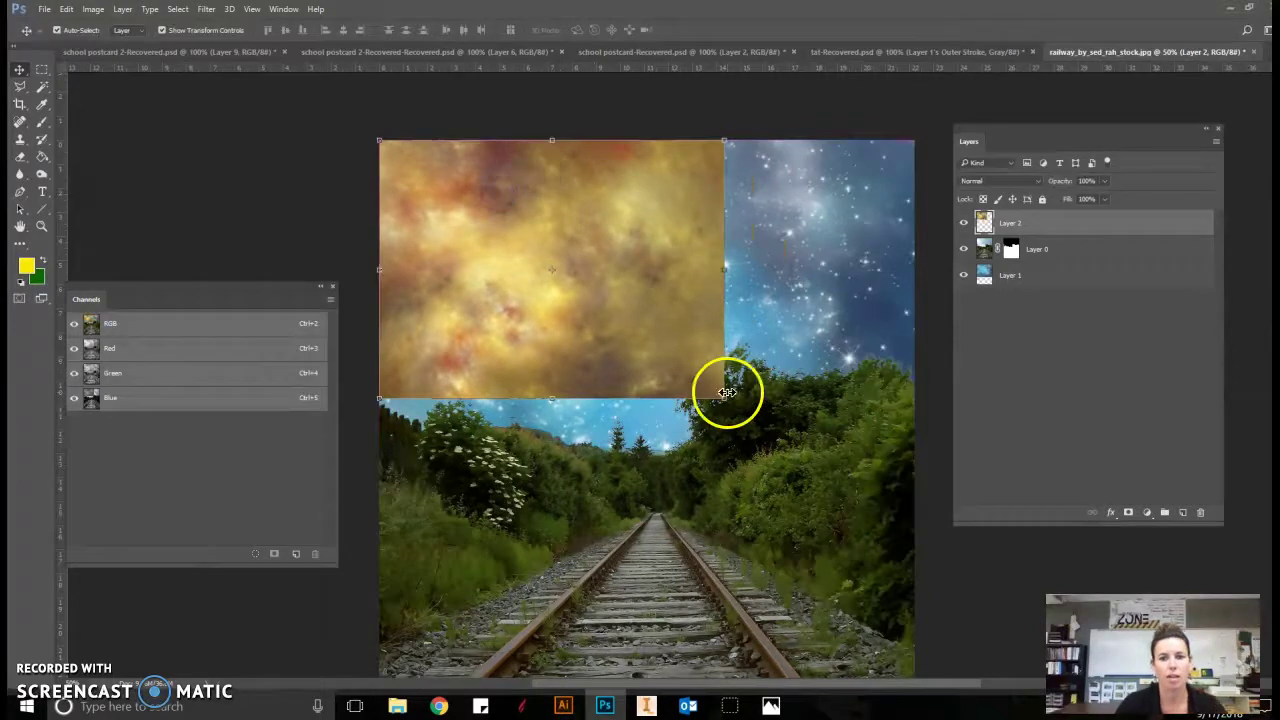
pyautogui.moveTo(720, 397); pyautogui.dragTo(928, 520)
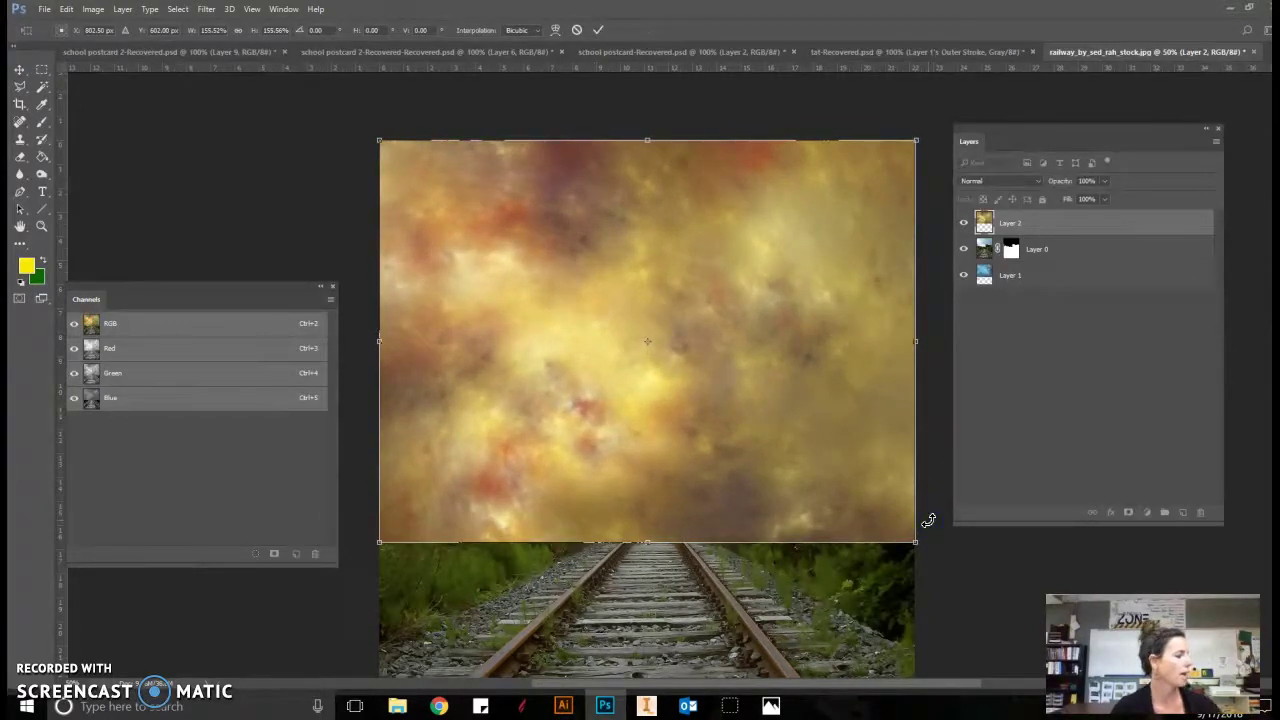
pyautogui.moveTo(1014, 243); pyautogui.dragTo(1005, 230)
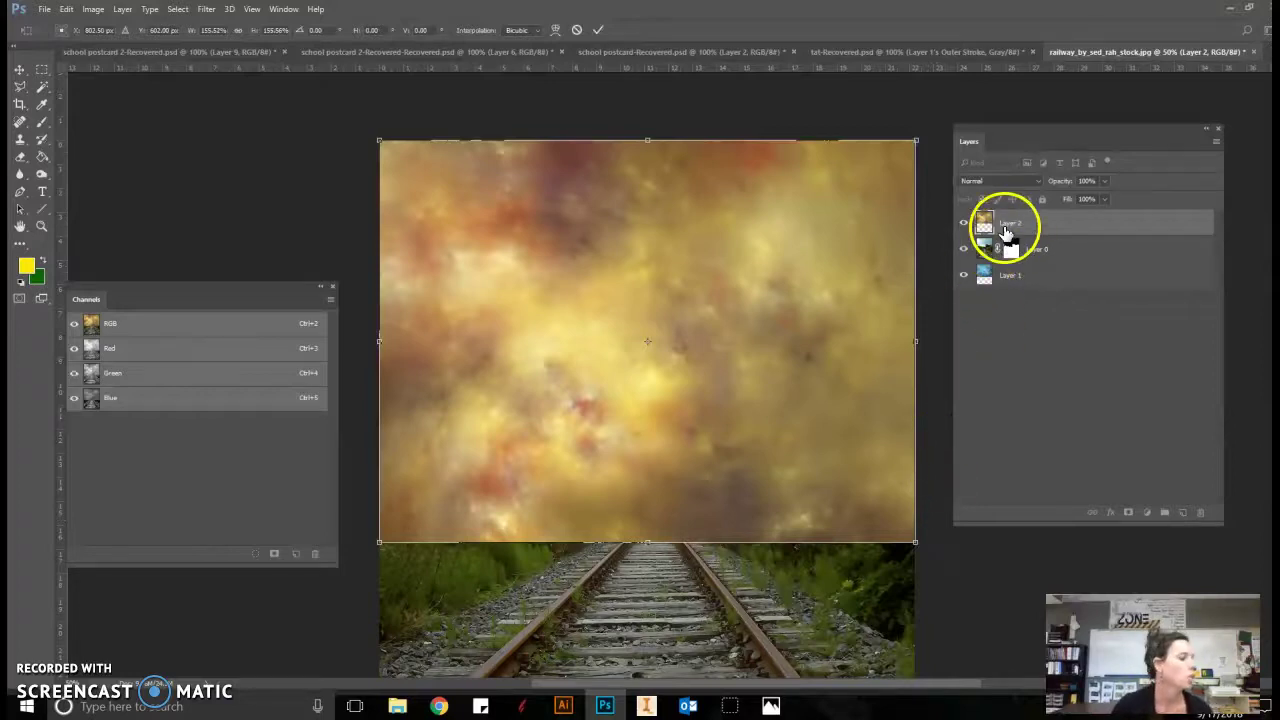
# Step: Set Layer 2 to Hard Light, commit the resize, and move it beneath Layer 0
pyautogui.click(1033, 184)
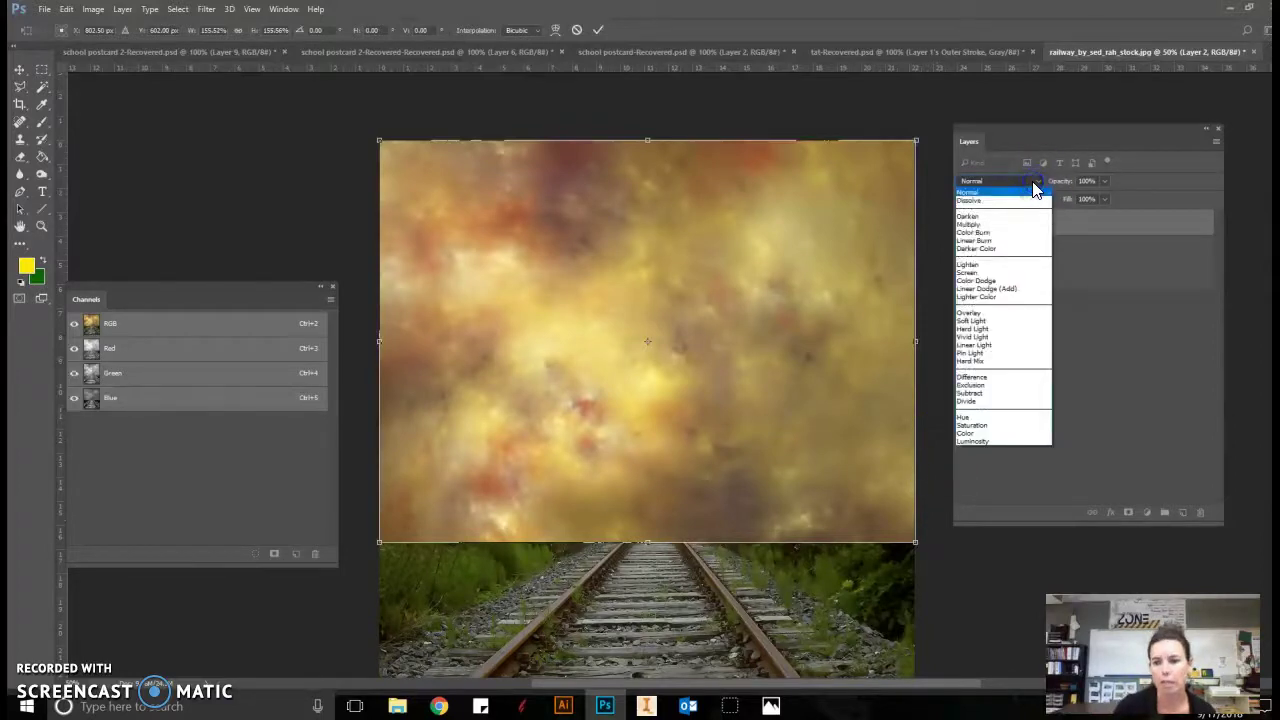
pyautogui.click(984, 328)
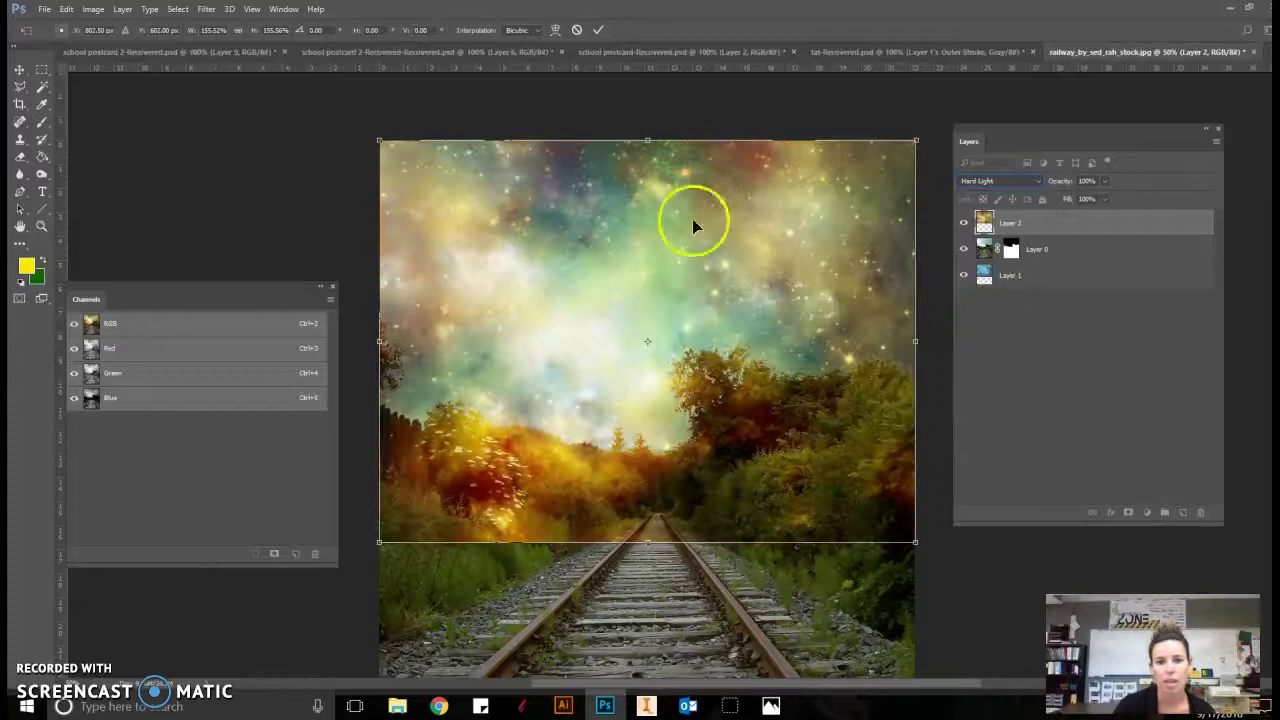
pyautogui.click(1113, 226)
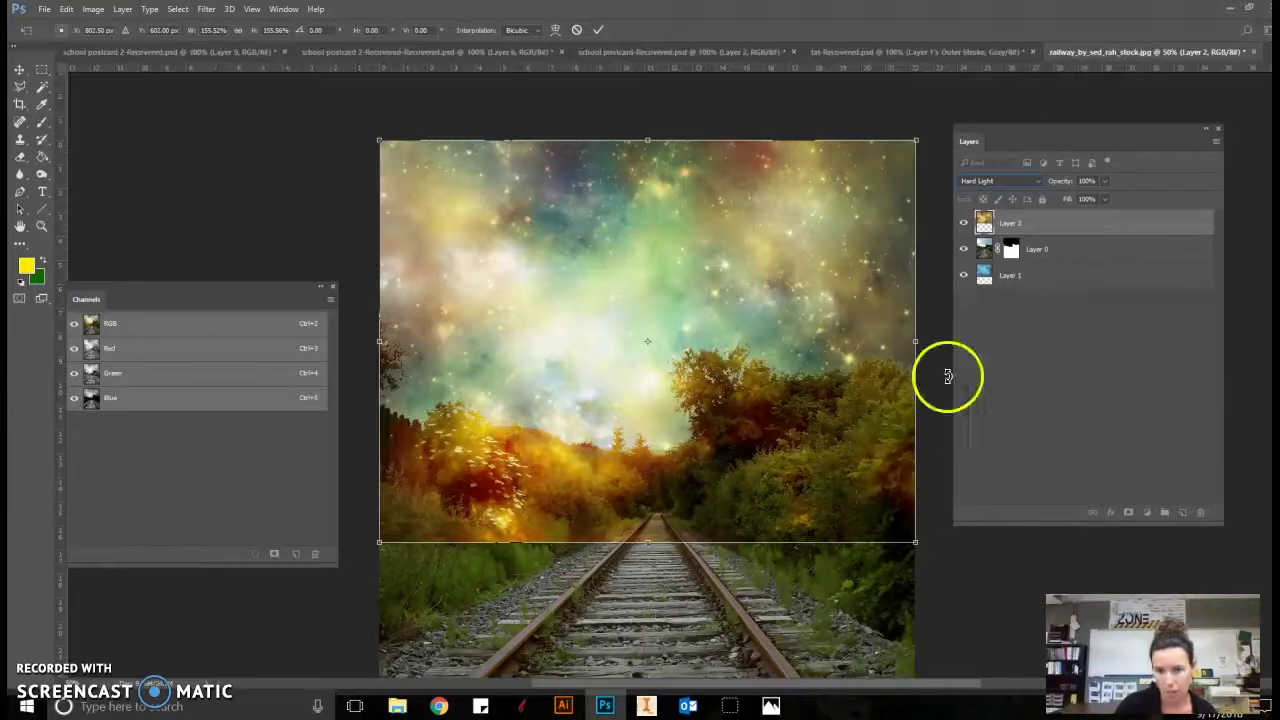
pyautogui.click(1058, 260)
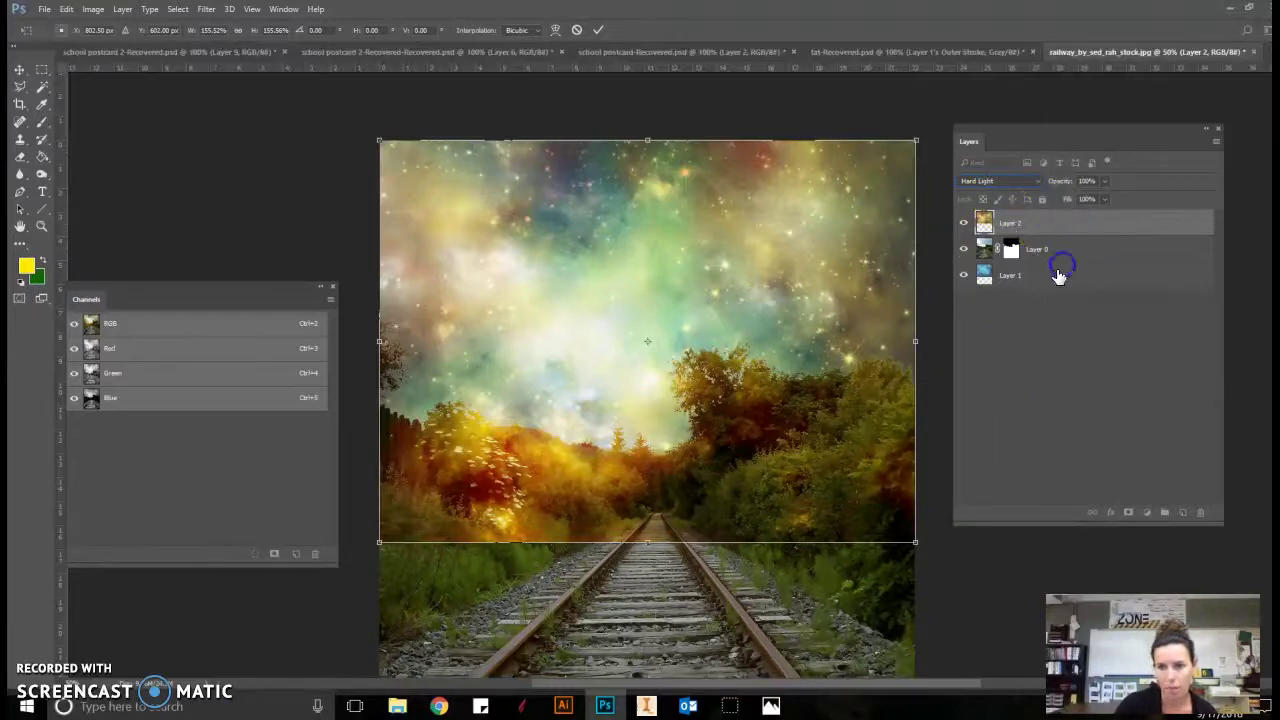
pyautogui.click(1038, 234)
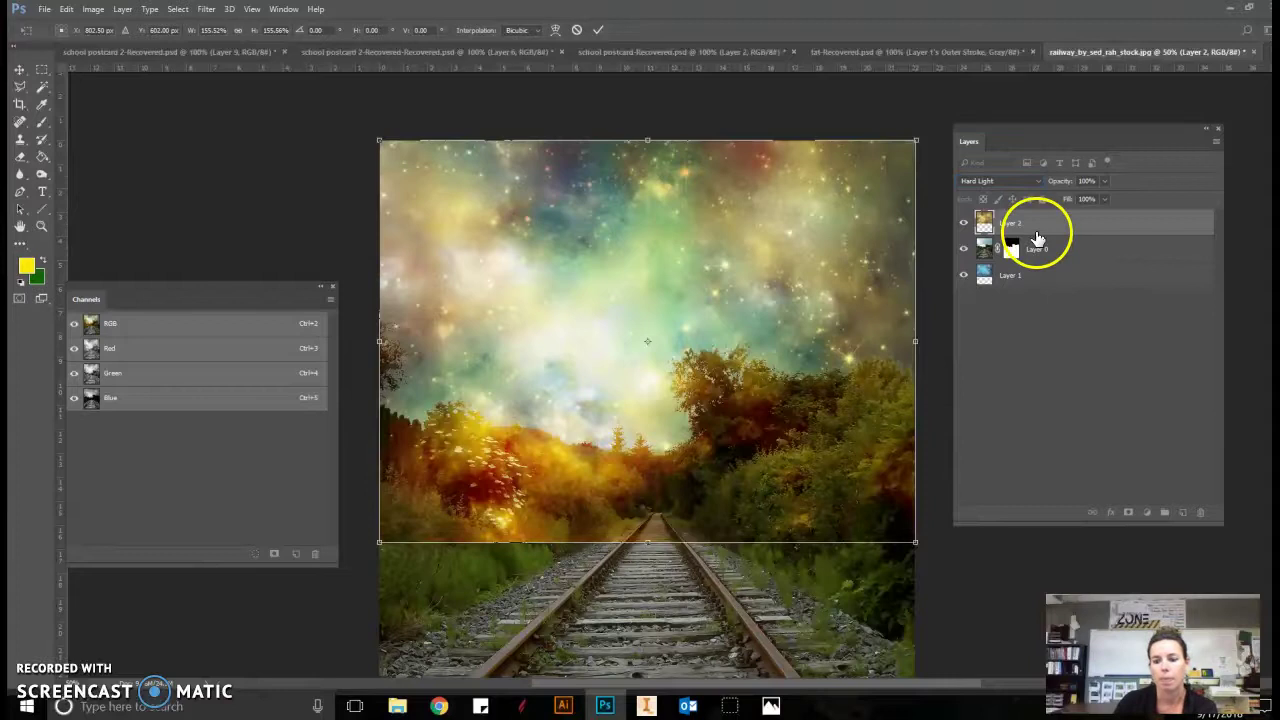
pyautogui.moveTo(1038, 232); pyautogui.dragTo(1040, 270)
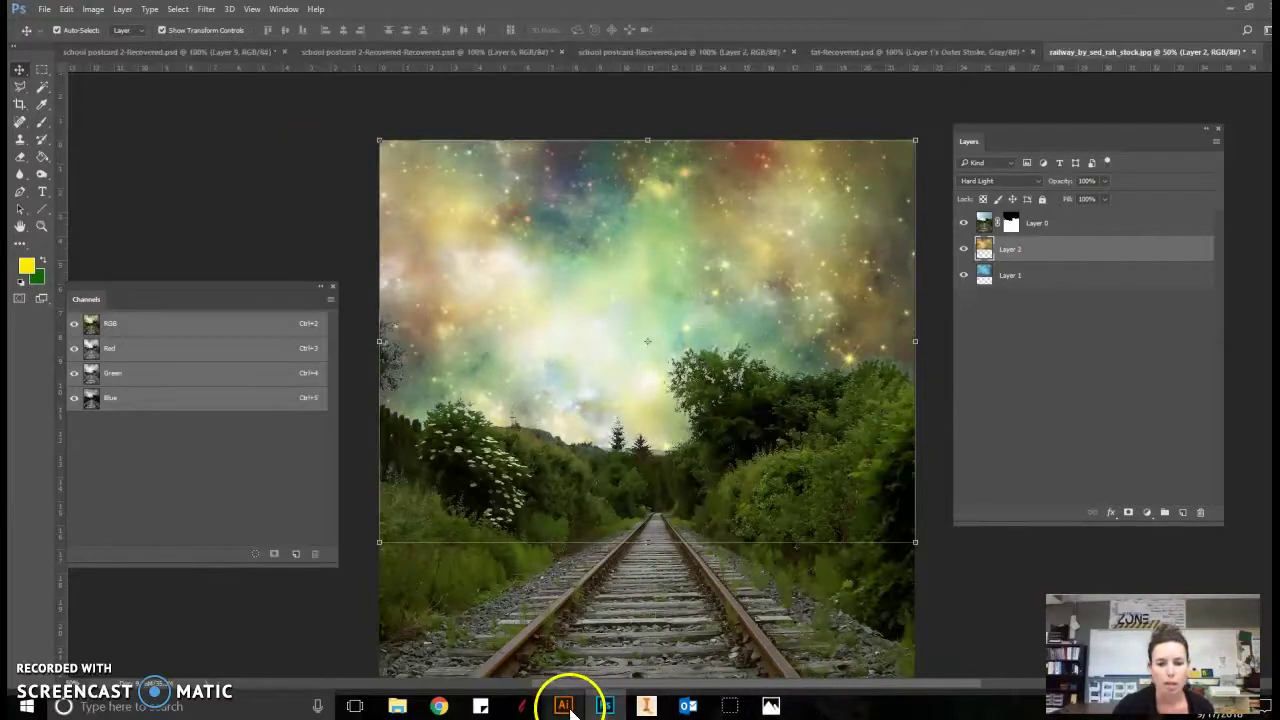
# Step: Browse the Downloads folder in File Explorer for the moon image
pyautogui.click(397, 706)
pyautogui.click(986, 229)
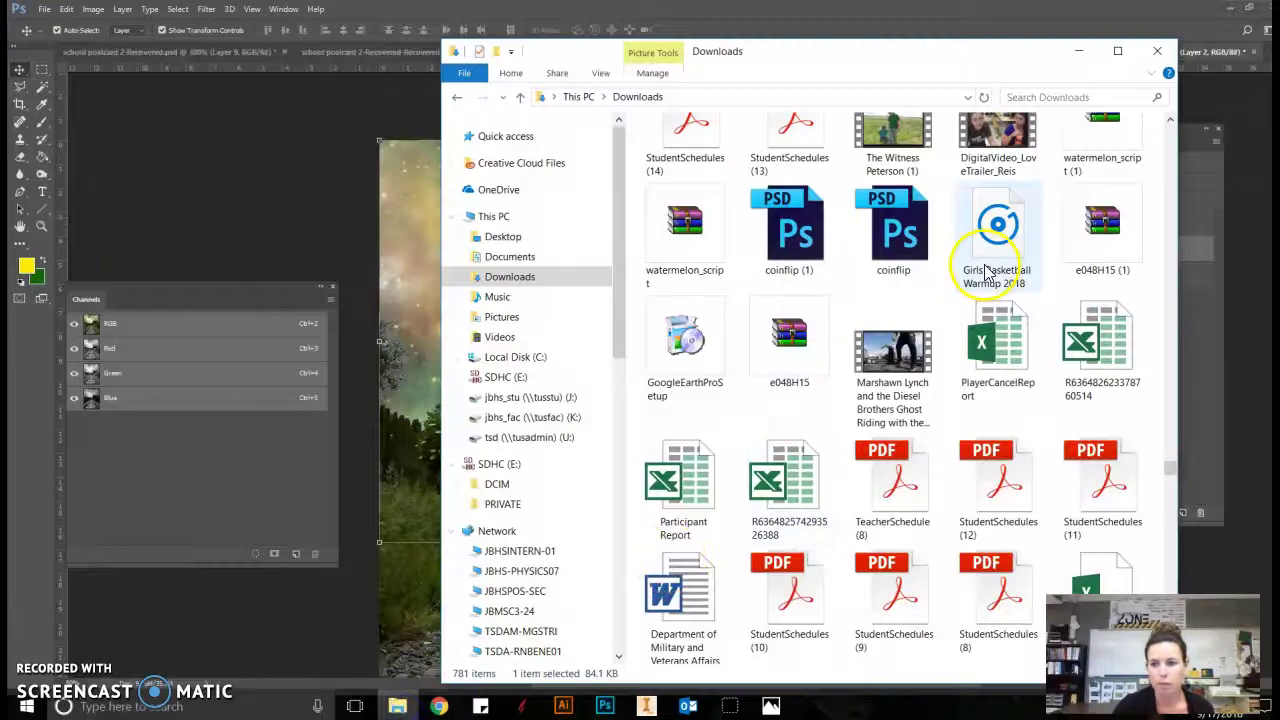
pyautogui.scroll(-5, 967, 337)
pyautogui.scroll(-10, 968, 336)
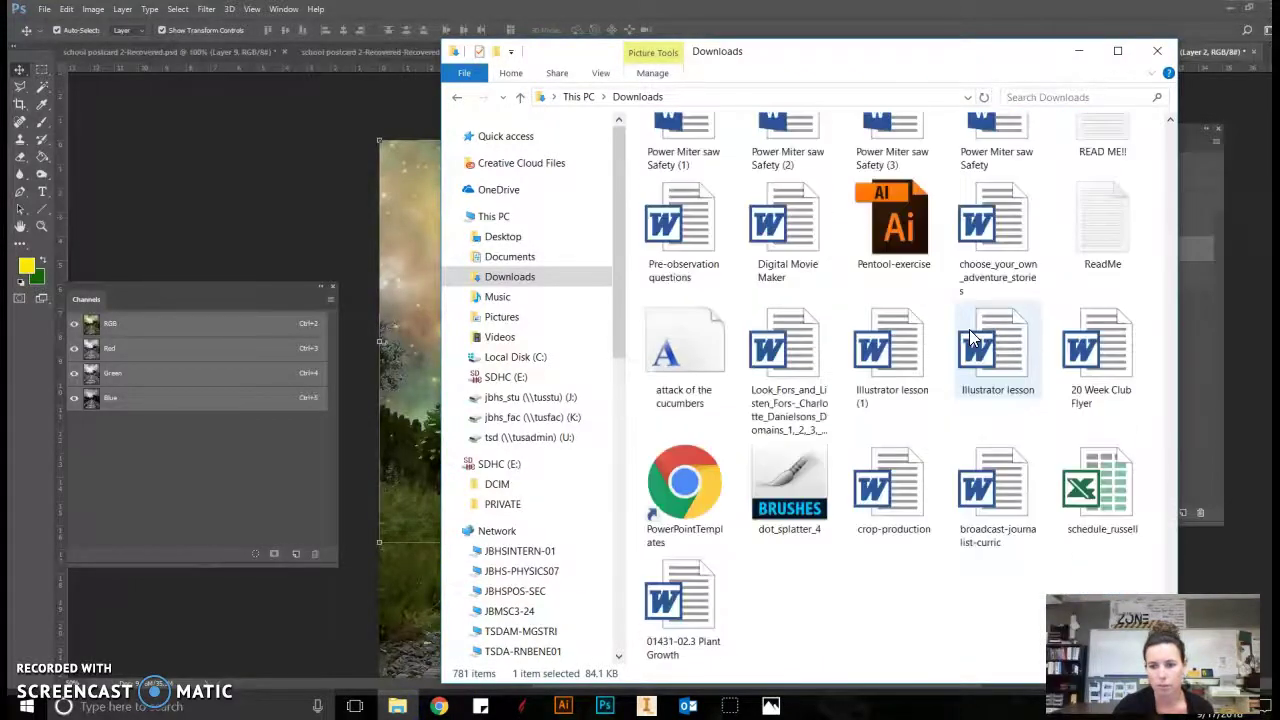
pyautogui.scroll(-10, 969, 331)
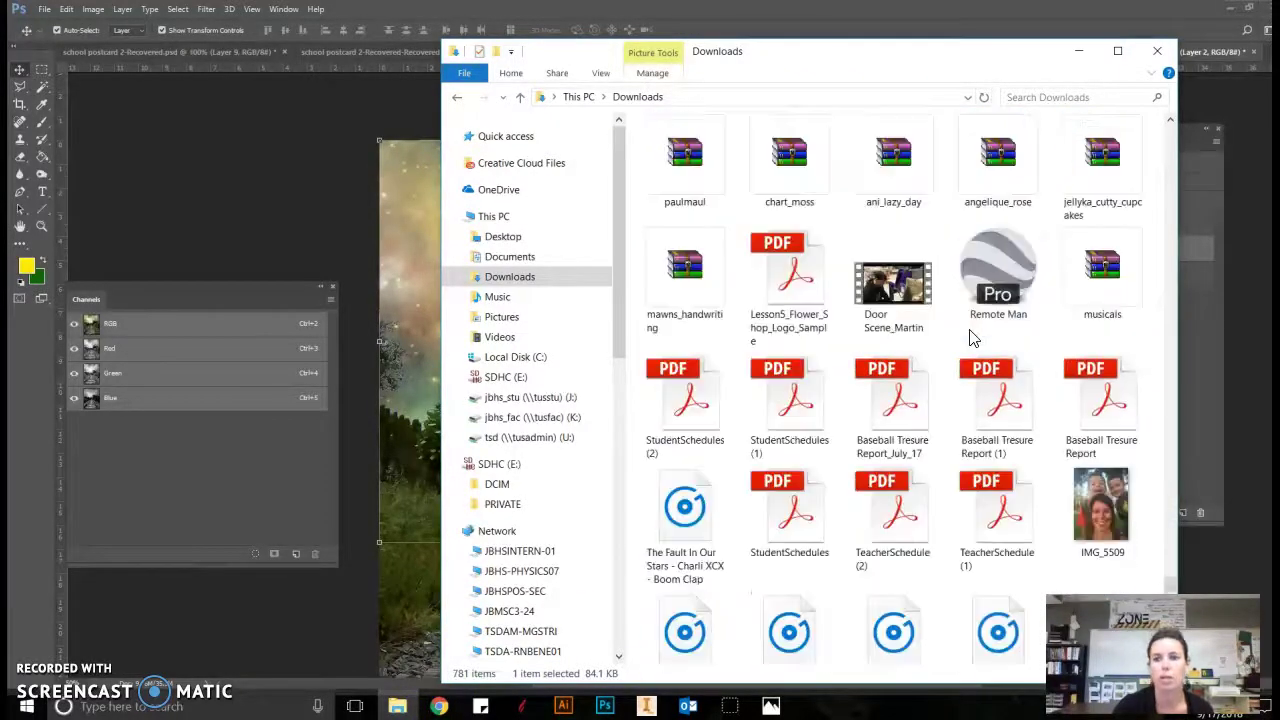
pyautogui.scroll(-3, 970, 337)
pyautogui.scroll(-3, 970, 337)
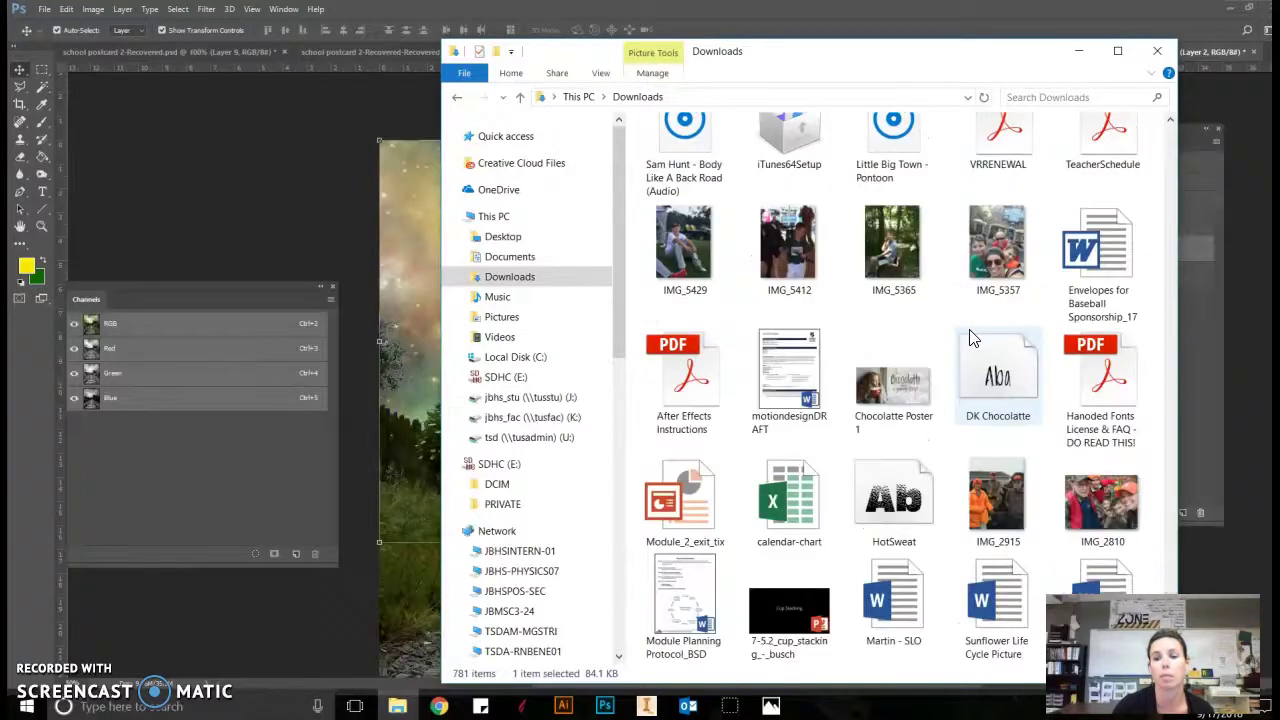
pyautogui.scroll(6, 1028, 372)
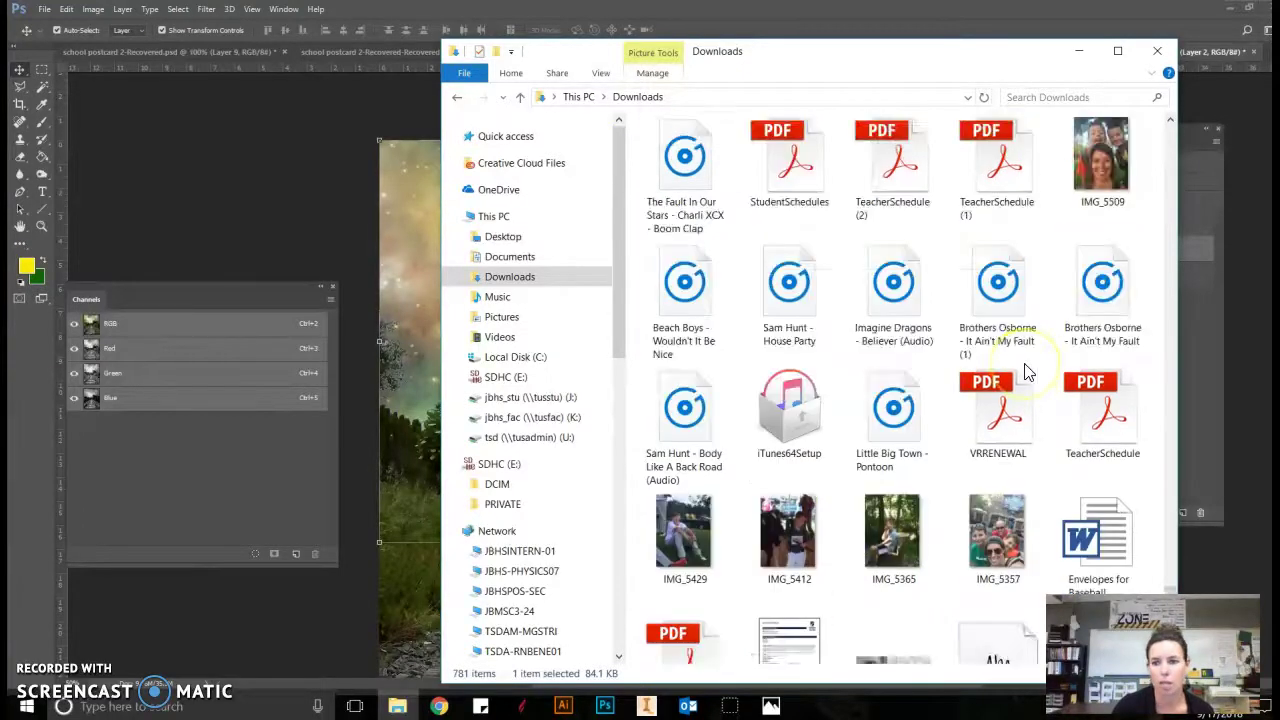
pyautogui.scroll(20, 1028, 372)
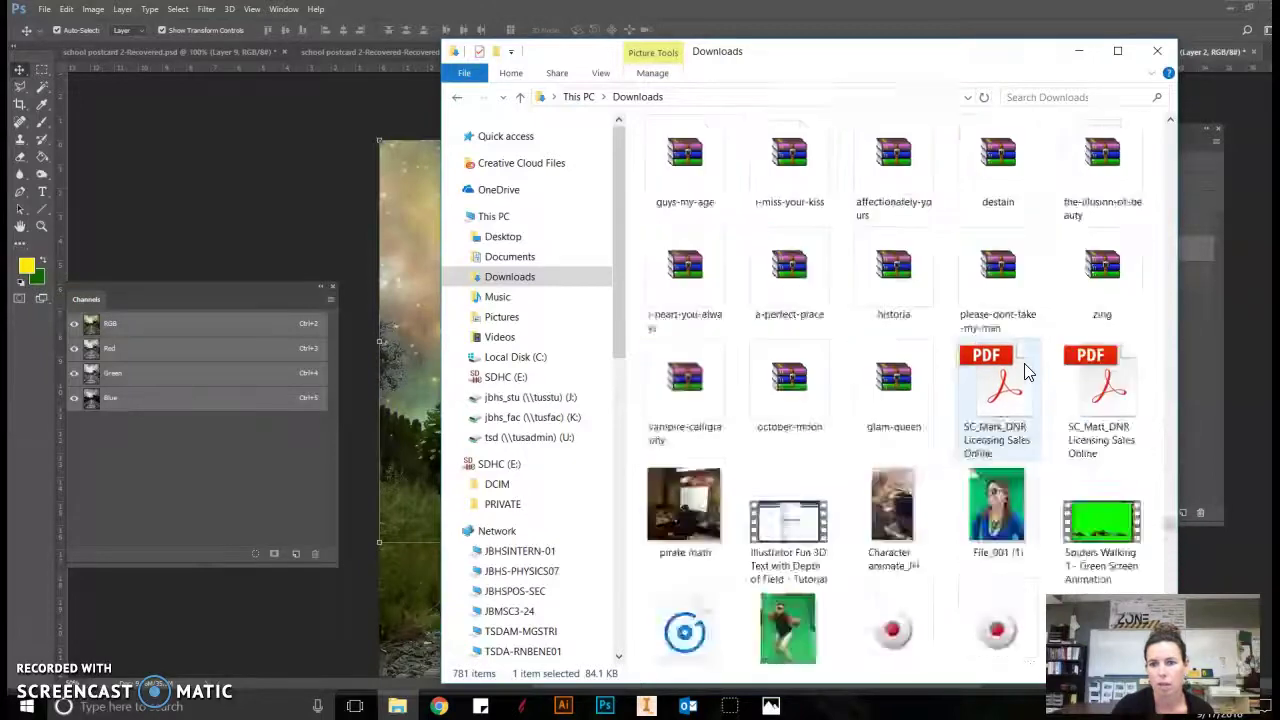
pyautogui.scroll(5, 1028, 372)
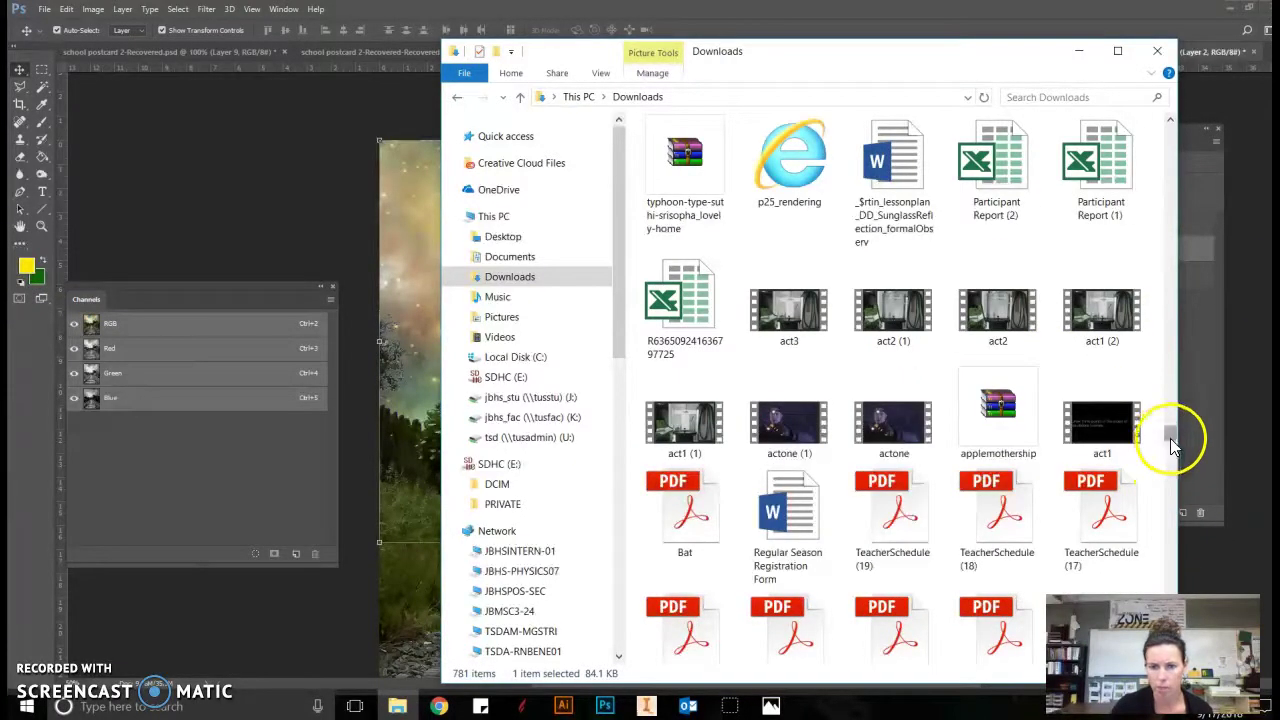
pyautogui.moveTo(1170, 438); pyautogui.dragTo(1173, 465)
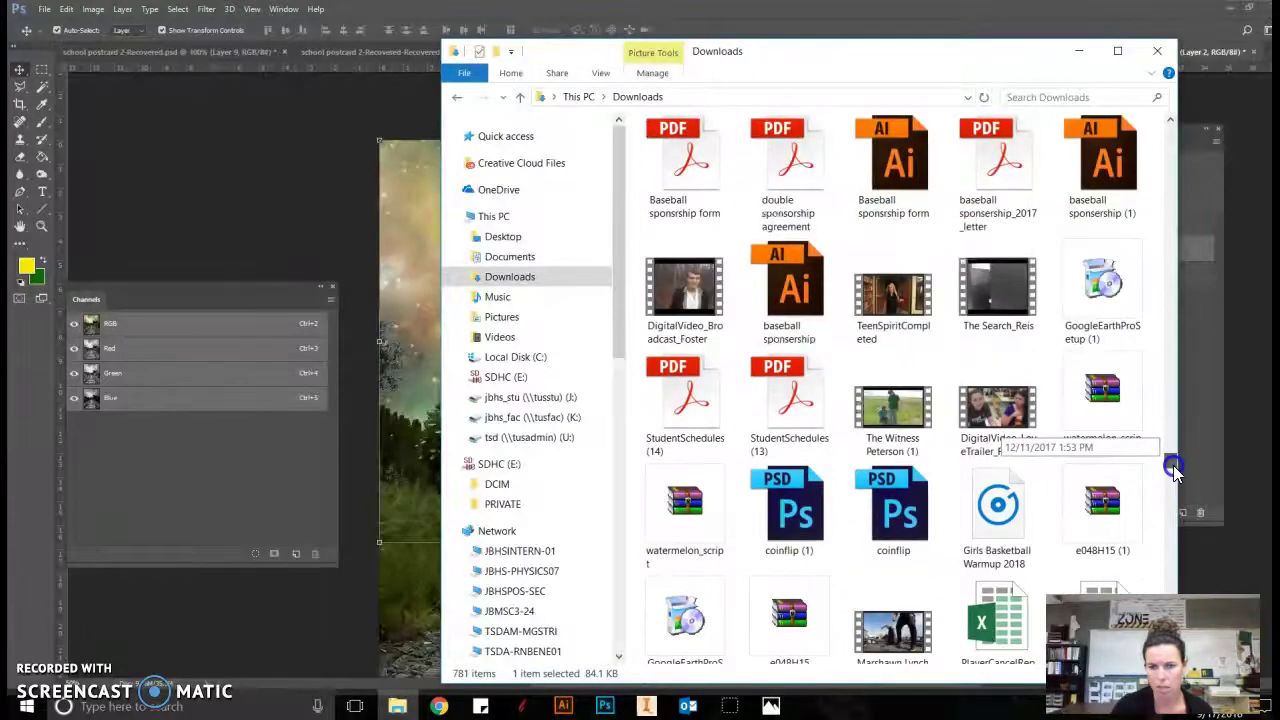
# Step: Sort the Downloads files by name
pyautogui.click(1155, 233)
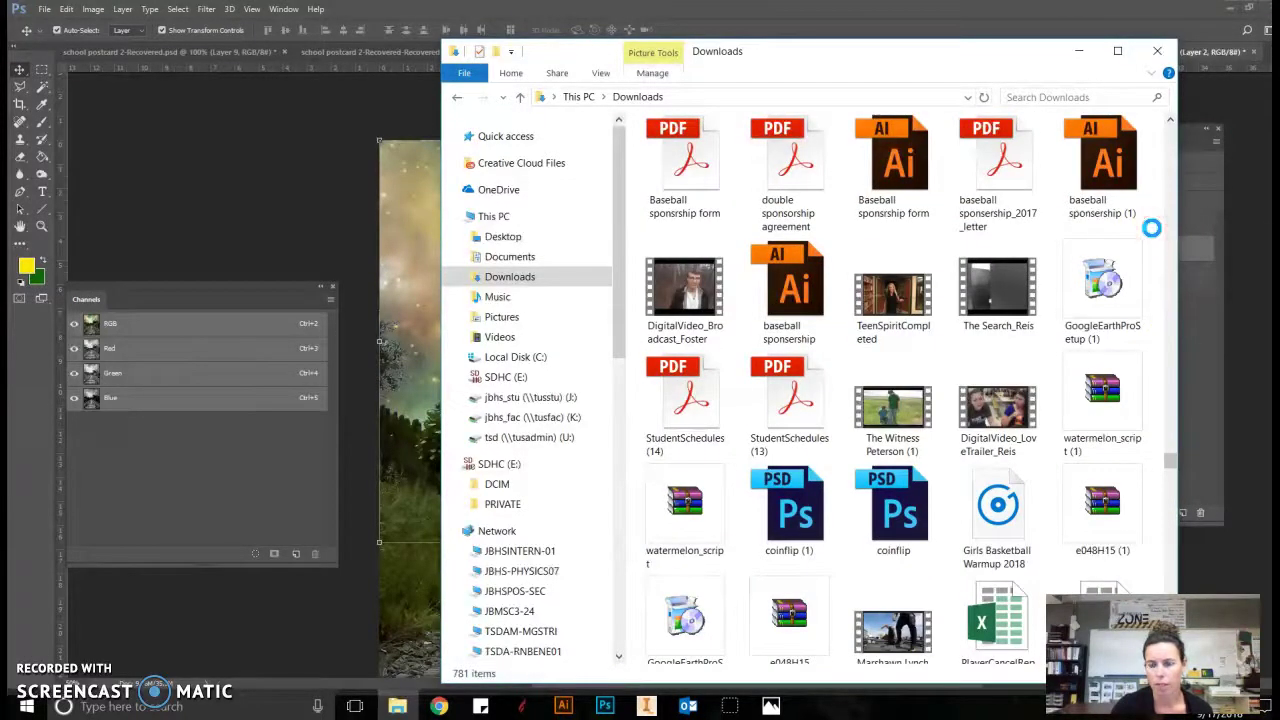
pyautogui.rightClick(1155, 233)
pyautogui.click(1144, 264)
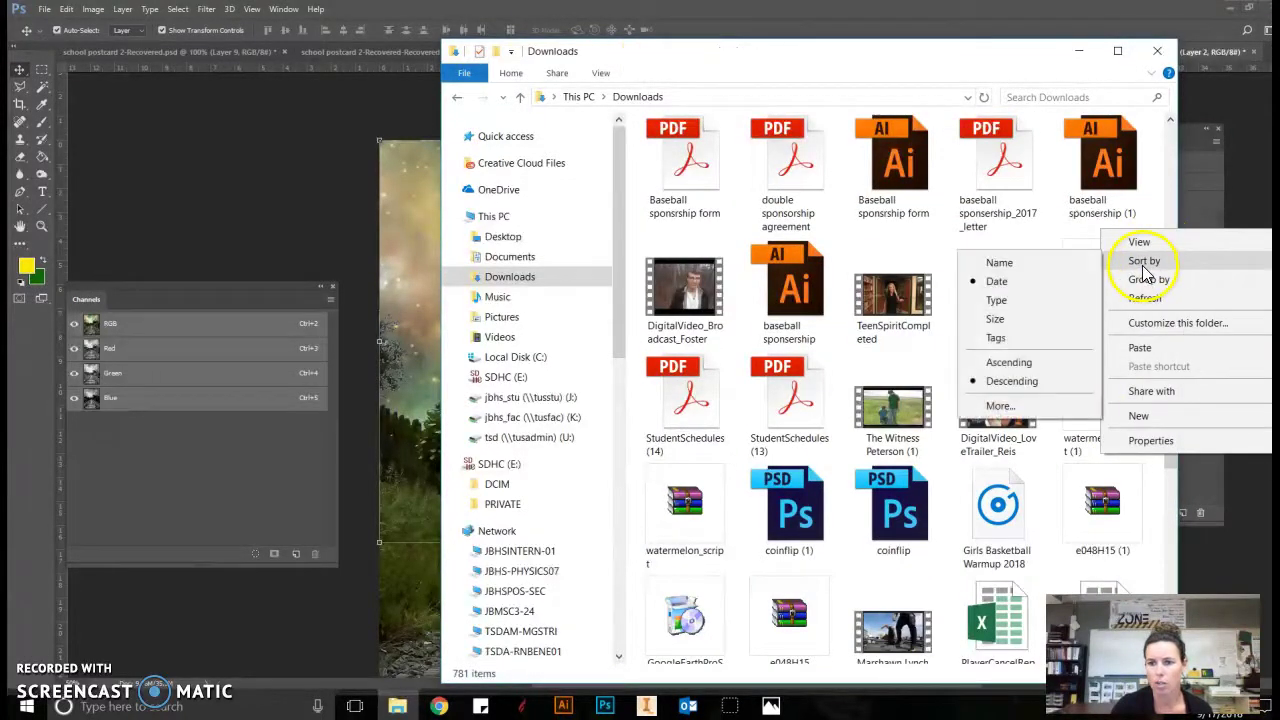
pyautogui.click(1040, 267)
# Step: Open railroad Moon.png, copy the picture, and return to Photoshop
pyautogui.scroll(-20, 1020, 277)
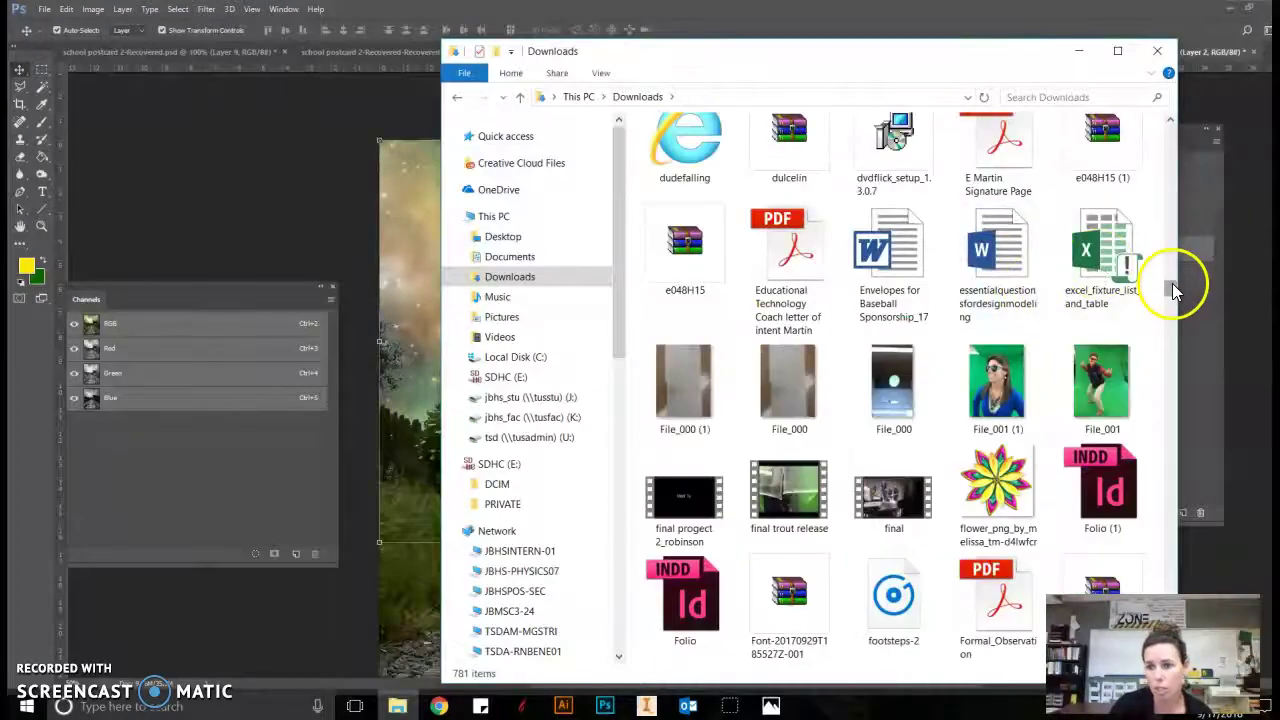
pyautogui.moveTo(1169, 280); pyautogui.dragTo(1167, 466)
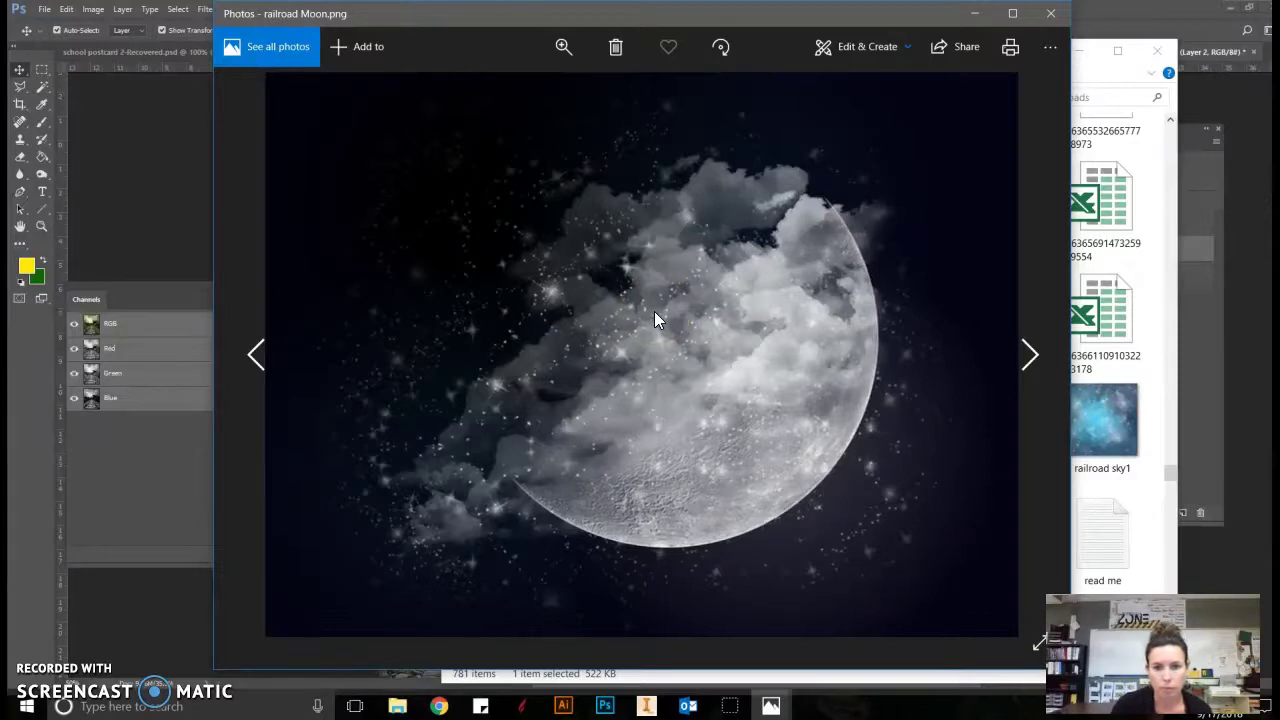
pyautogui.click(708, 505)
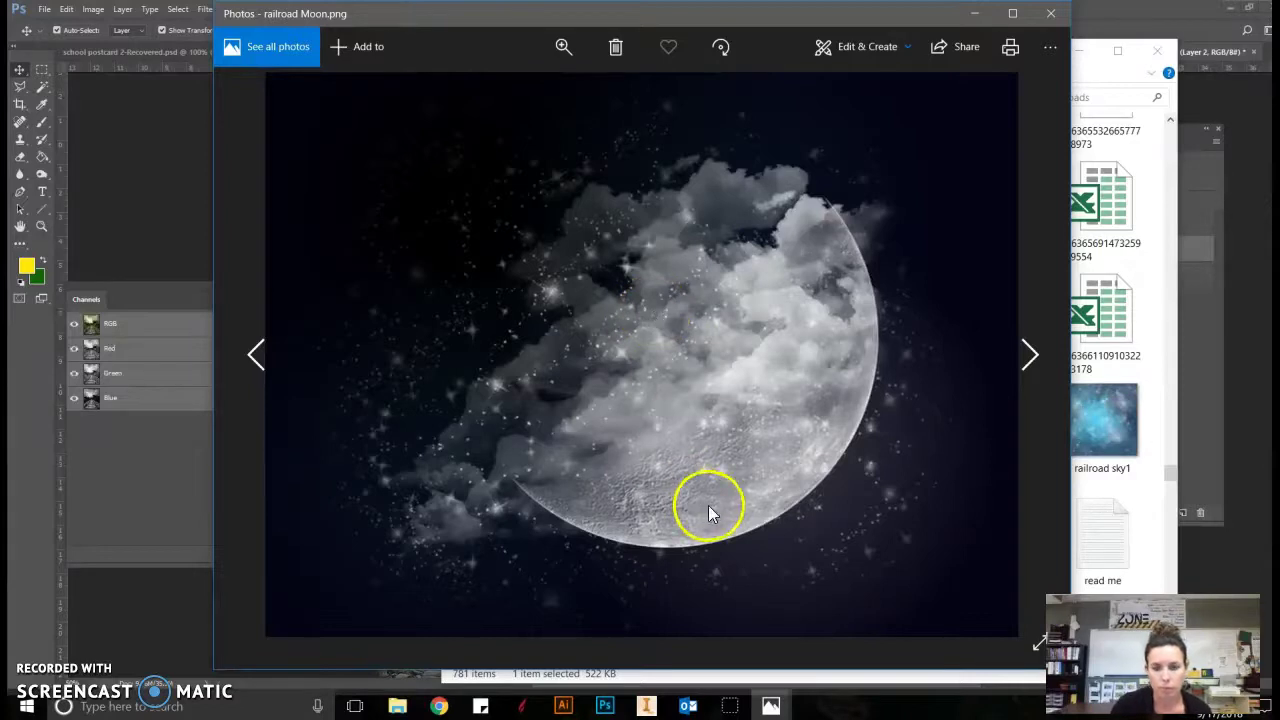
pyautogui.rightClick(739, 243)
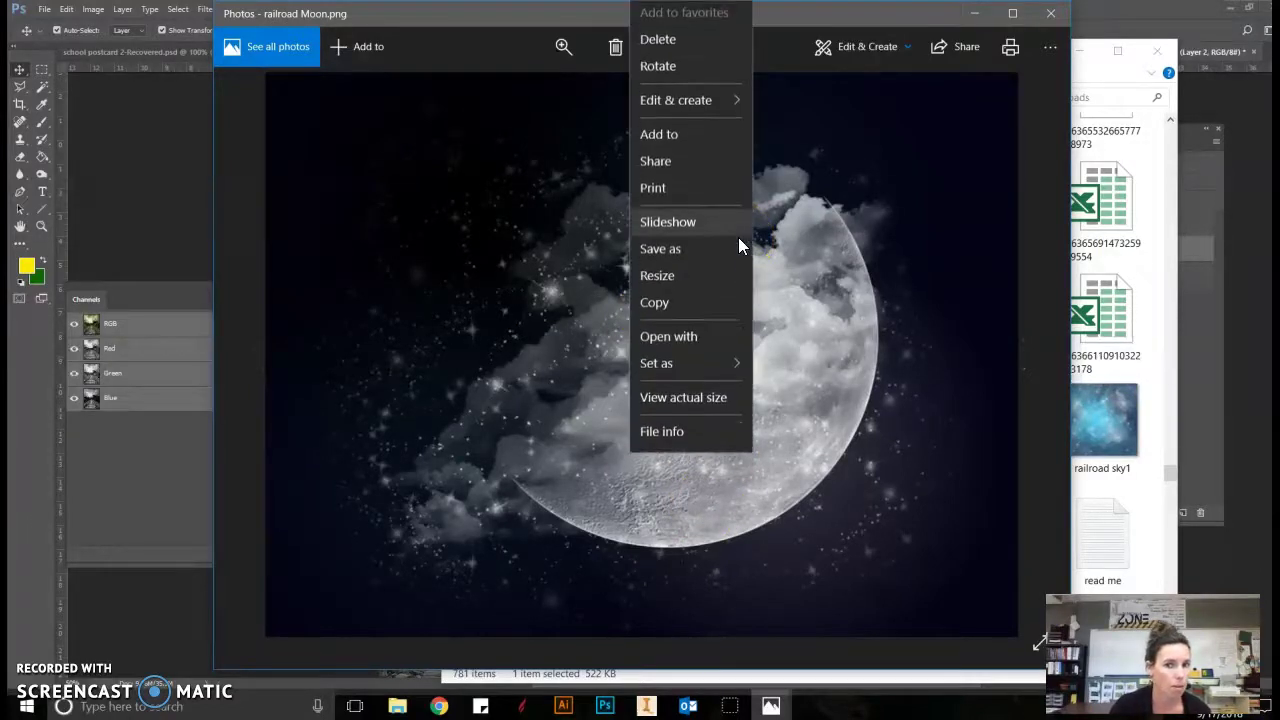
pyautogui.click(663, 316)
pyautogui.click(200, 243)
# Step: Paste the moon as Layer 3, move it into the upper sky, and blend it with Screen
pyautogui.click(66, 9)
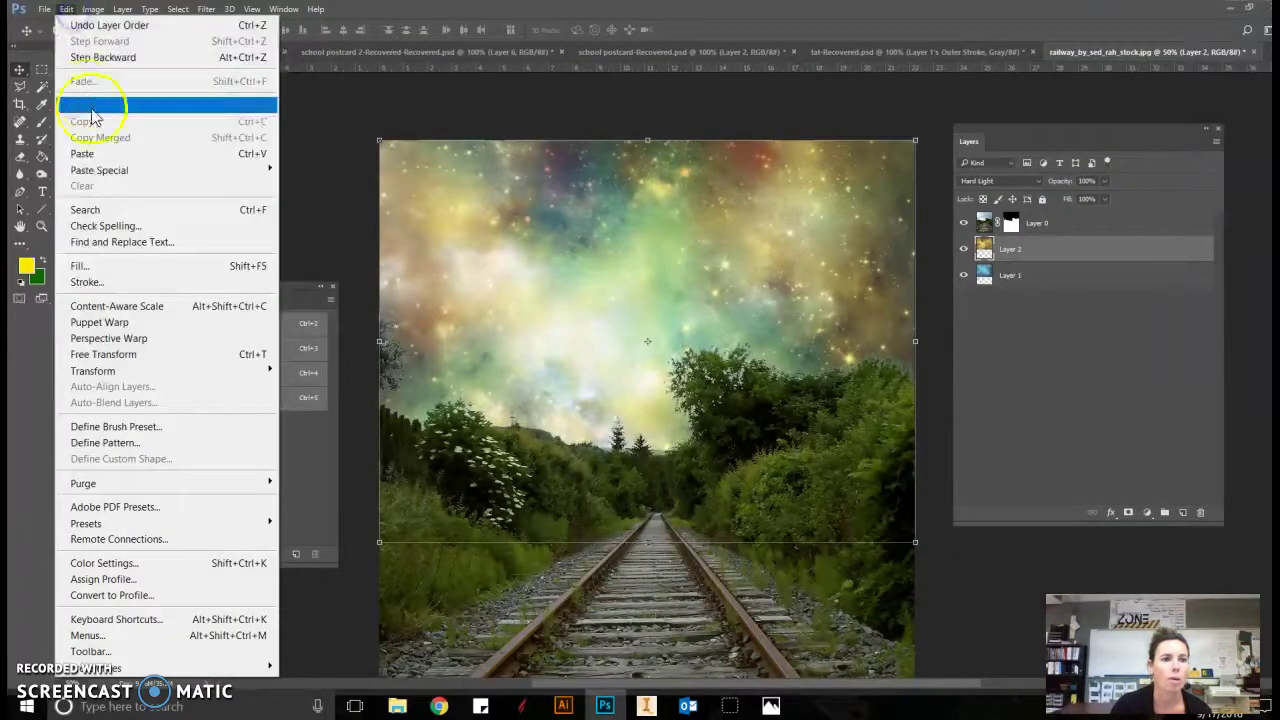
pyautogui.click(100, 153)
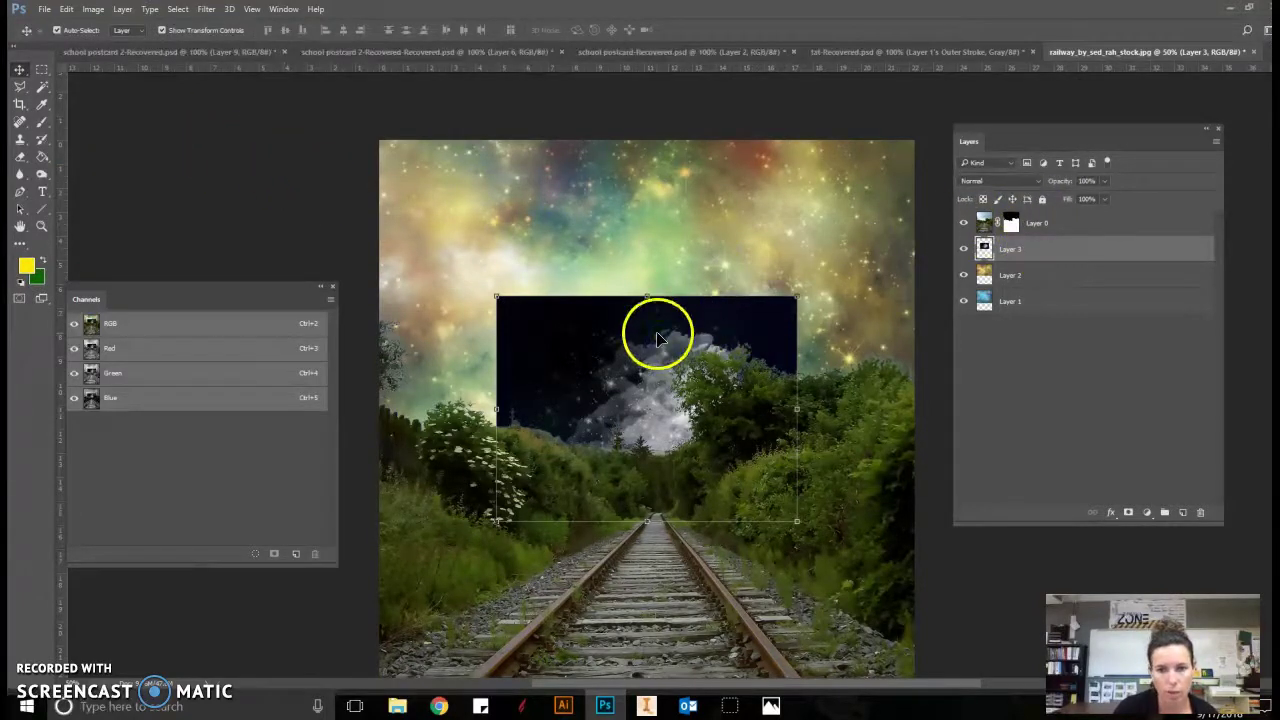
pyautogui.moveTo(657, 331); pyautogui.dragTo(686, 187)
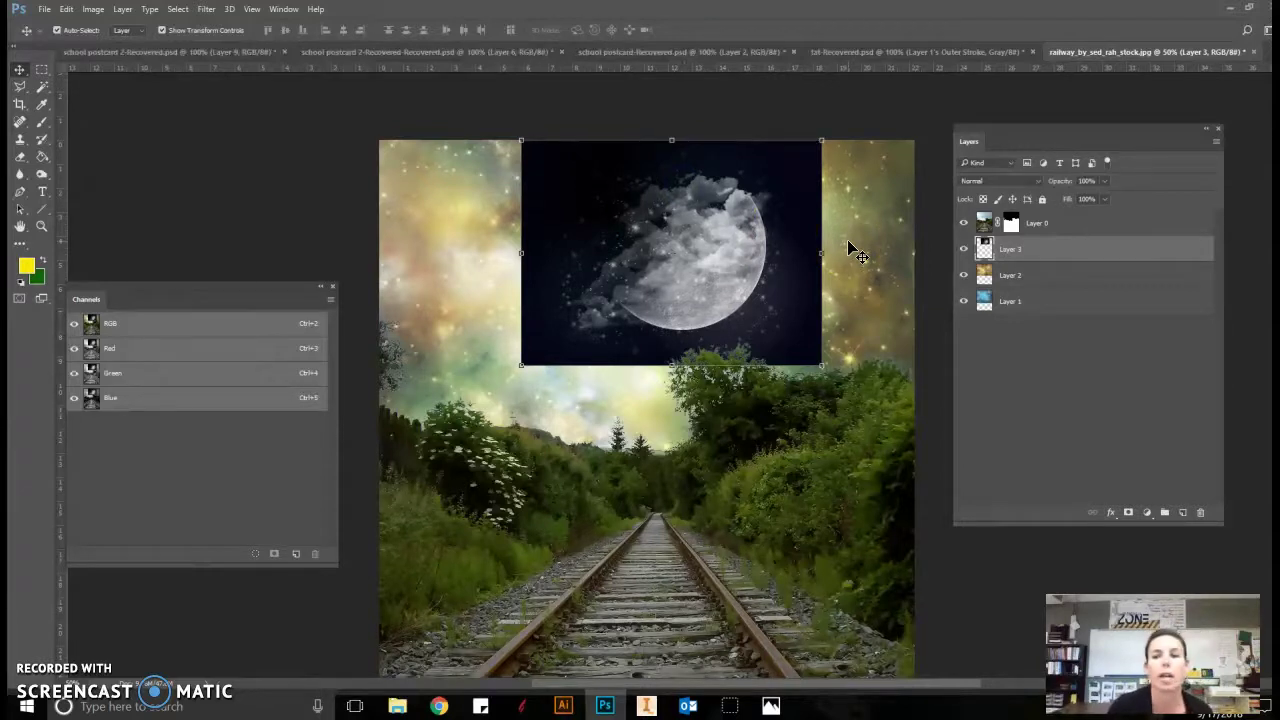
pyautogui.click(1042, 181)
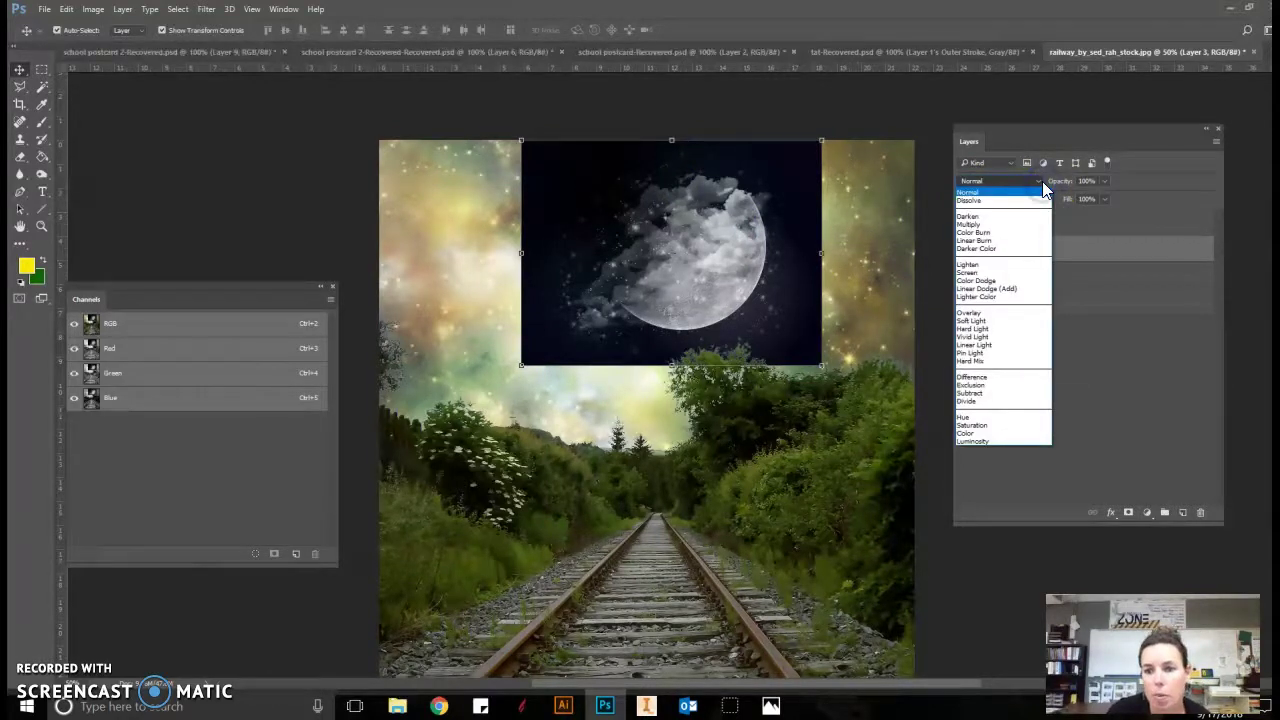
pyautogui.moveTo(1042, 190); pyautogui.dragTo(975, 272)
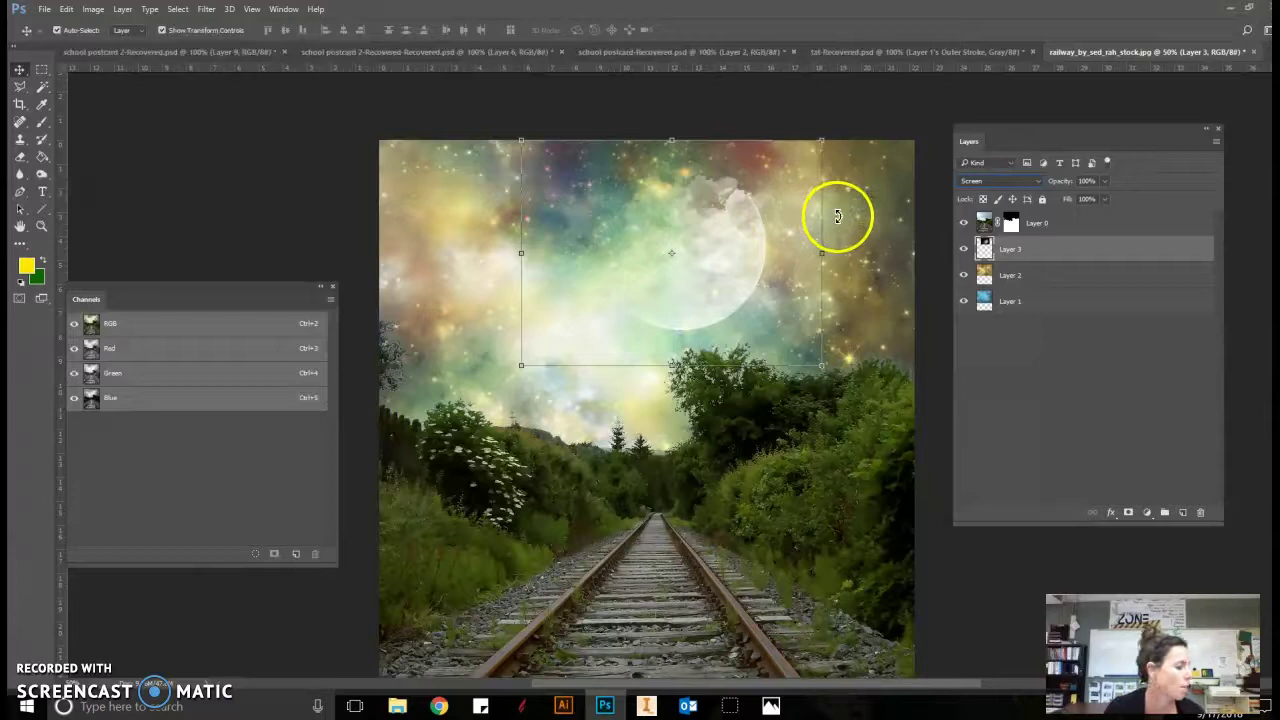
# Step: With railway Layer 0 selected, add a Gradient Map adjustment layer from the Layers panel
pyautogui.click(1128, 223)
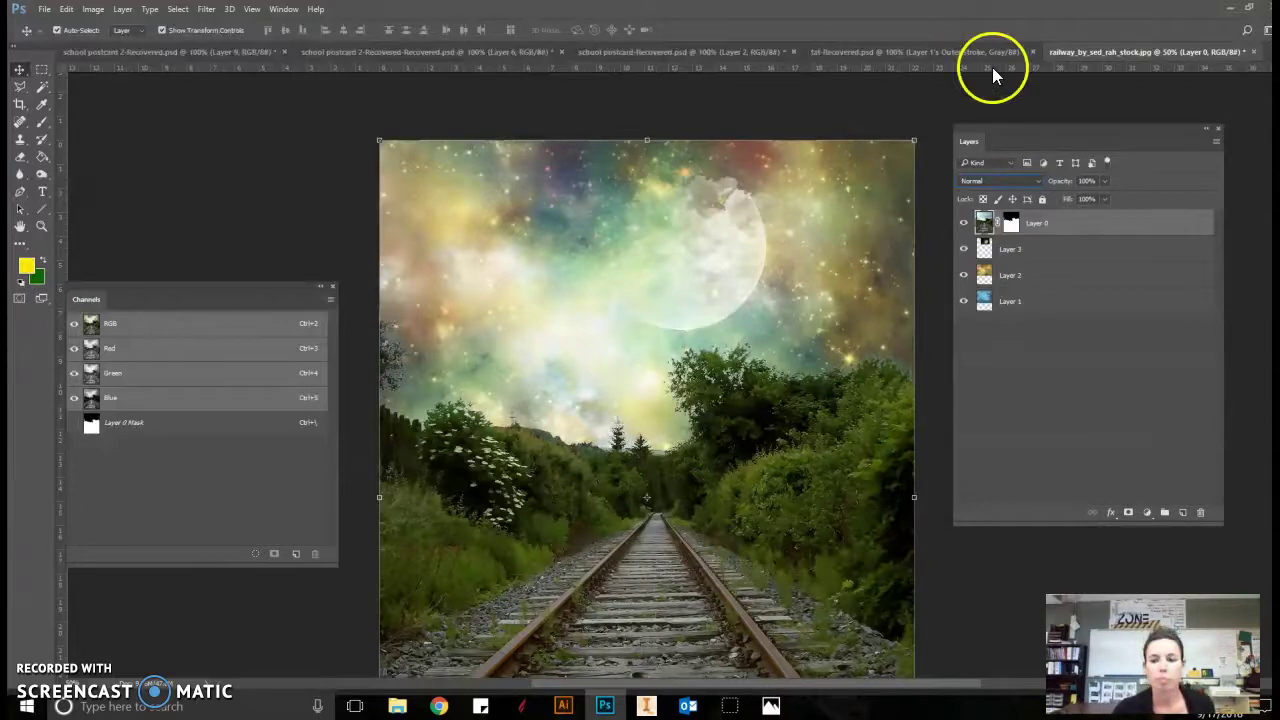
pyautogui.click(1148, 514)
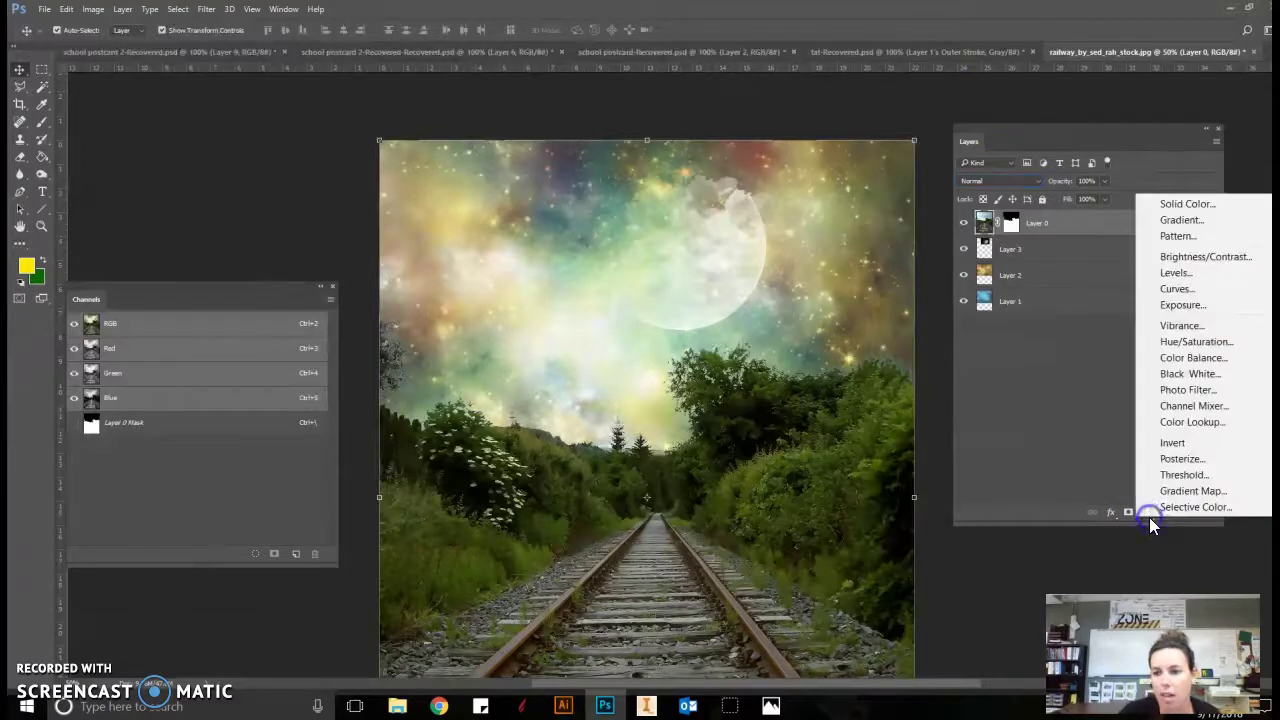
pyautogui.moveTo(1149, 517); pyautogui.dragTo(1176, 472)
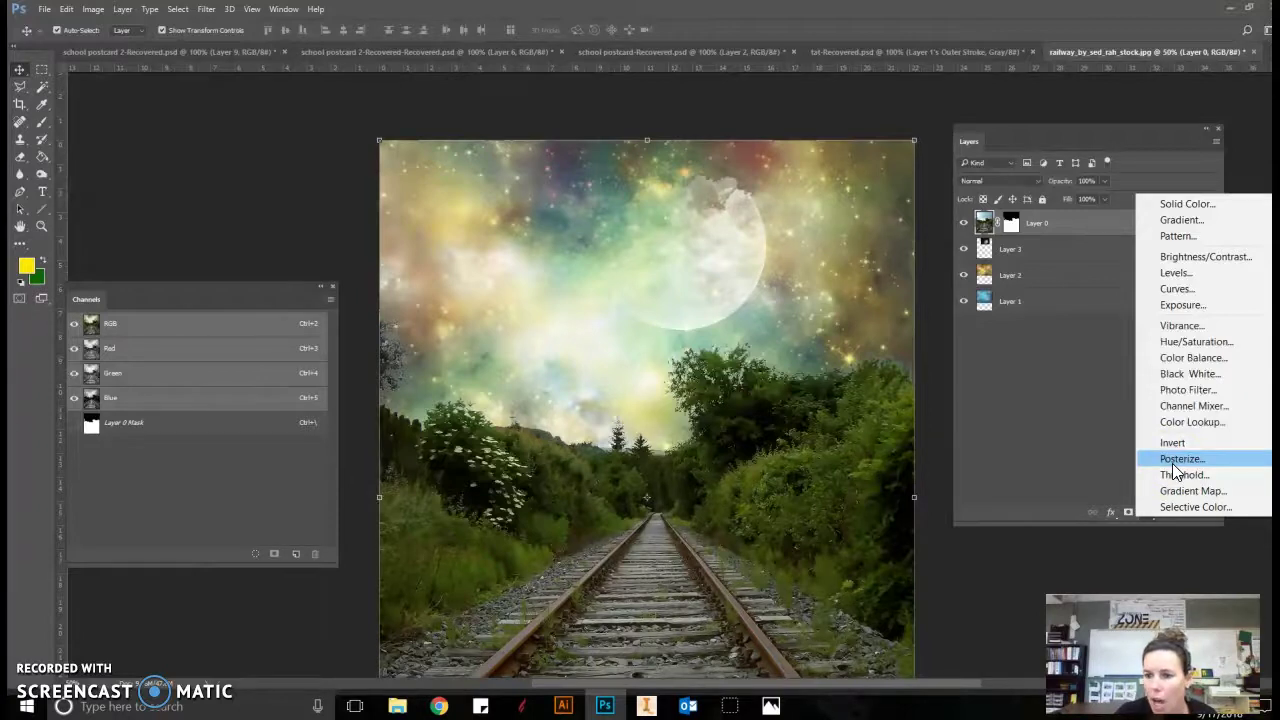
pyautogui.moveTo(1176, 472); pyautogui.dragTo(1191, 343)
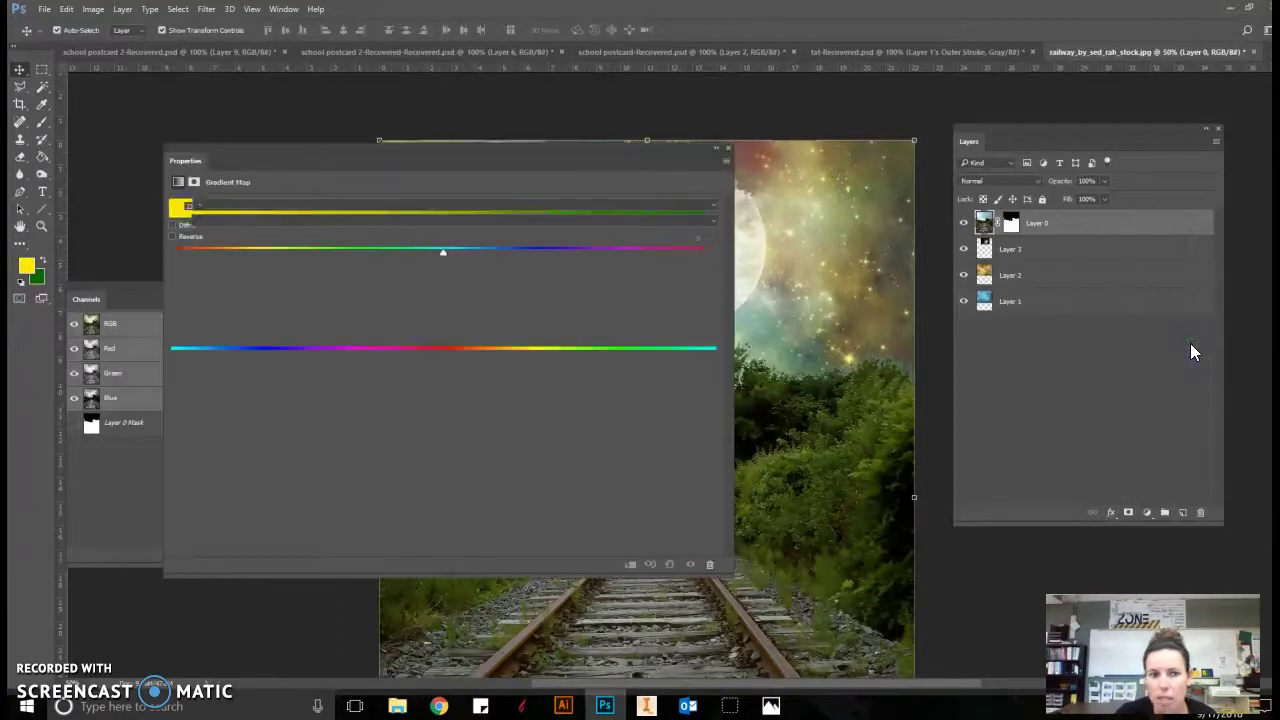
# Step: Rearrange the Properties and Layers panels so the adjustment settings sit clear of the image
pyautogui.moveTo(1128, 296); pyautogui.dragTo(712, 170)
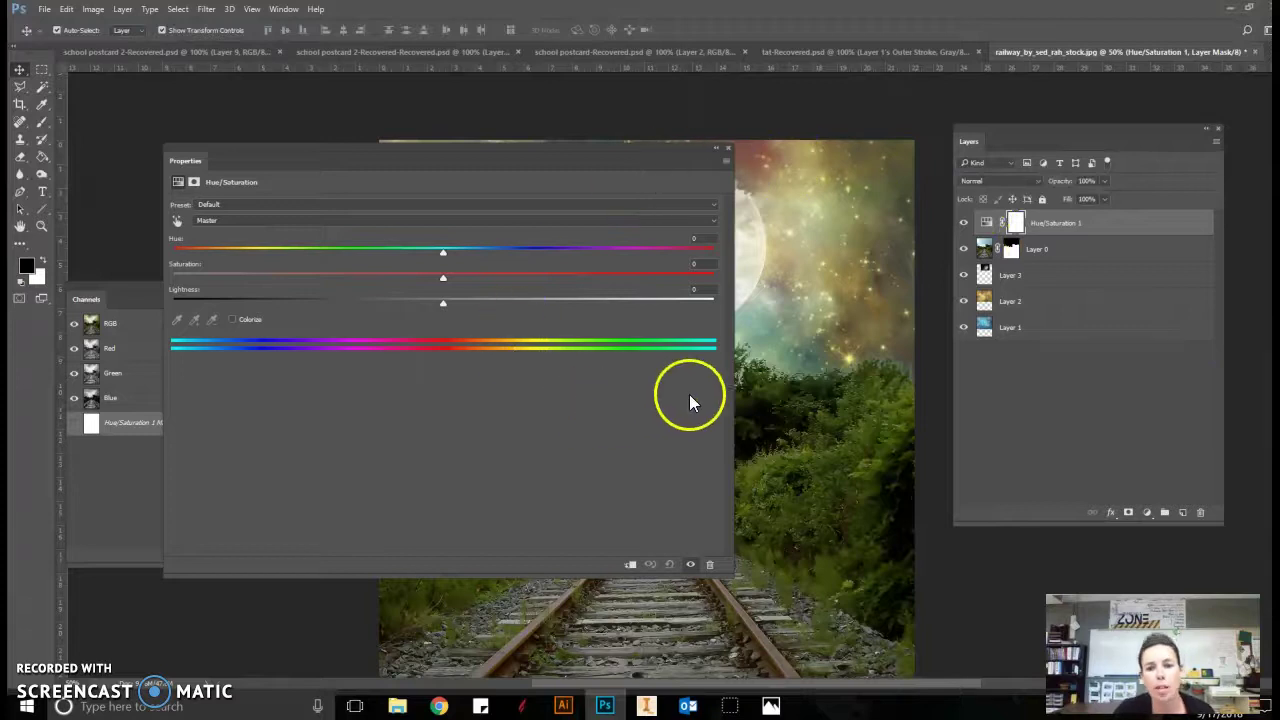
pyautogui.moveTo(735, 398); pyautogui.dragTo(483, 383)
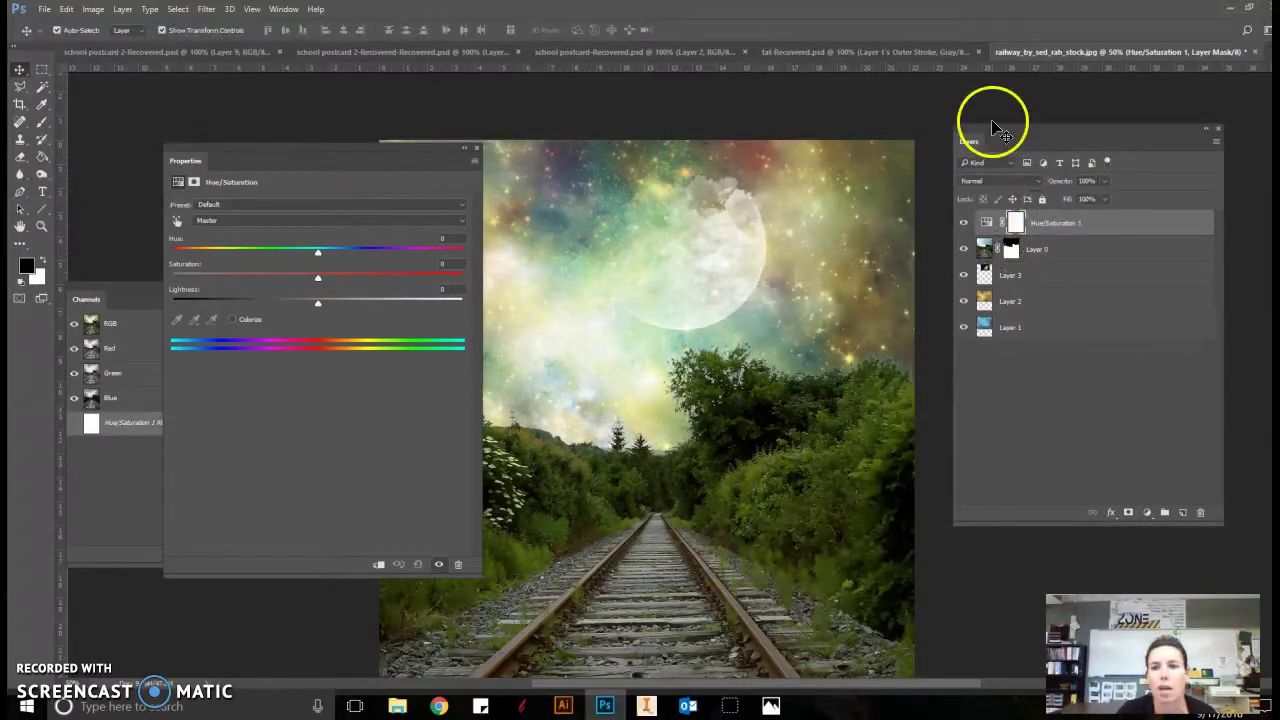
pyautogui.moveTo(986, 129); pyautogui.dragTo(1005, 260)
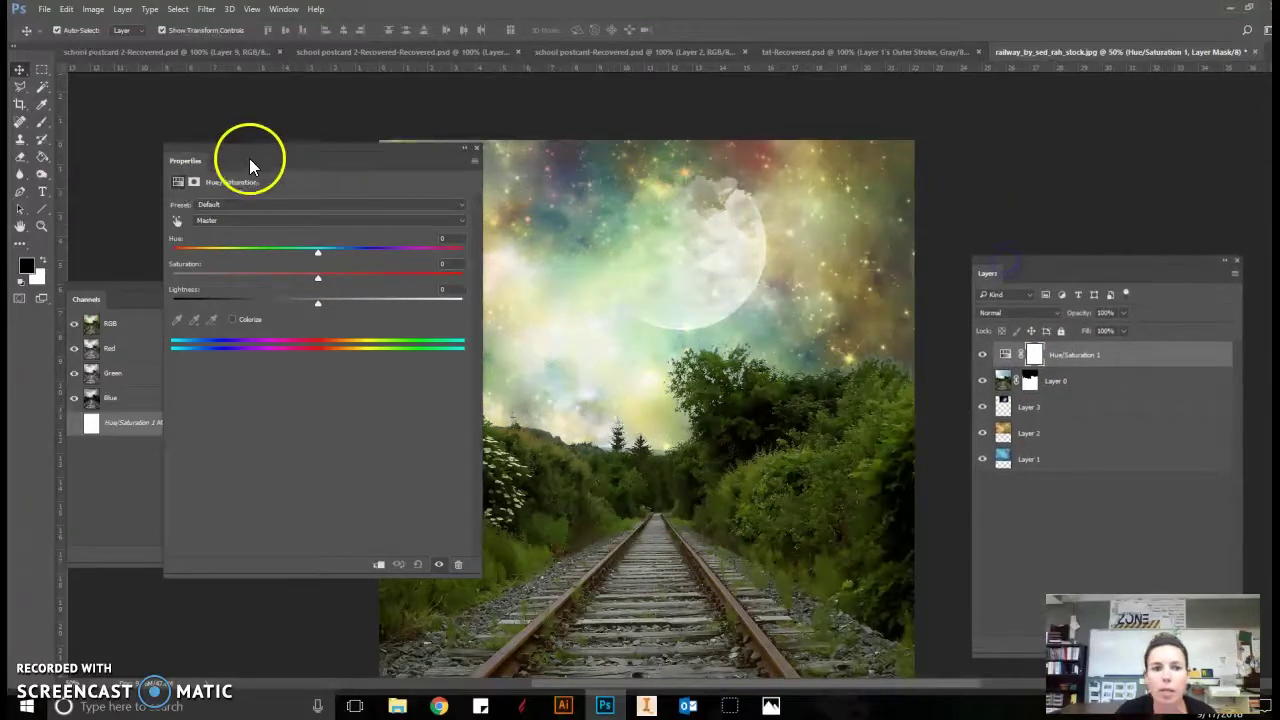
pyautogui.moveTo(249, 158); pyautogui.dragTo(1014, 84)
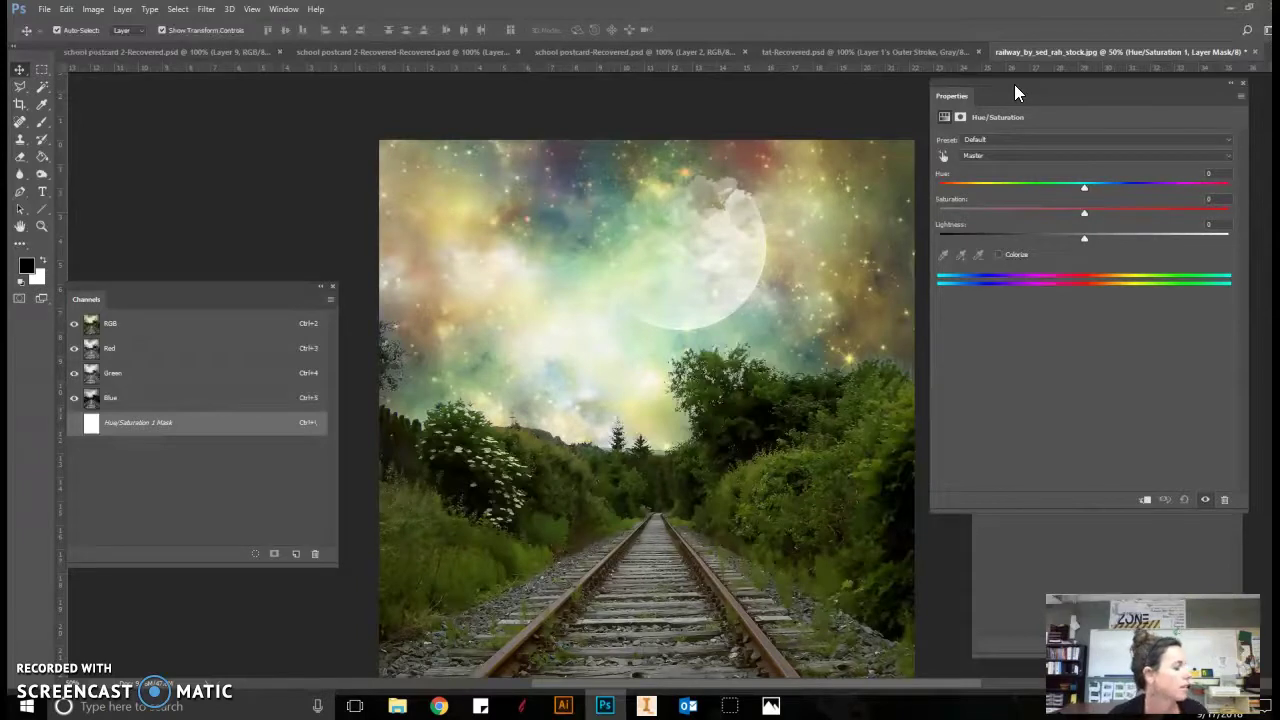
# Step: Set the Master saturation to -40 and lightness to -15
pyautogui.click(1004, 160)
pyautogui.click(1004, 160)
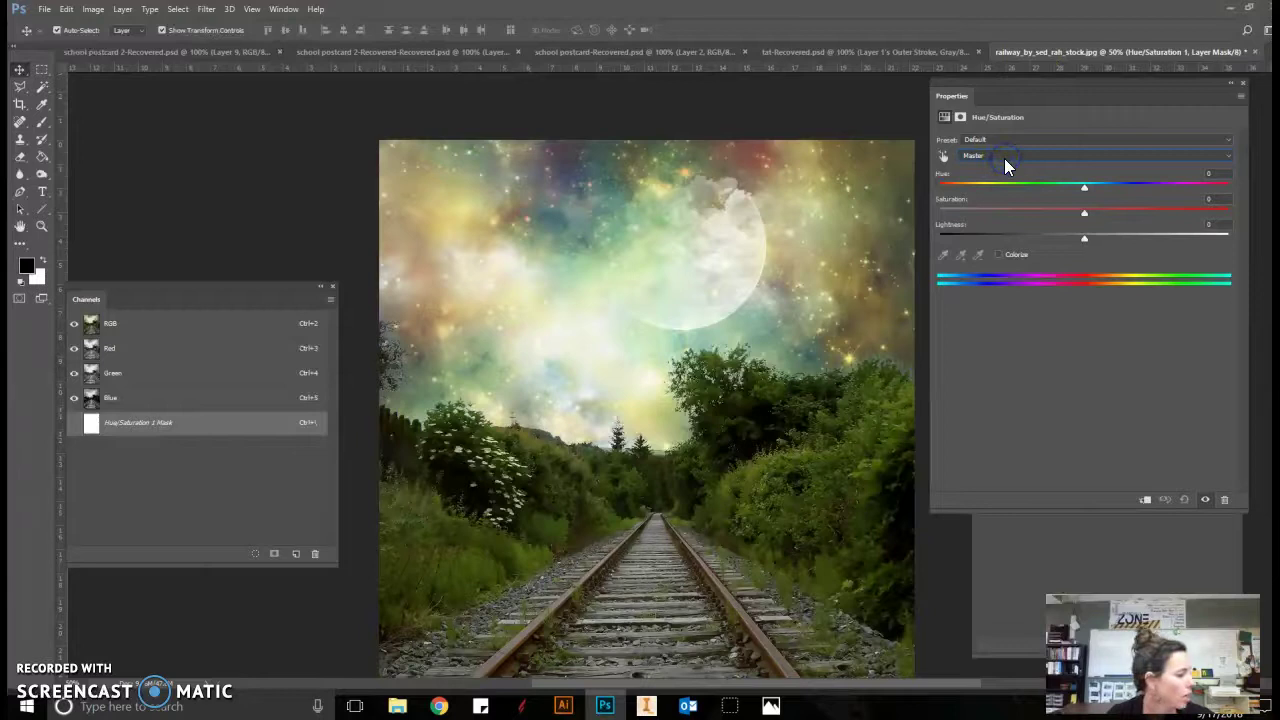
pyautogui.click(1214, 194)
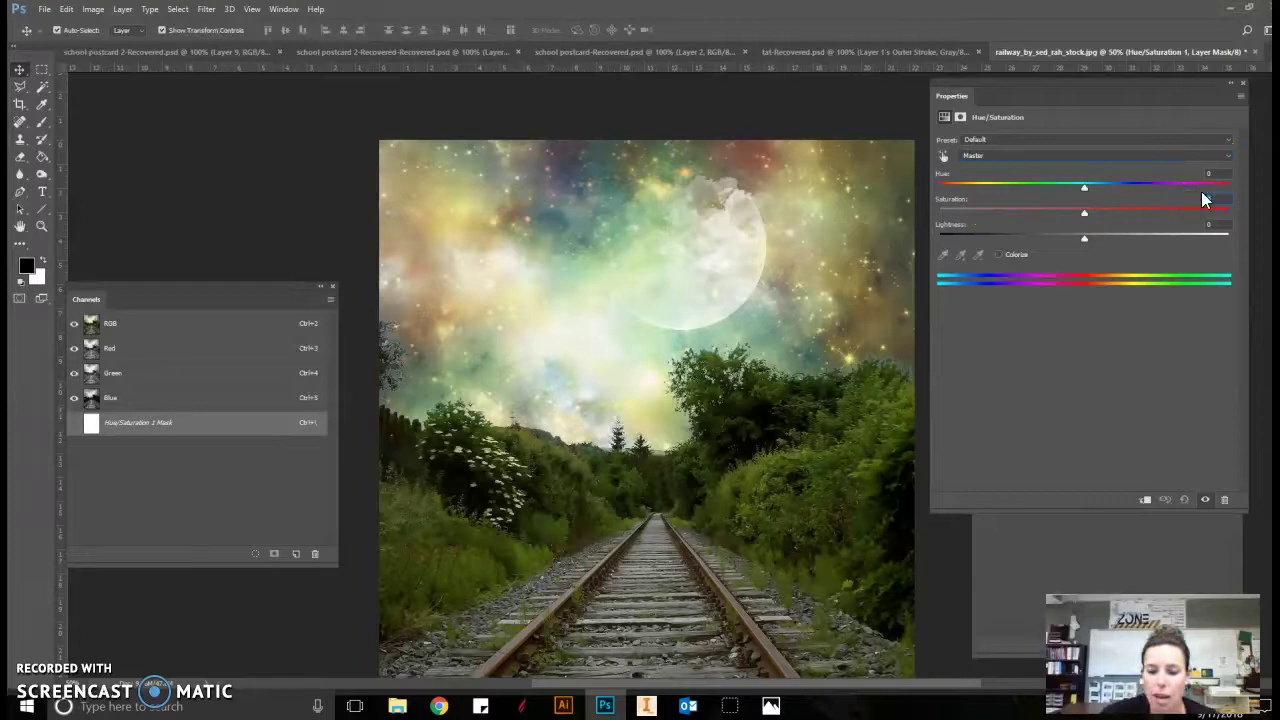
pyautogui.write('-40')
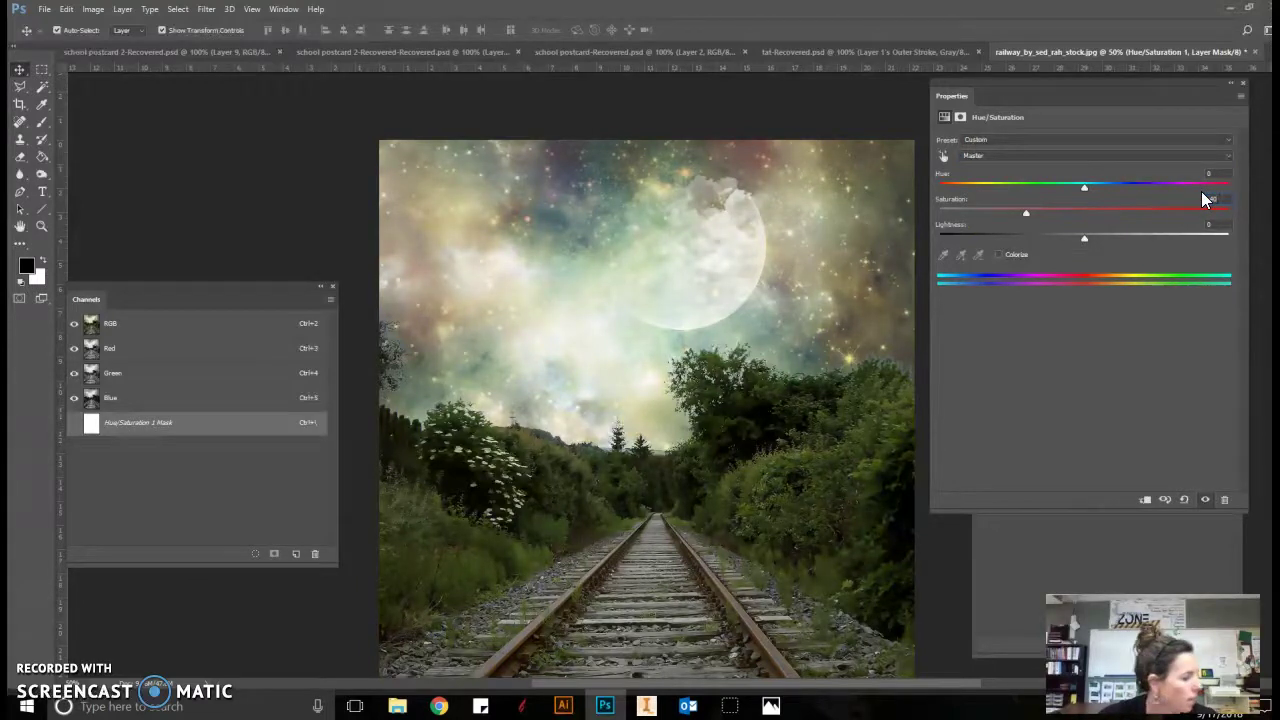
pyautogui.click(1208, 225)
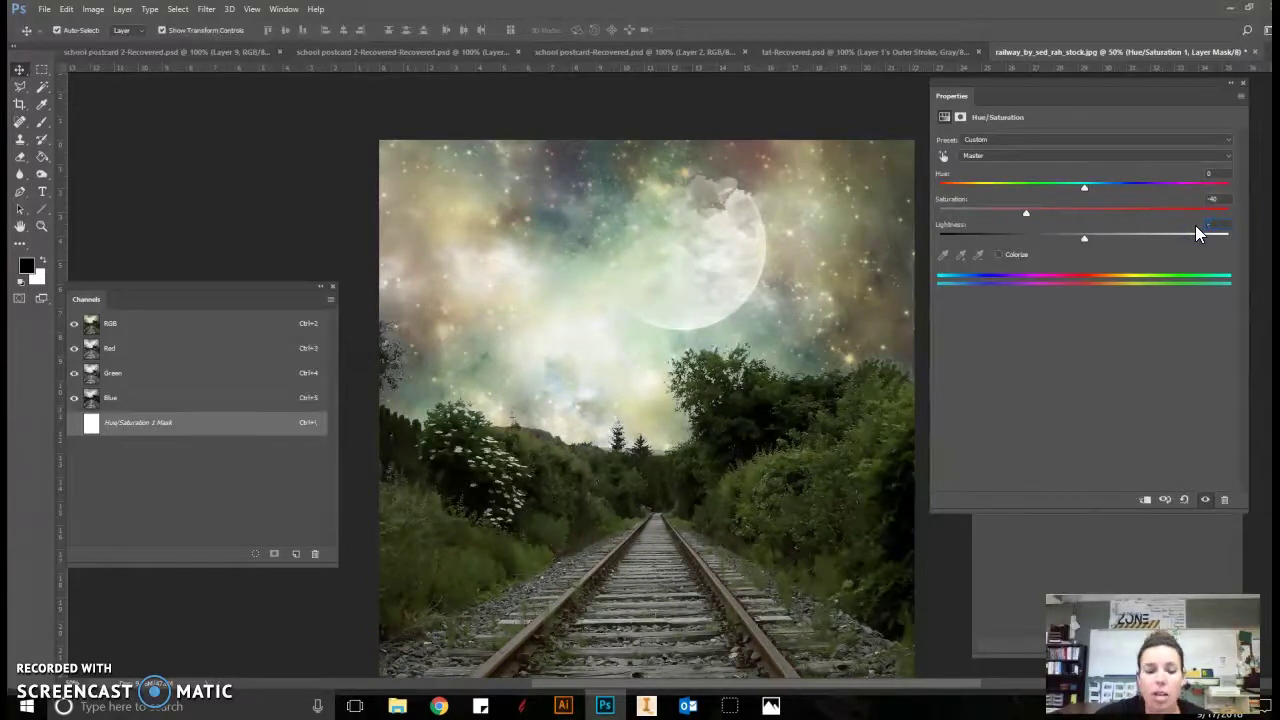
pyautogui.write('-15')
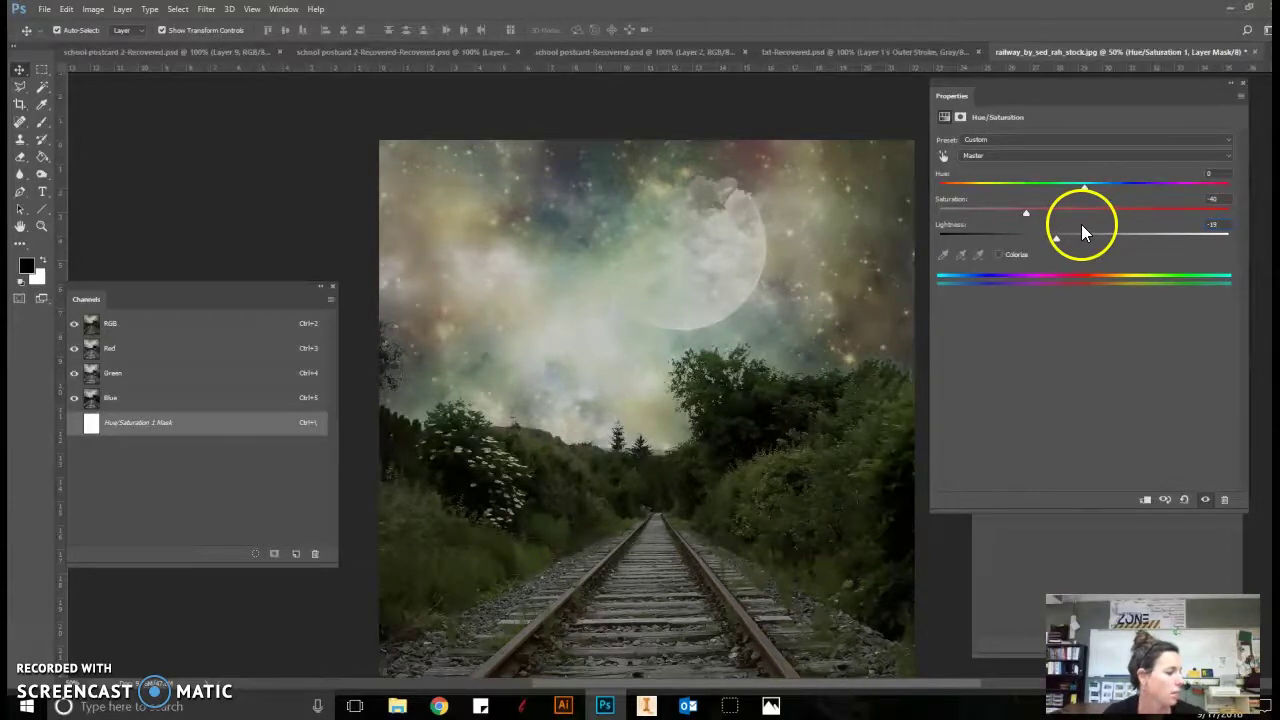
# Step: Switch the range to Yellows and set saturation -44 and lightness -2
pyautogui.click(1129, 157)
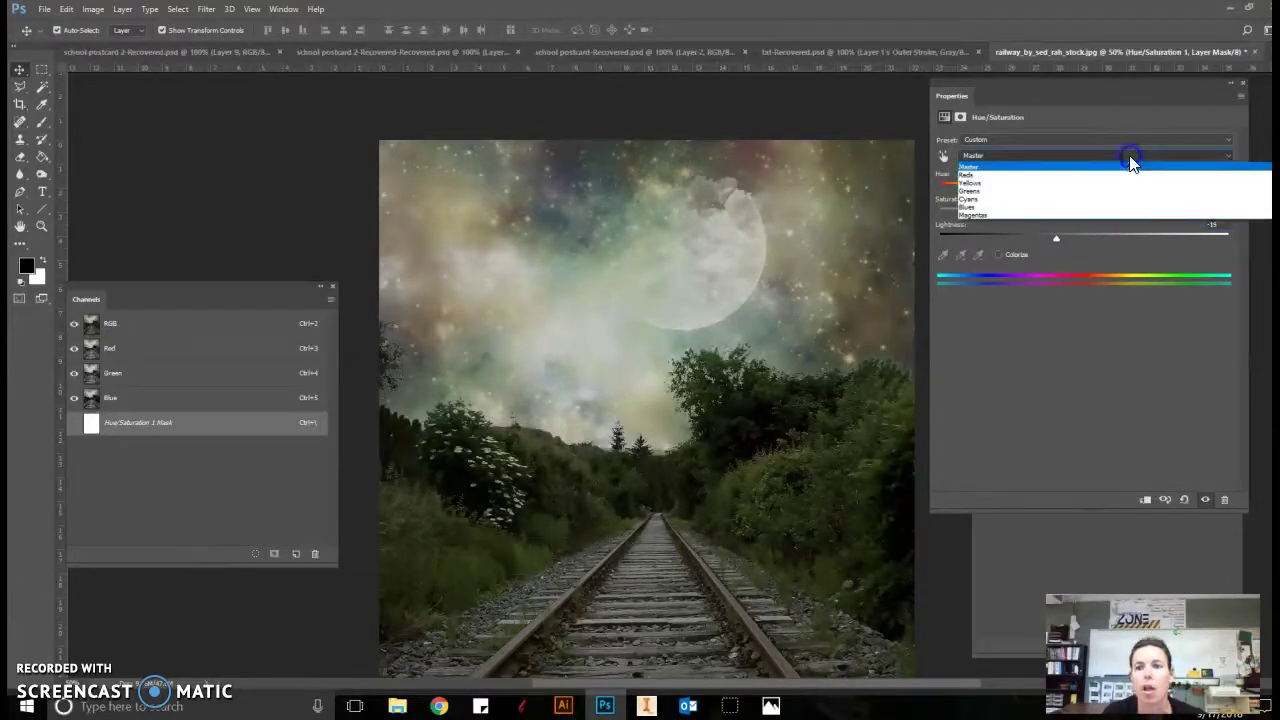
pyautogui.click(1033, 183)
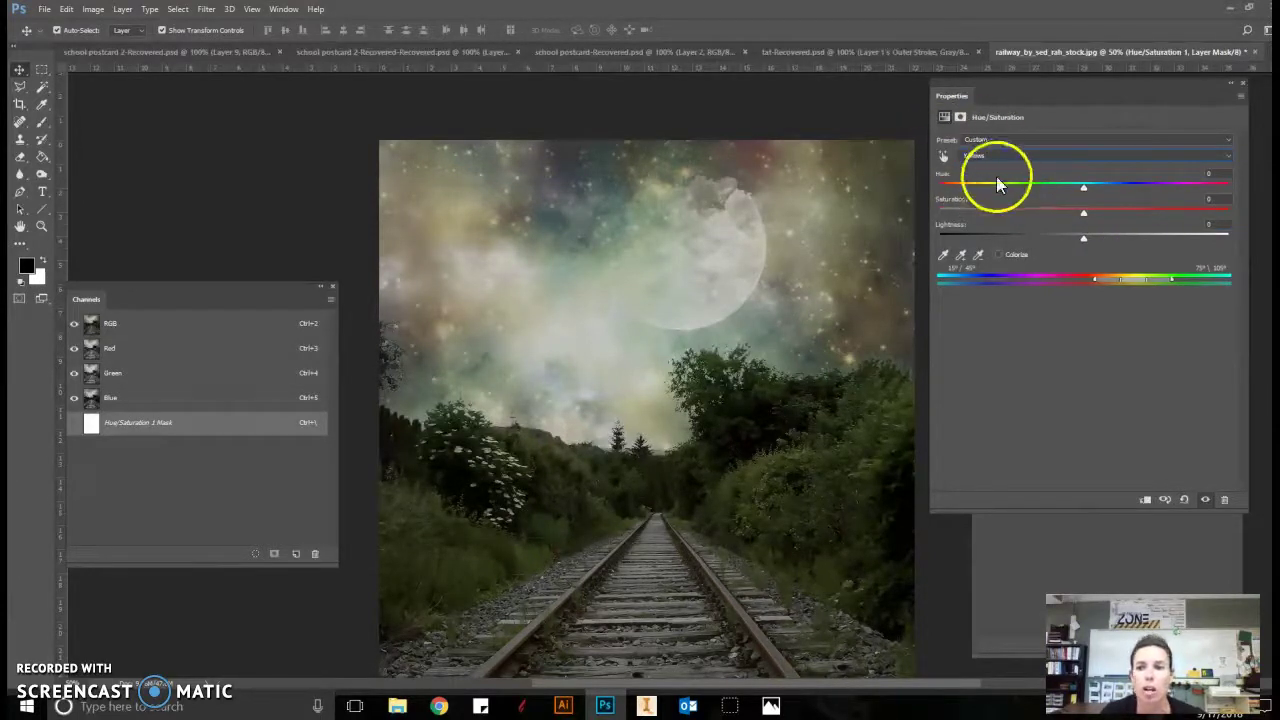
pyautogui.click(1208, 199)
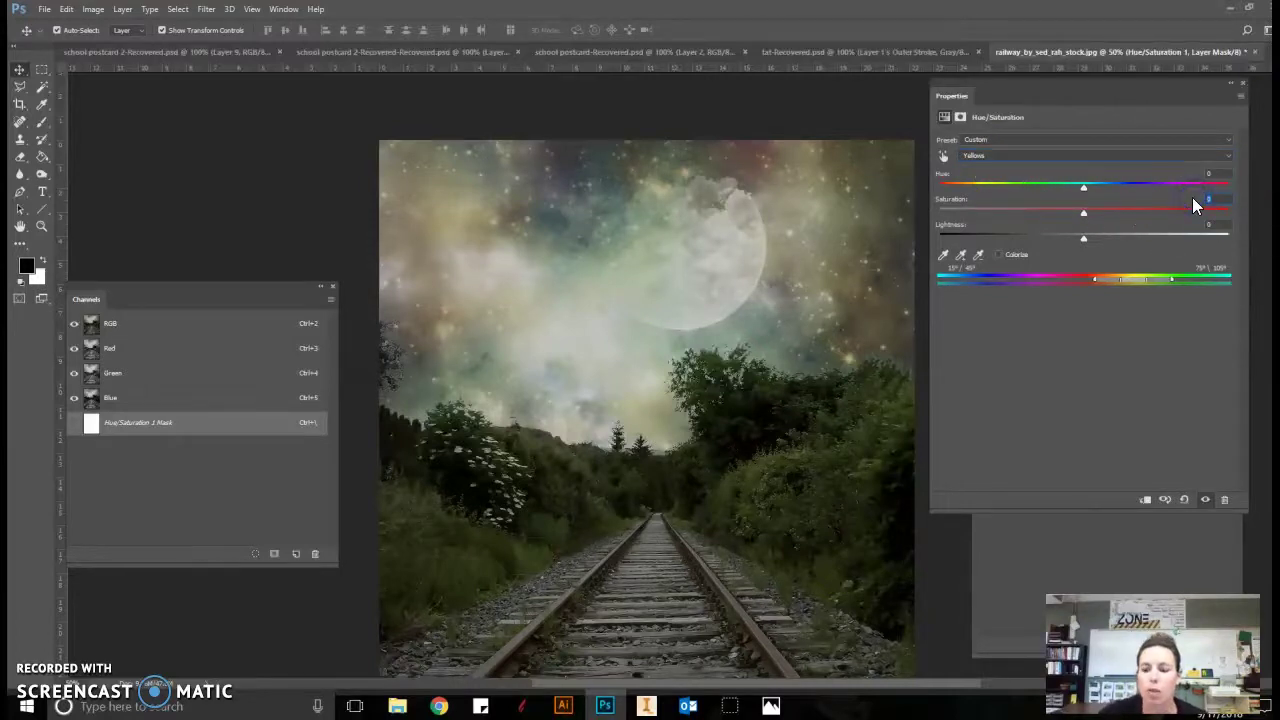
pyautogui.write('-44')
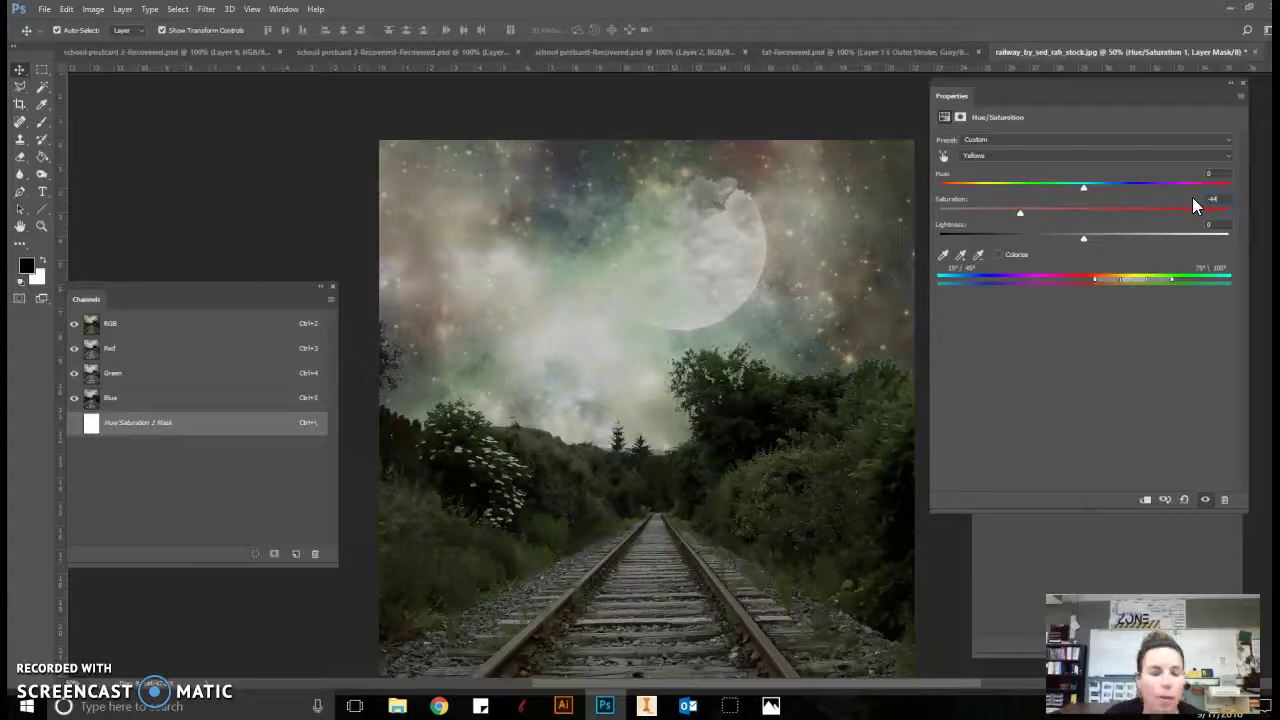
pyautogui.press('Tab')
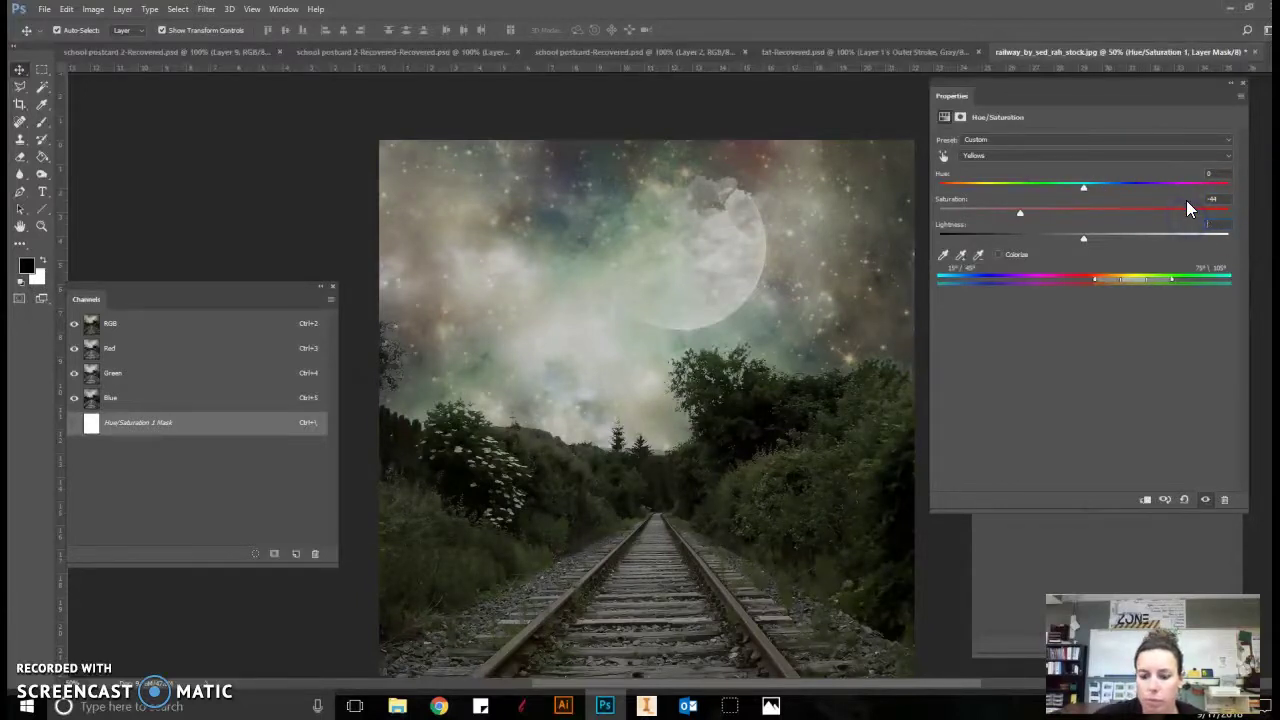
pyautogui.write('-2')
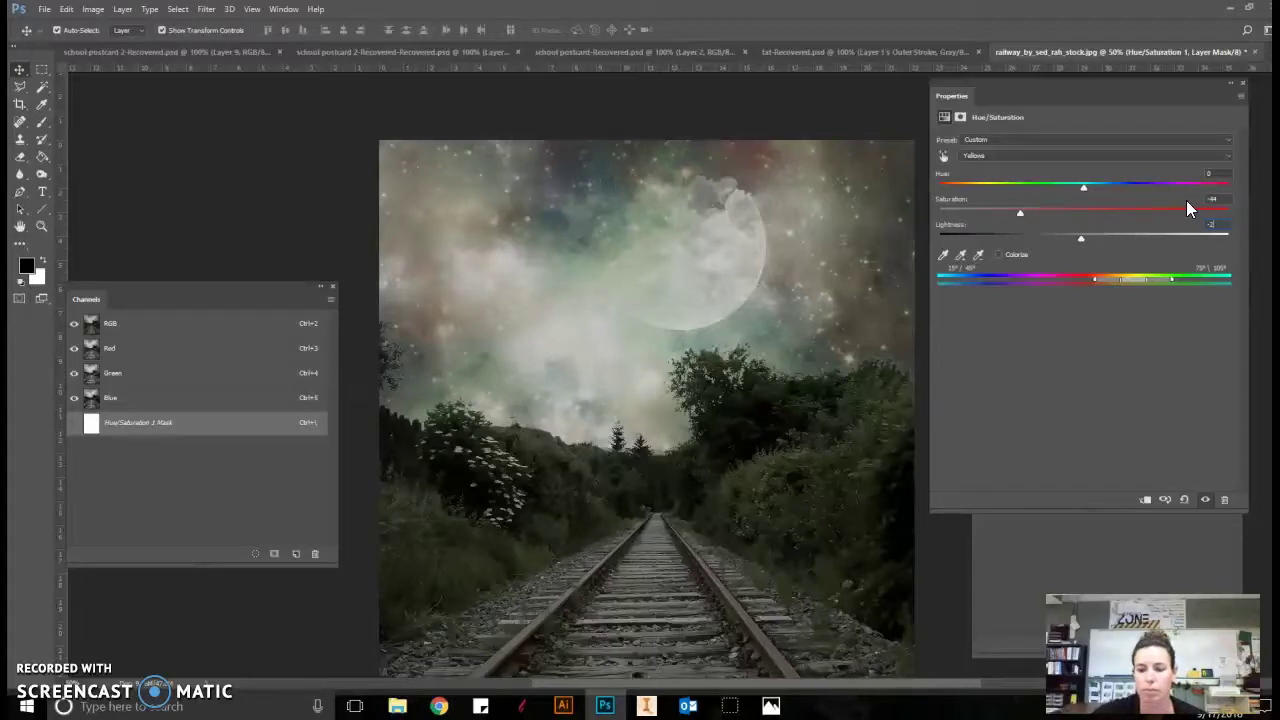
pyautogui.click(1164, 532)
# Step: Bring the layer stack back into view and locate Layer 0 and Hue/Saturation 1
pyautogui.click(1127, 510)
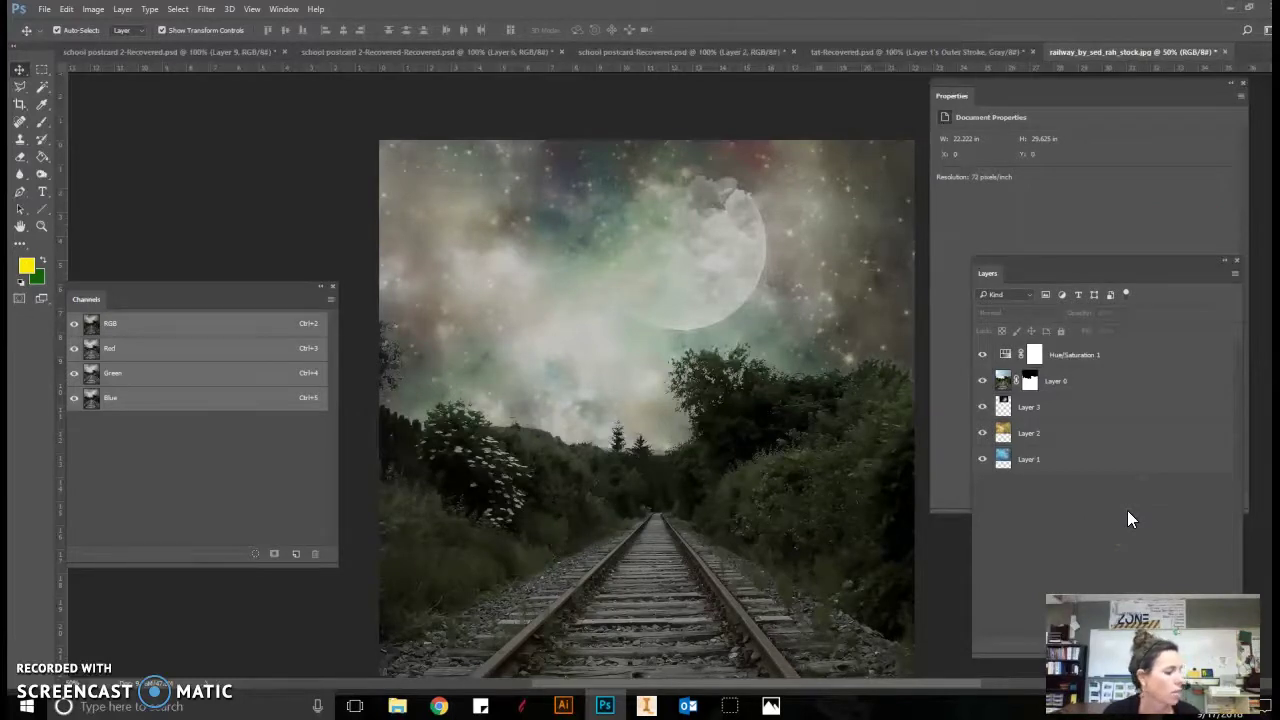
pyautogui.click(1029, 396)
pyautogui.click(1097, 462)
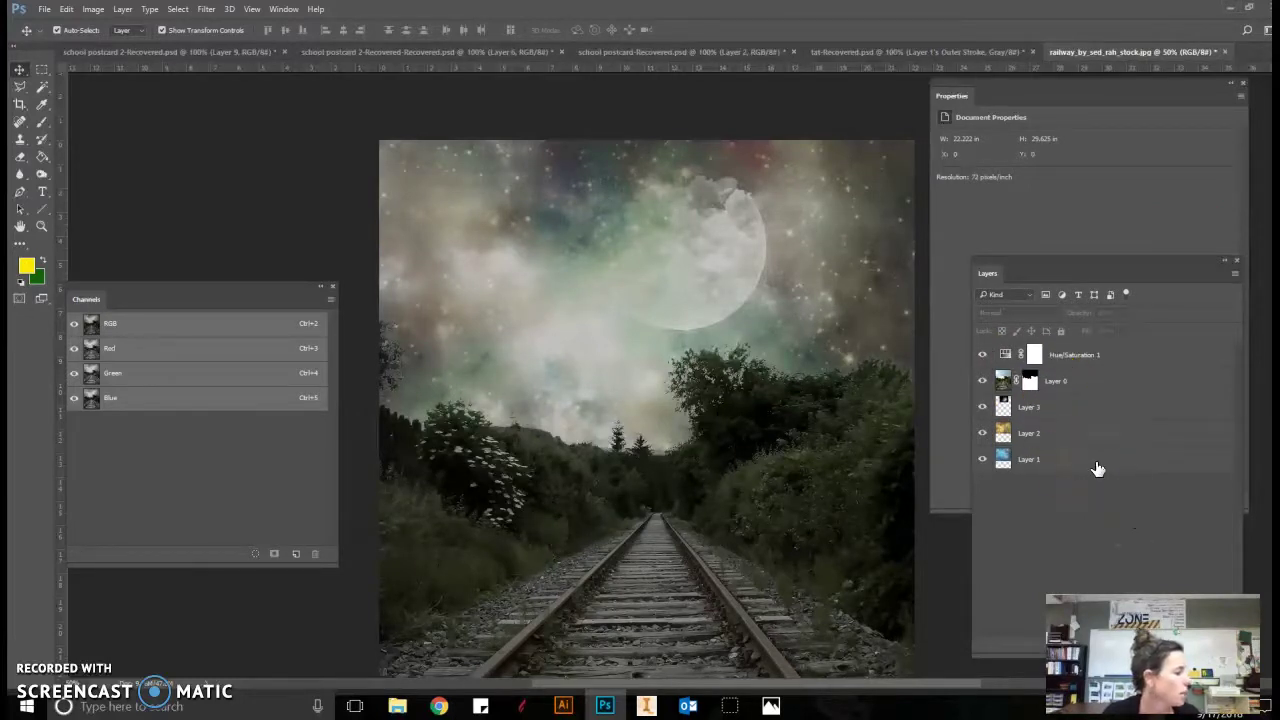
pyautogui.click(941, 372)
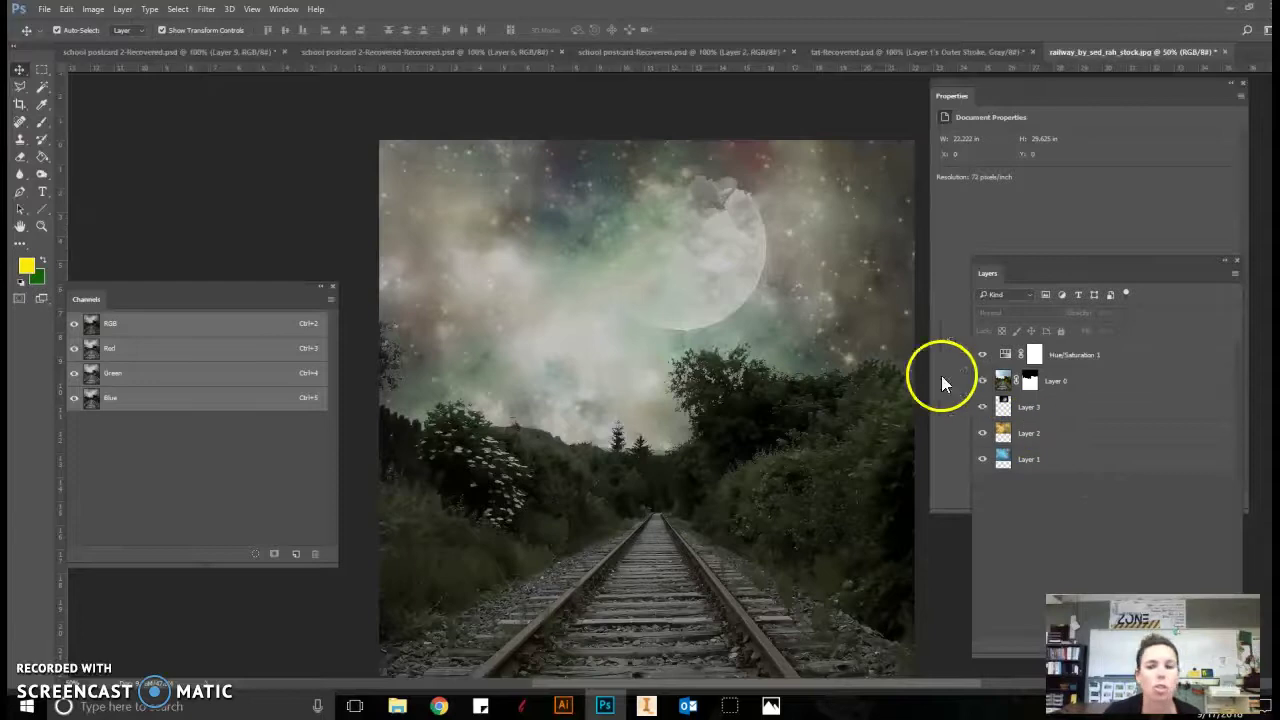
pyautogui.click(1070, 358)
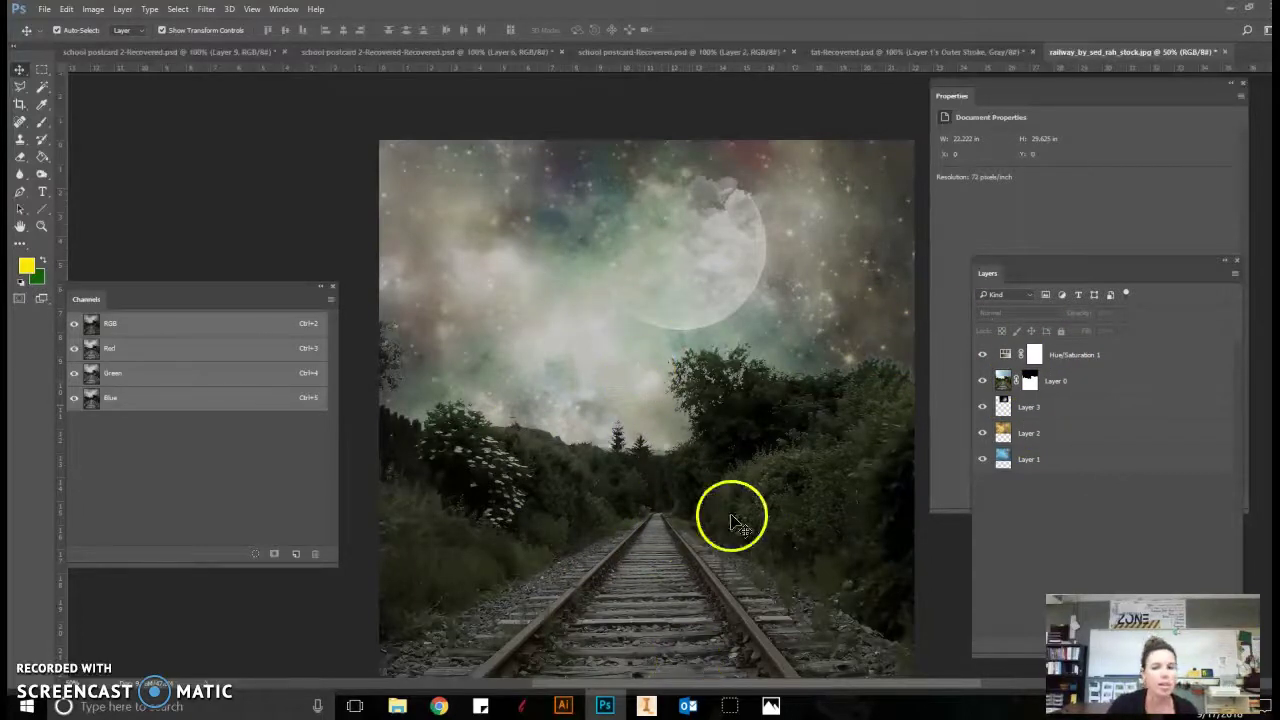
pyautogui.scroll(-1, 740, 470)
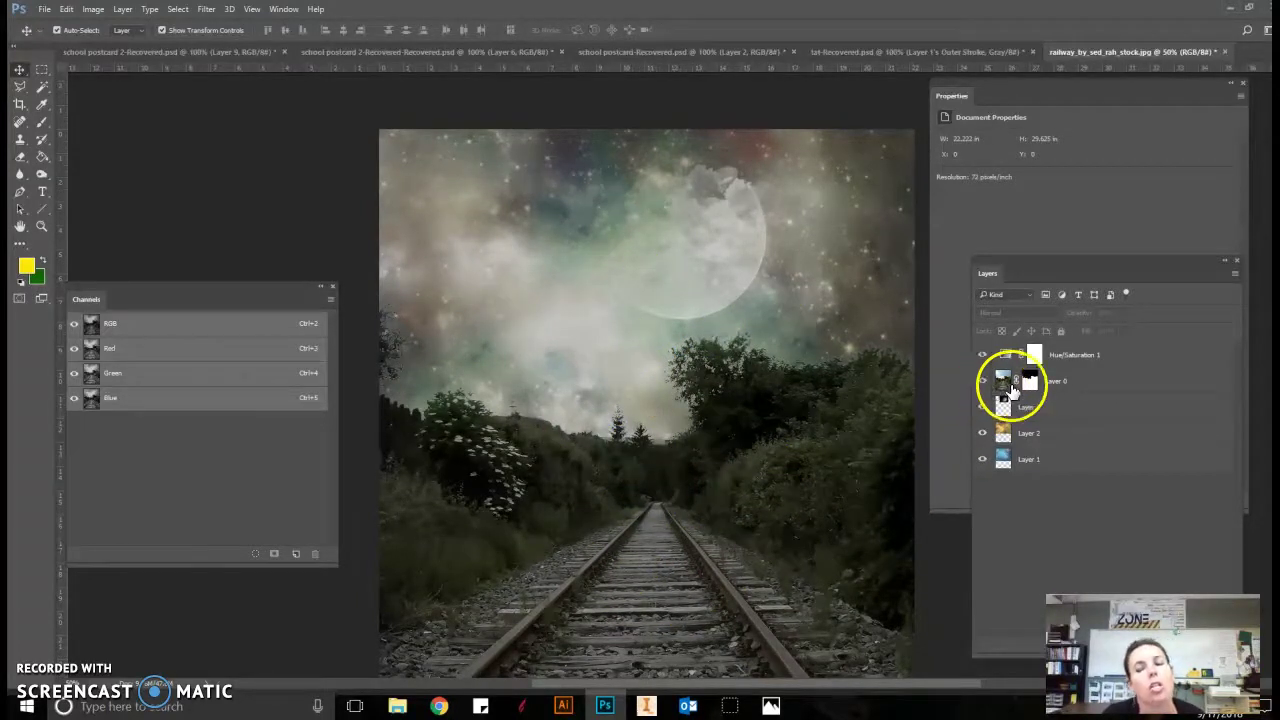
pyautogui.rightClick(1082, 385)
pyautogui.click(1123, 354)
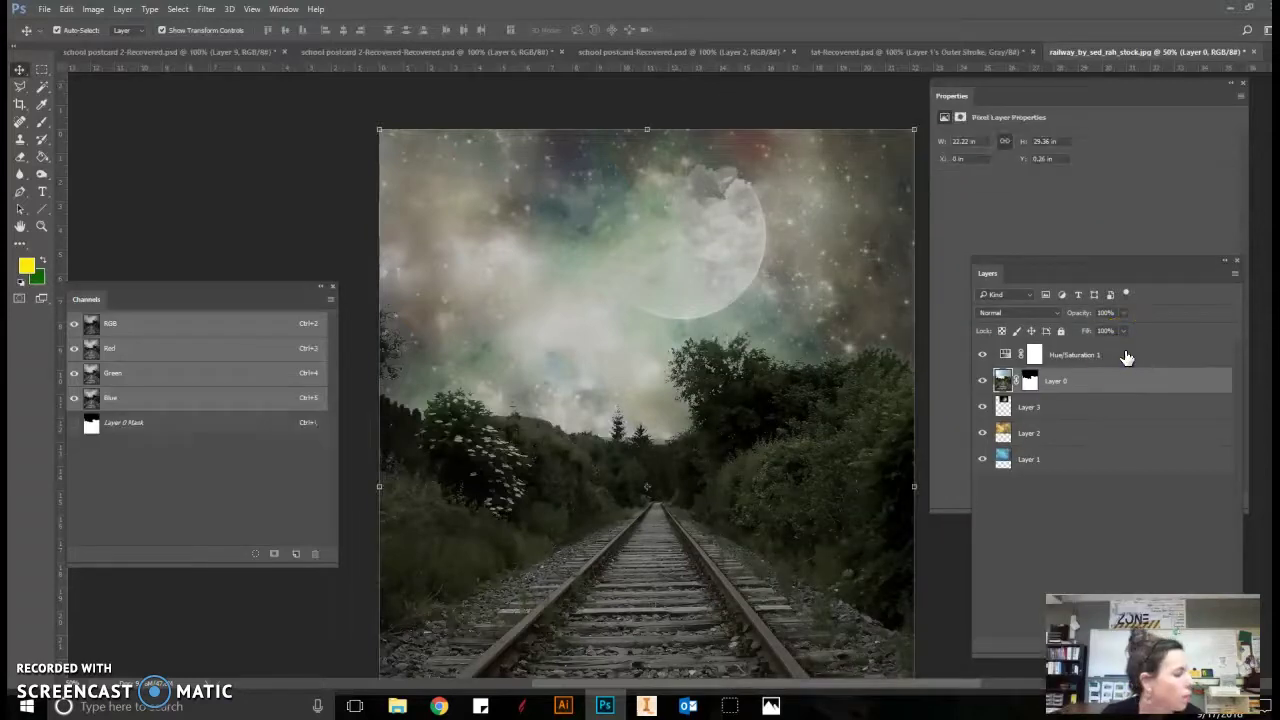
# Step: Clip the Hue/Saturation 1 adjustment to Layer 0
pyautogui.rightClick(1126, 357)
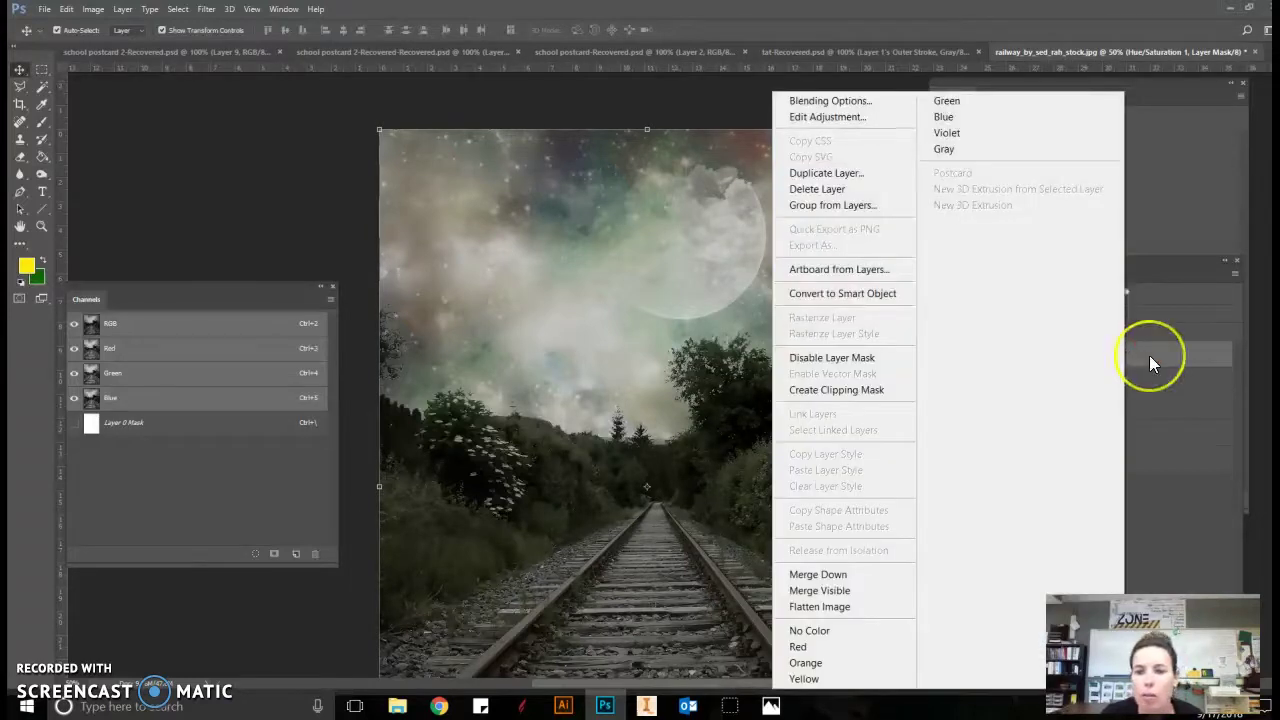
pyautogui.click(1155, 353)
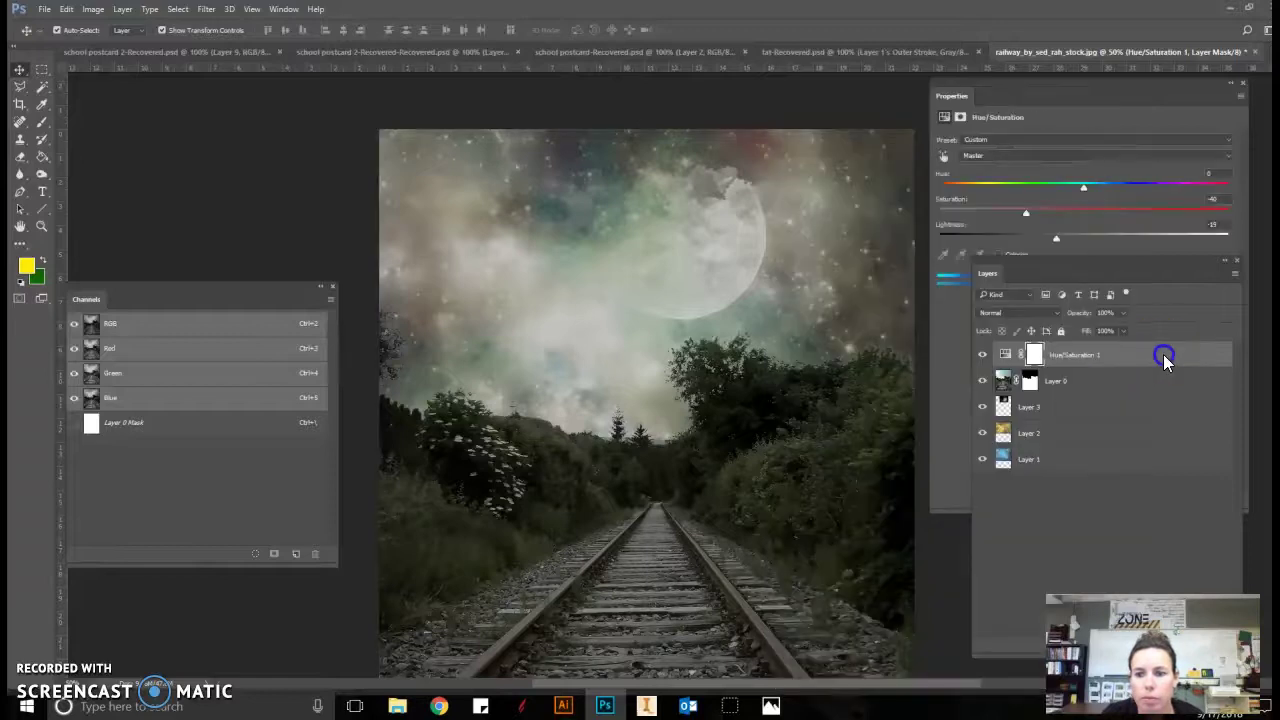
pyautogui.click(1157, 390)
pyautogui.rightClick(1152, 351)
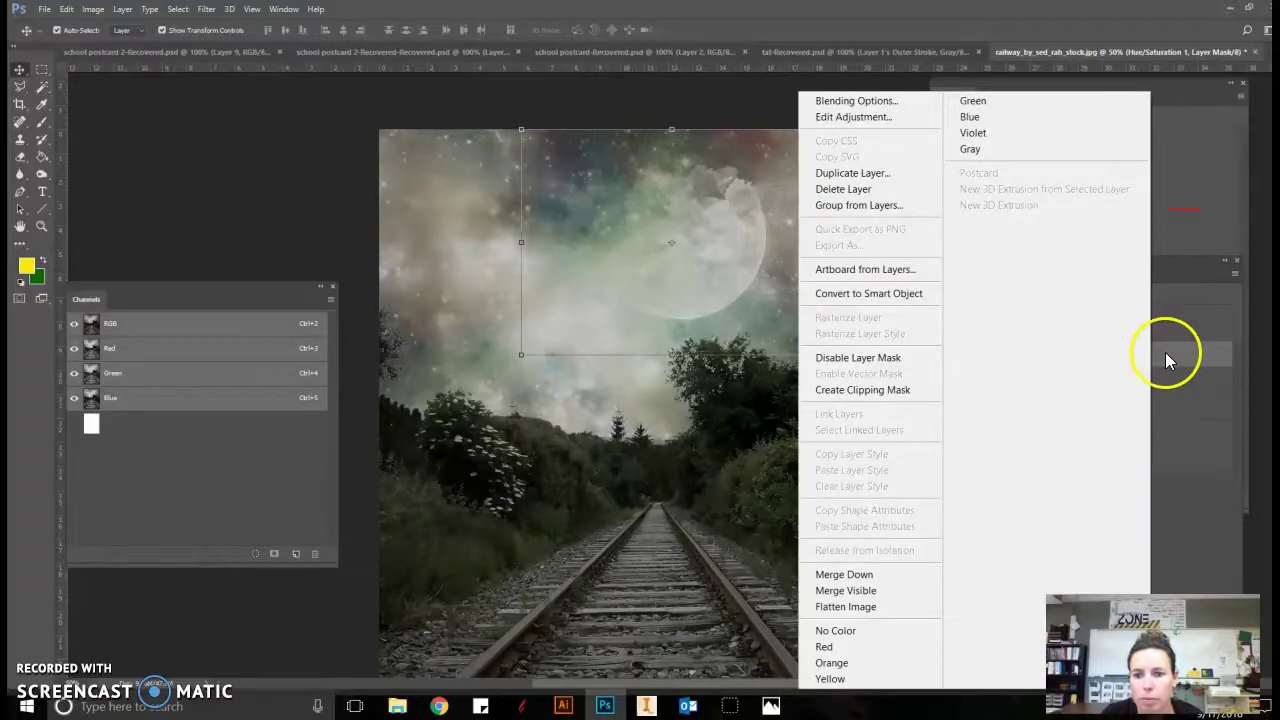
pyautogui.rightClick(1080, 352)
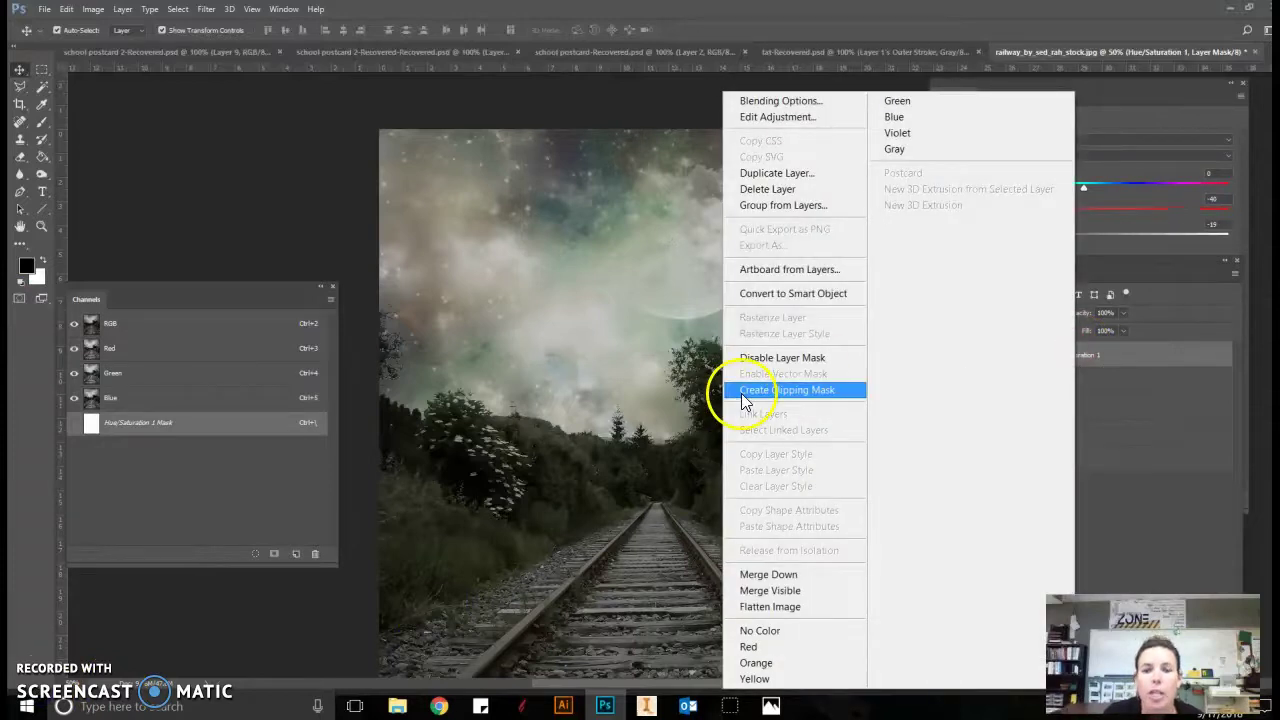
pyautogui.click(741, 395)
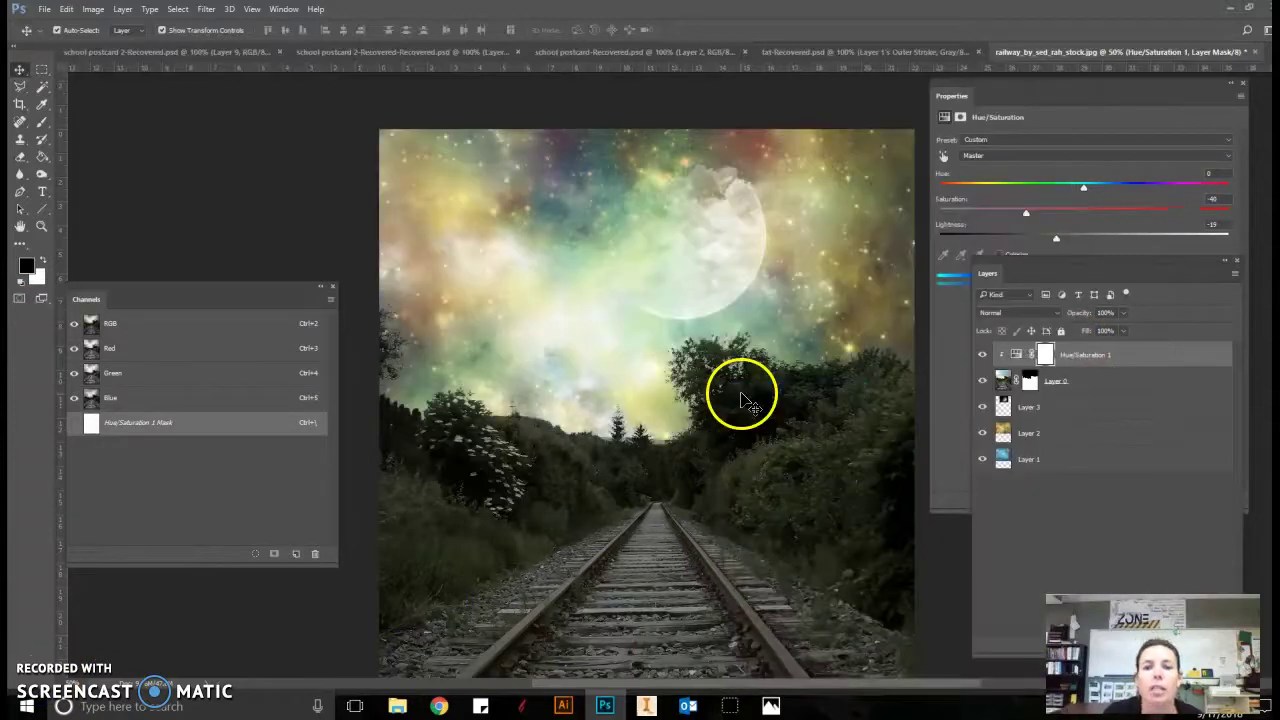
# Step: Toggle Hue/Saturation 1 visibility to compare the railway foreground before and after
pyautogui.click(1054, 357)
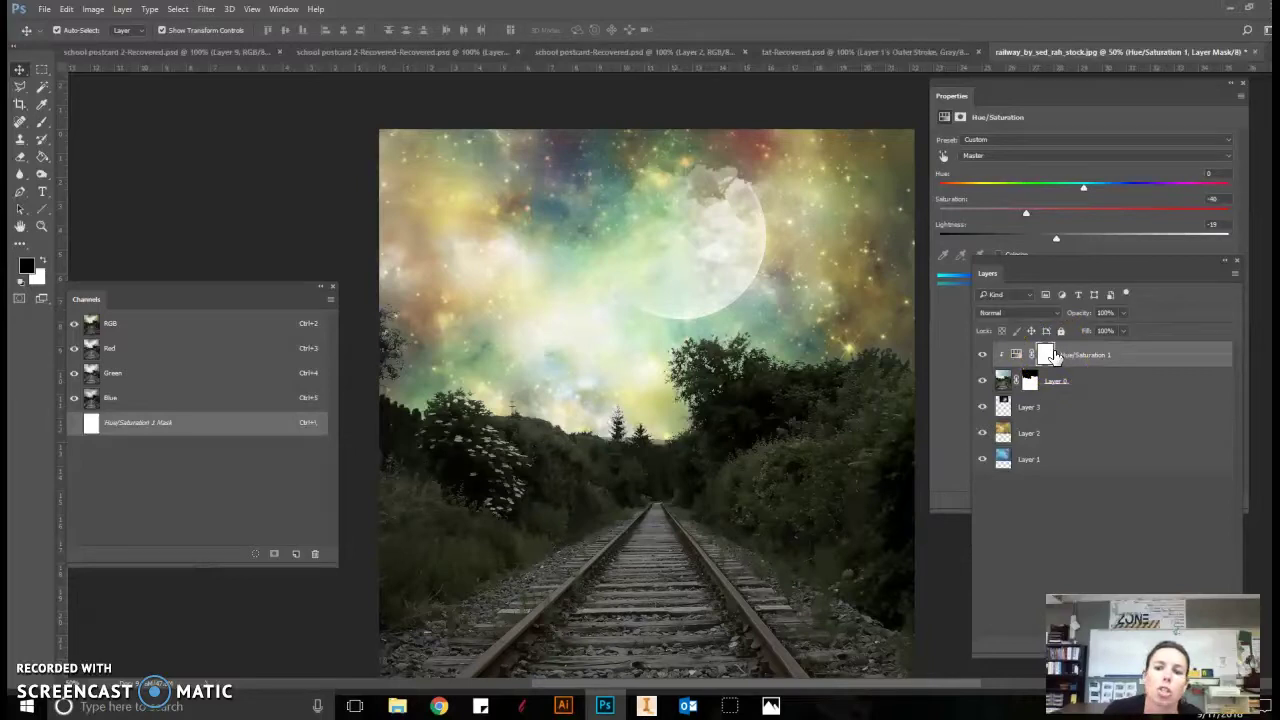
pyautogui.click(998, 352)
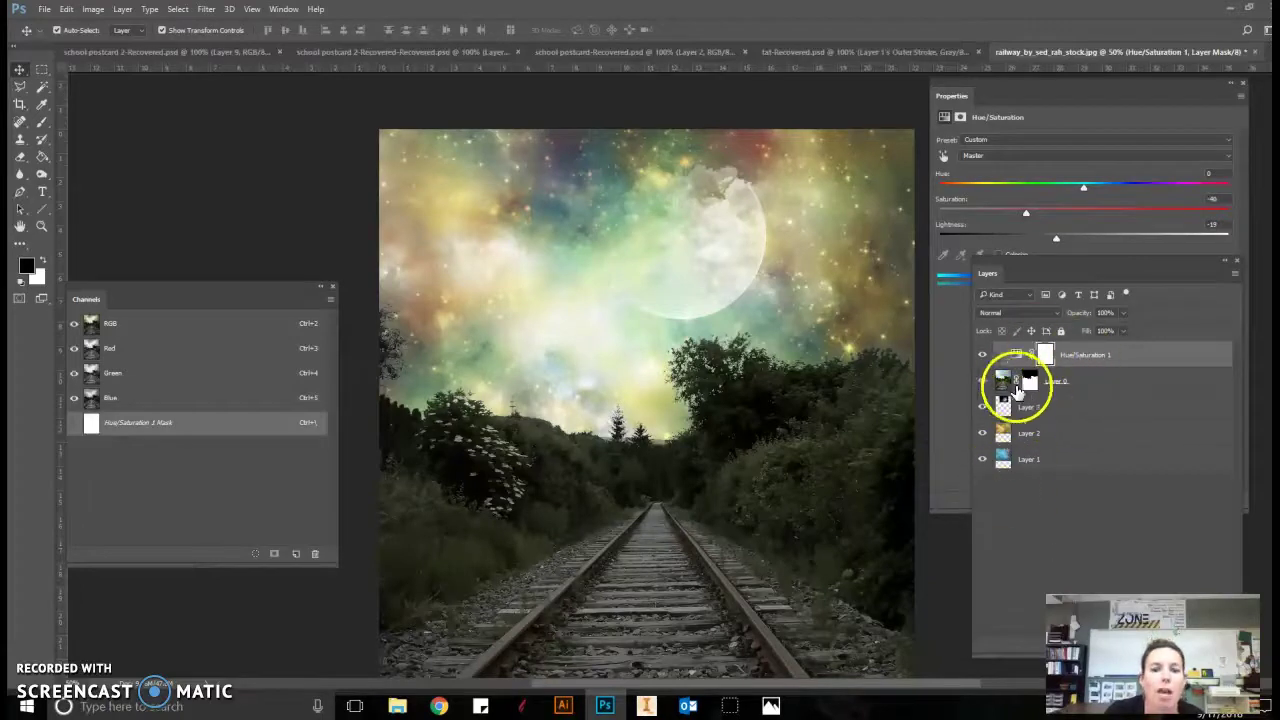
pyautogui.click(983, 355)
pyautogui.click(983, 355)
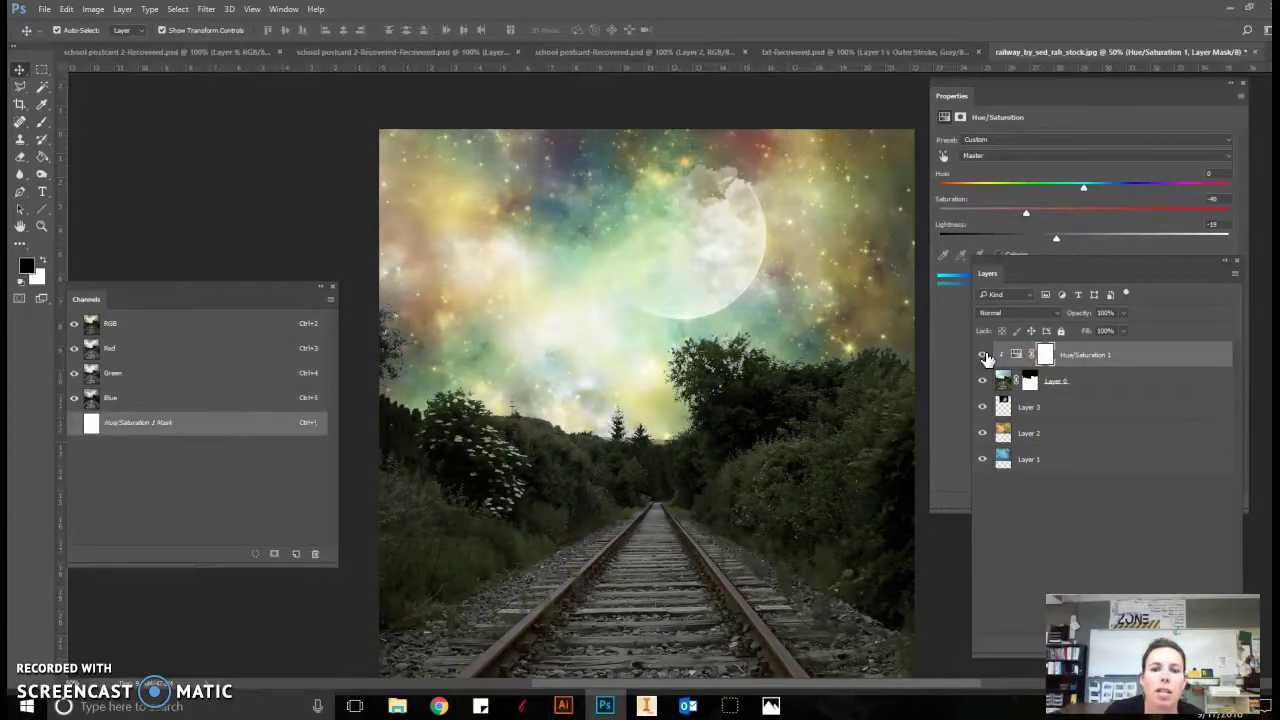
pyautogui.click(983, 355)
pyautogui.click(983, 355)
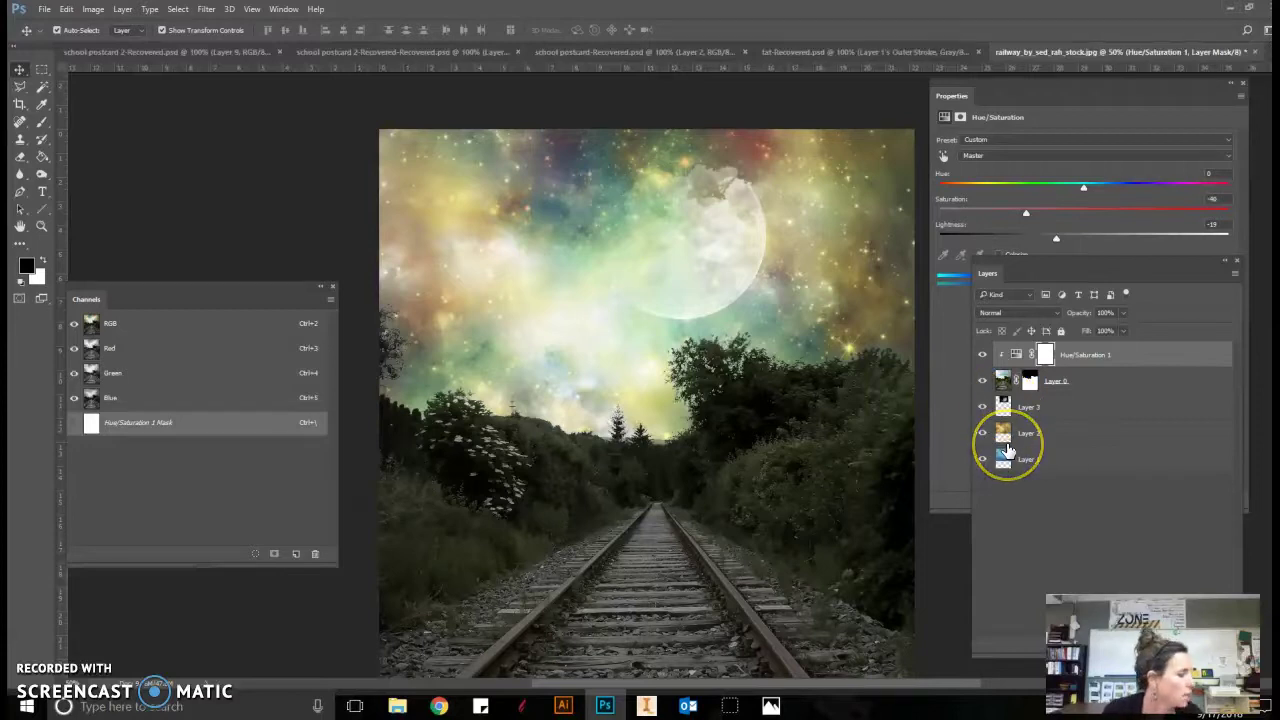
pyautogui.click(1015, 352)
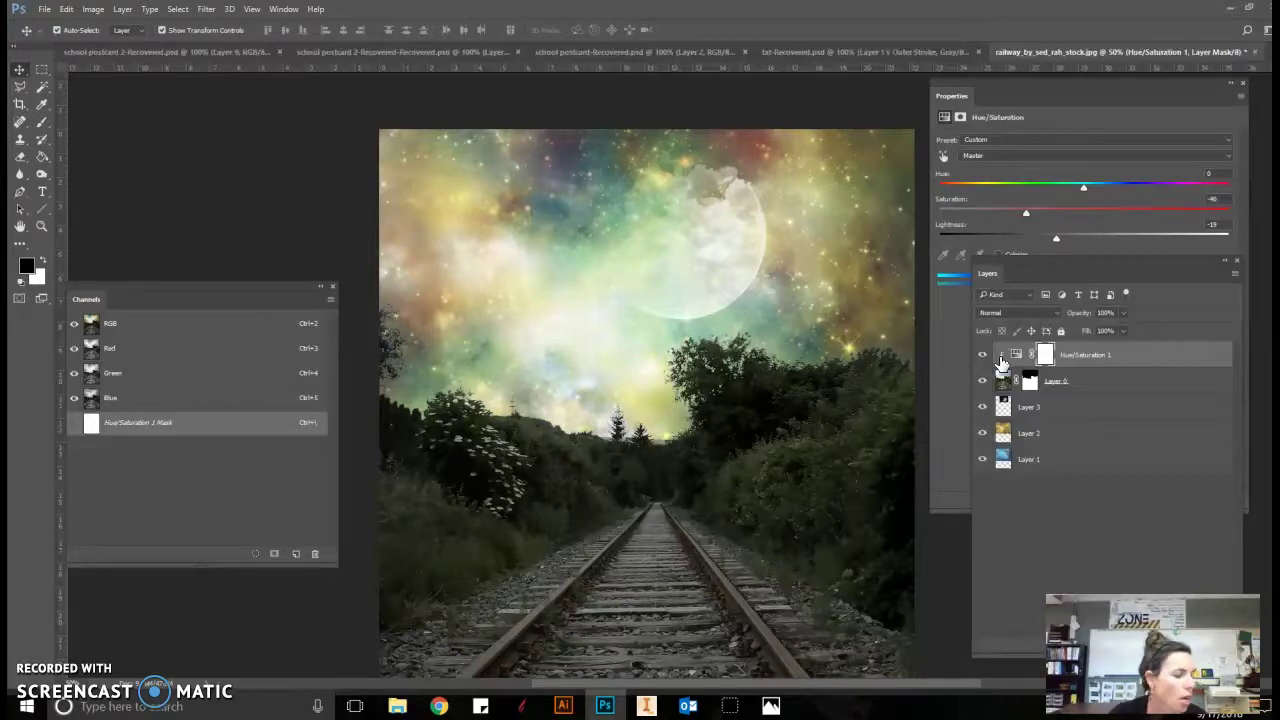
# Step: Target Layer 0 in the Layers panel and drag the panel up and to the left
pyautogui.keyDown('alt'); pyautogui.click(1001, 362); pyautogui.keyUp('alt')
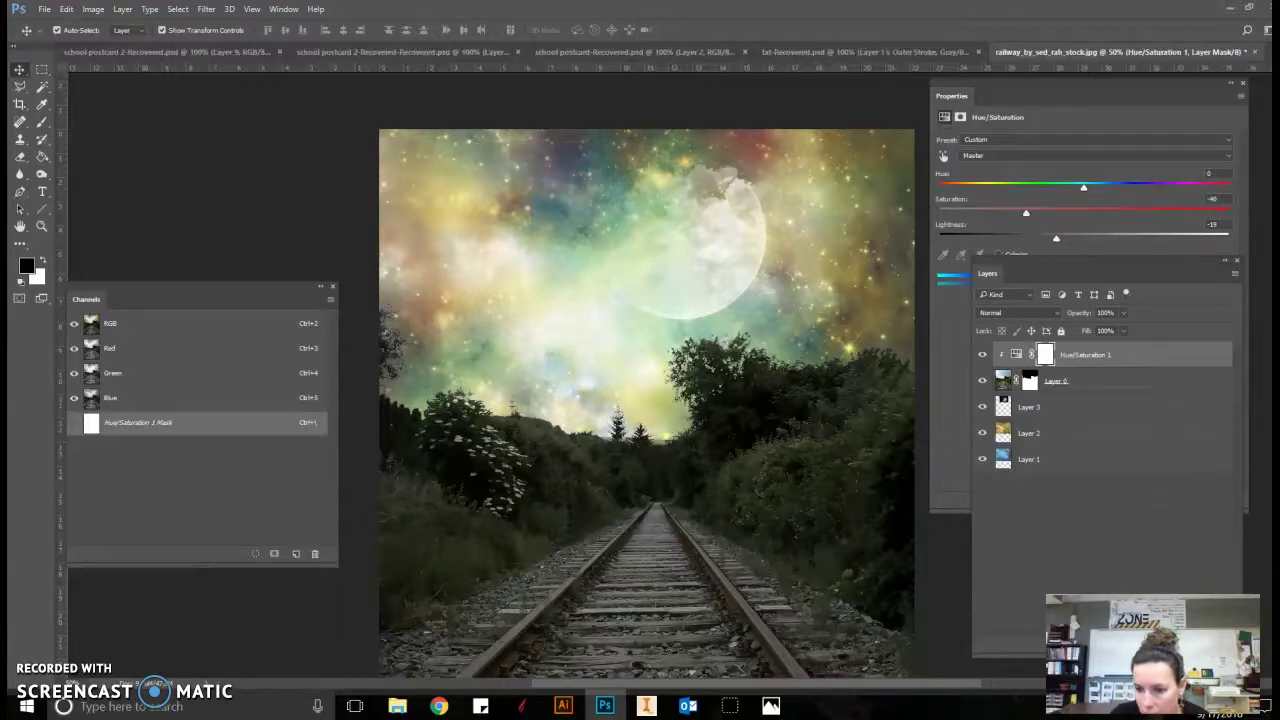
pyautogui.click(1137, 465)
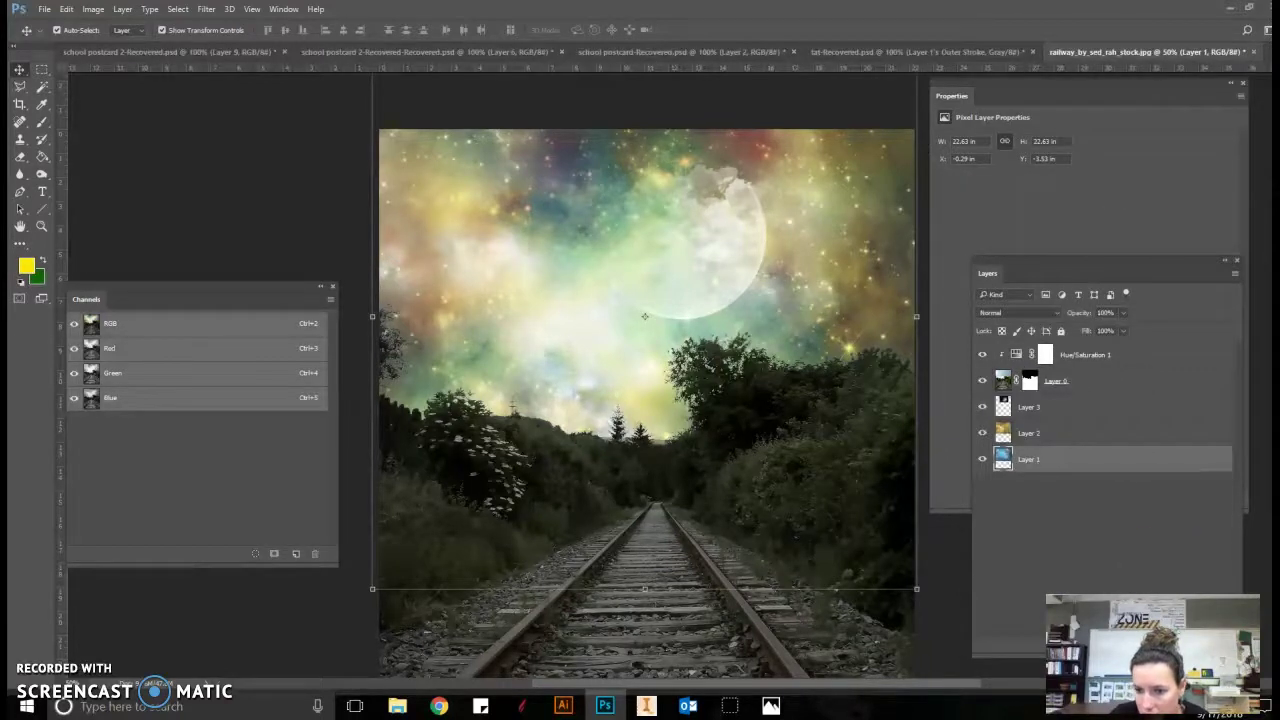
pyautogui.click(1085, 528)
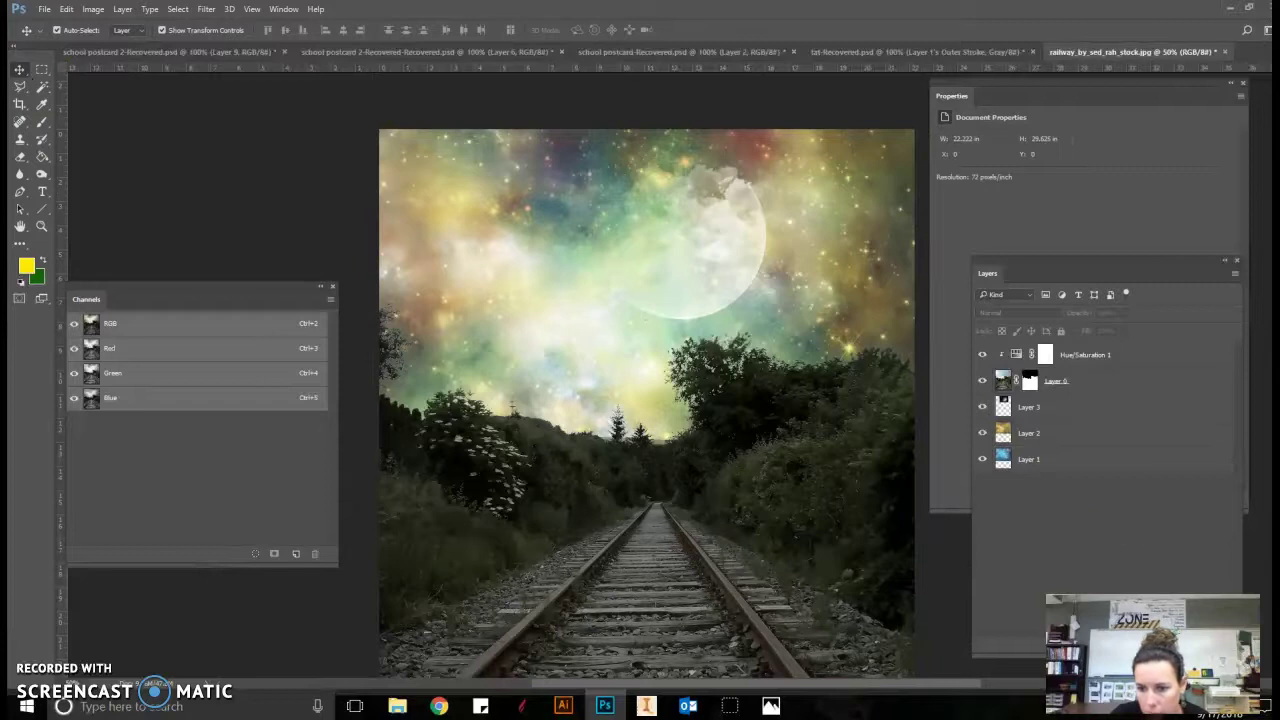
pyautogui.click(1107, 356)
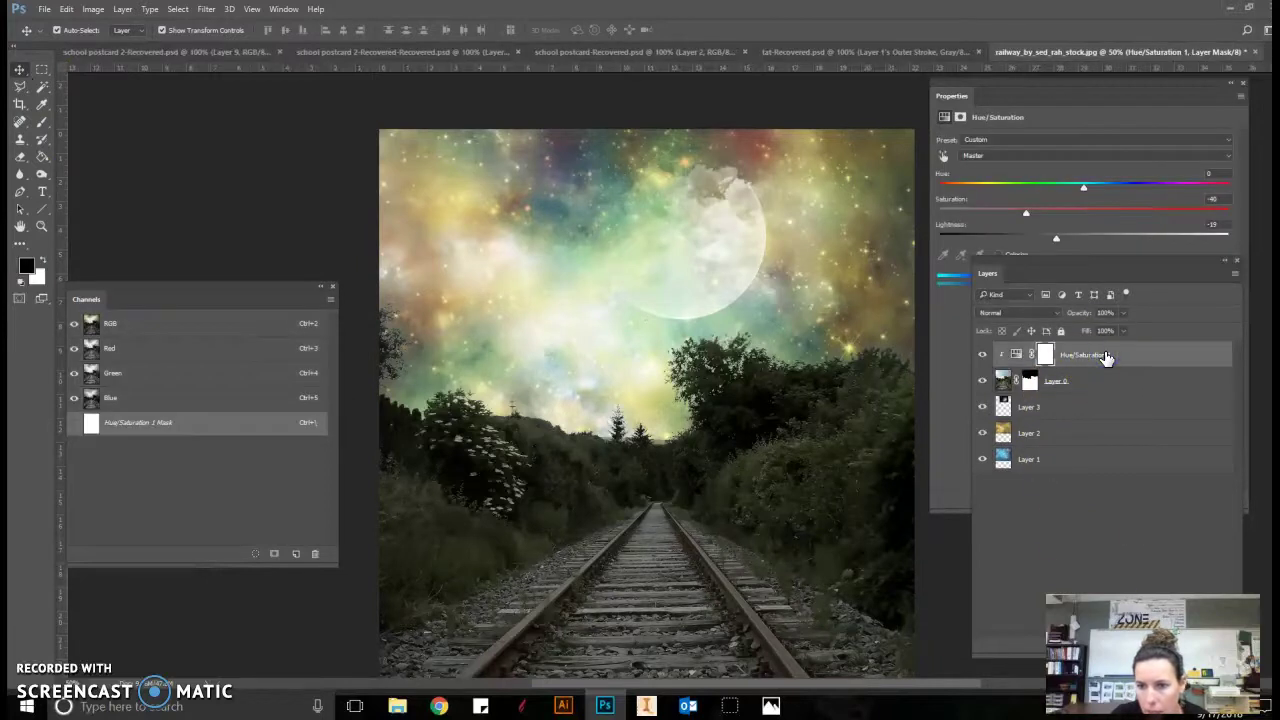
pyautogui.click(1057, 376)
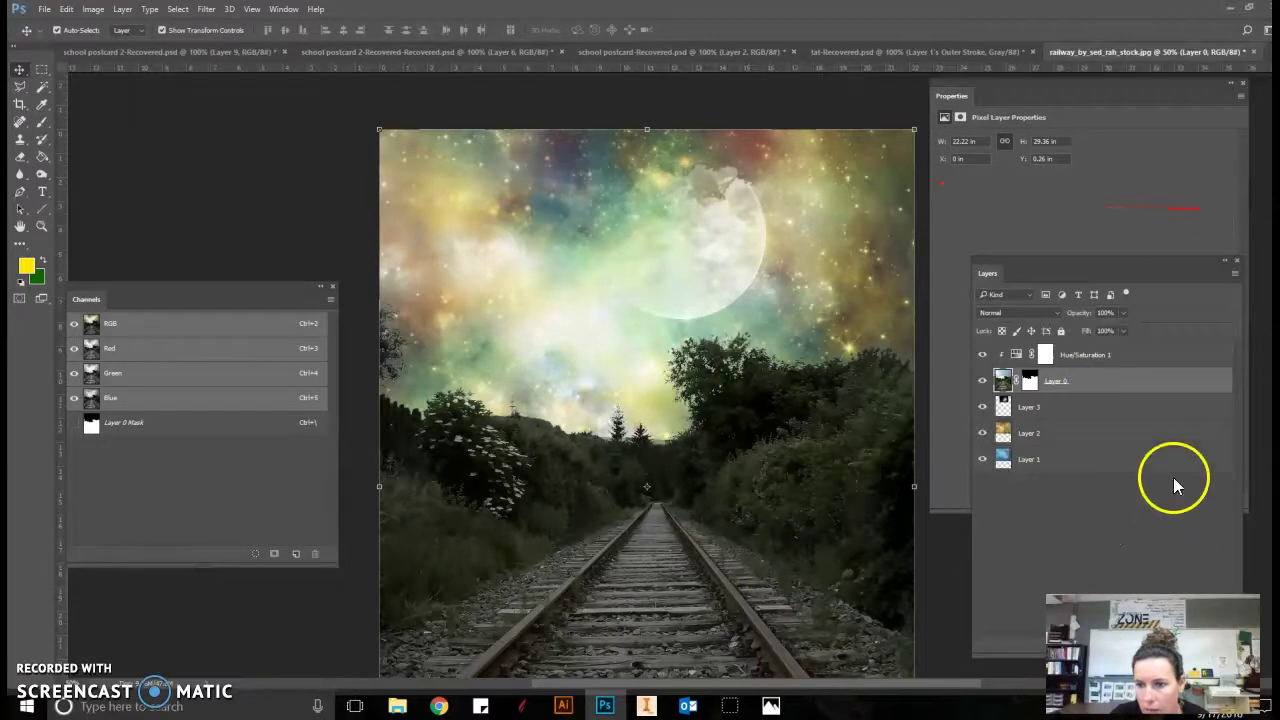
pyautogui.moveTo(1117, 258); pyautogui.dragTo(1080, 143)
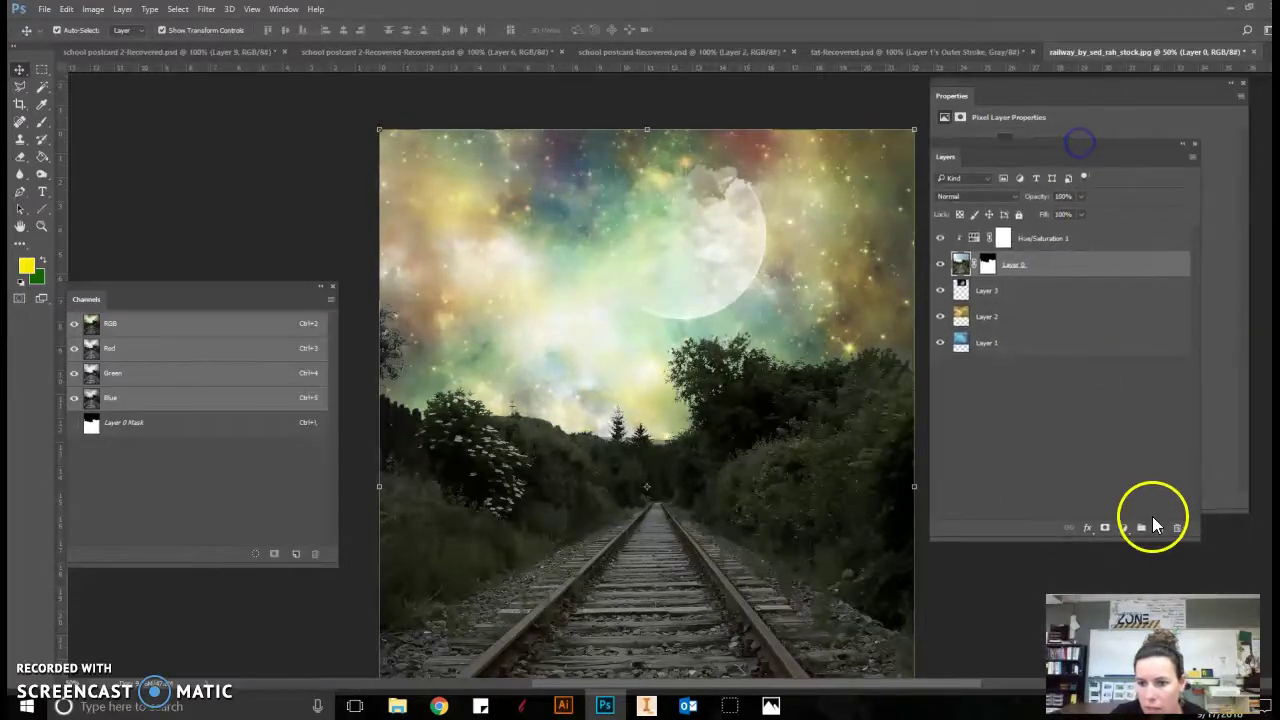
# Step: Add a Gradient Map adjustment above Layer 0 and open its gradient in the Gradient Editor
pyautogui.click(1124, 527)
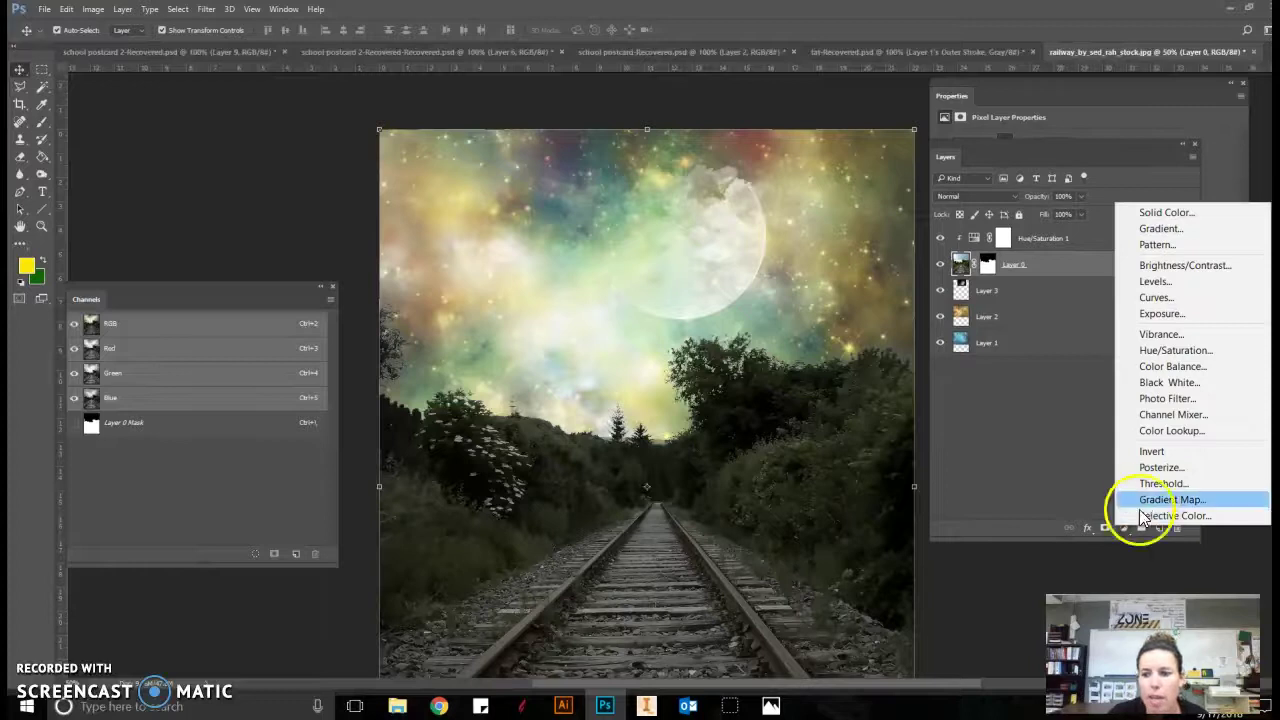
pyautogui.click(1145, 499)
pyautogui.moveTo(1145, 499); pyautogui.dragTo(1160, 200)
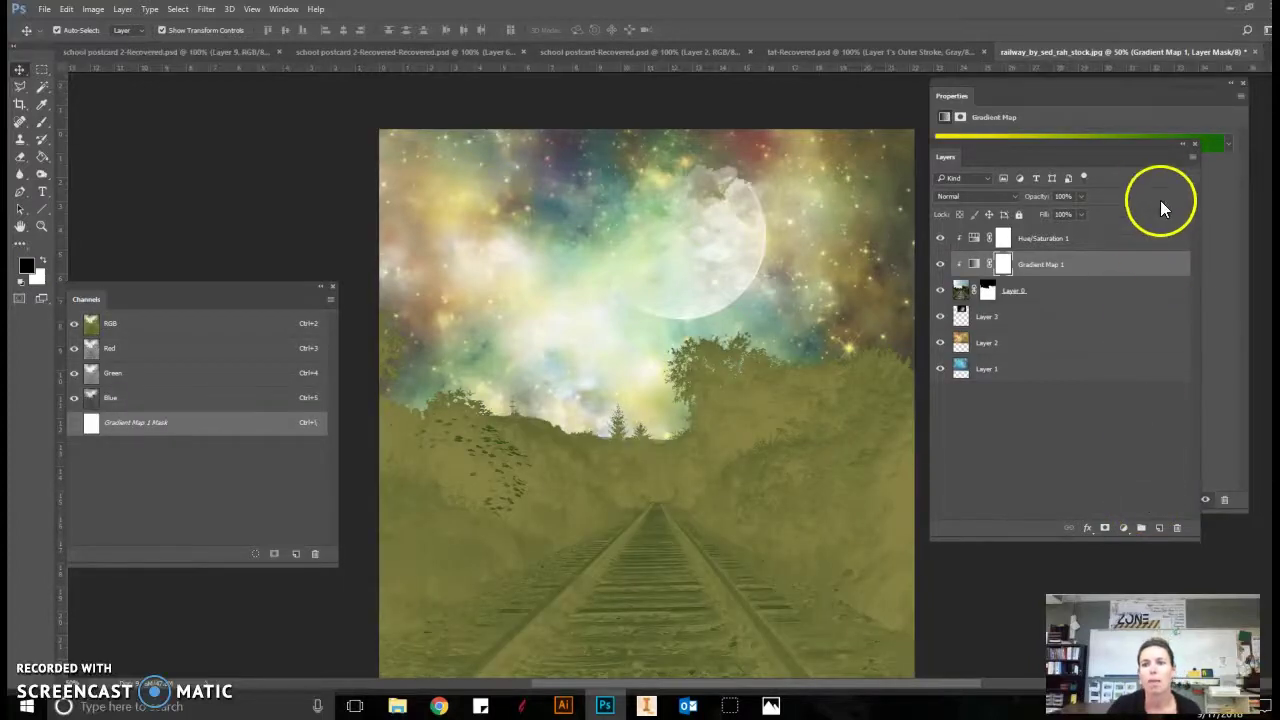
pyautogui.moveTo(1132, 141); pyautogui.dragTo(1157, 309)
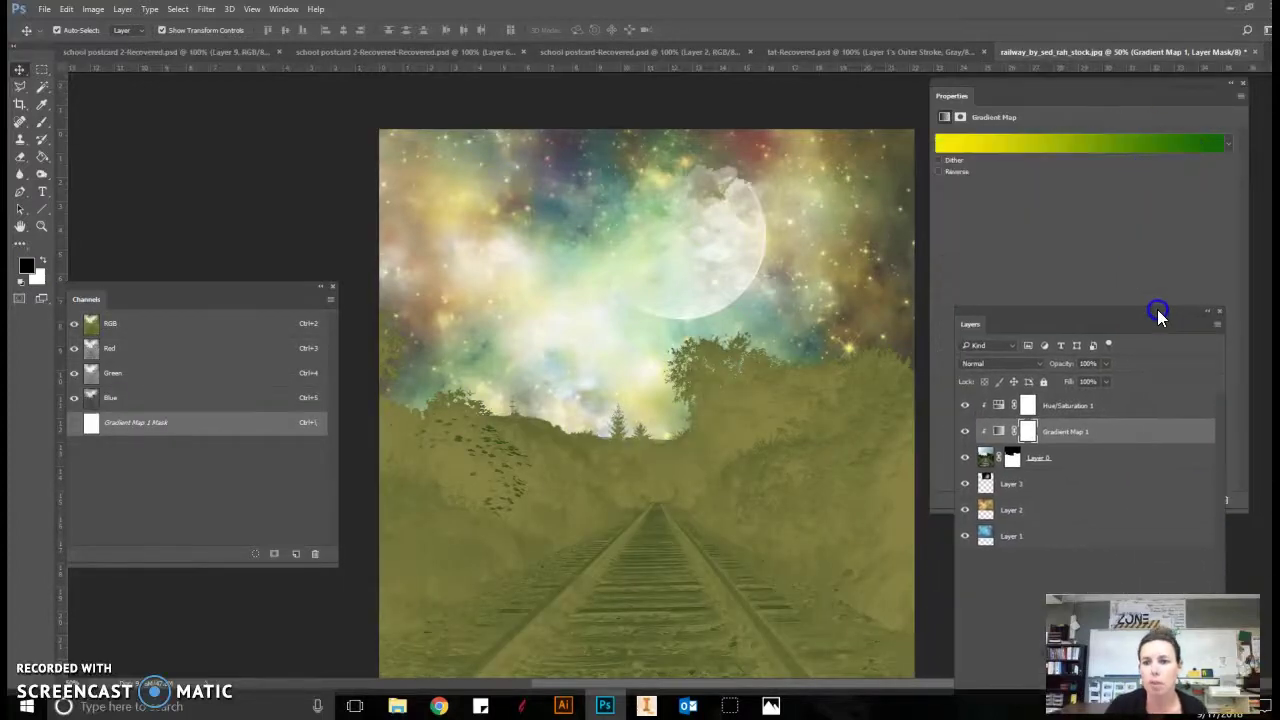
pyautogui.click(1032, 147)
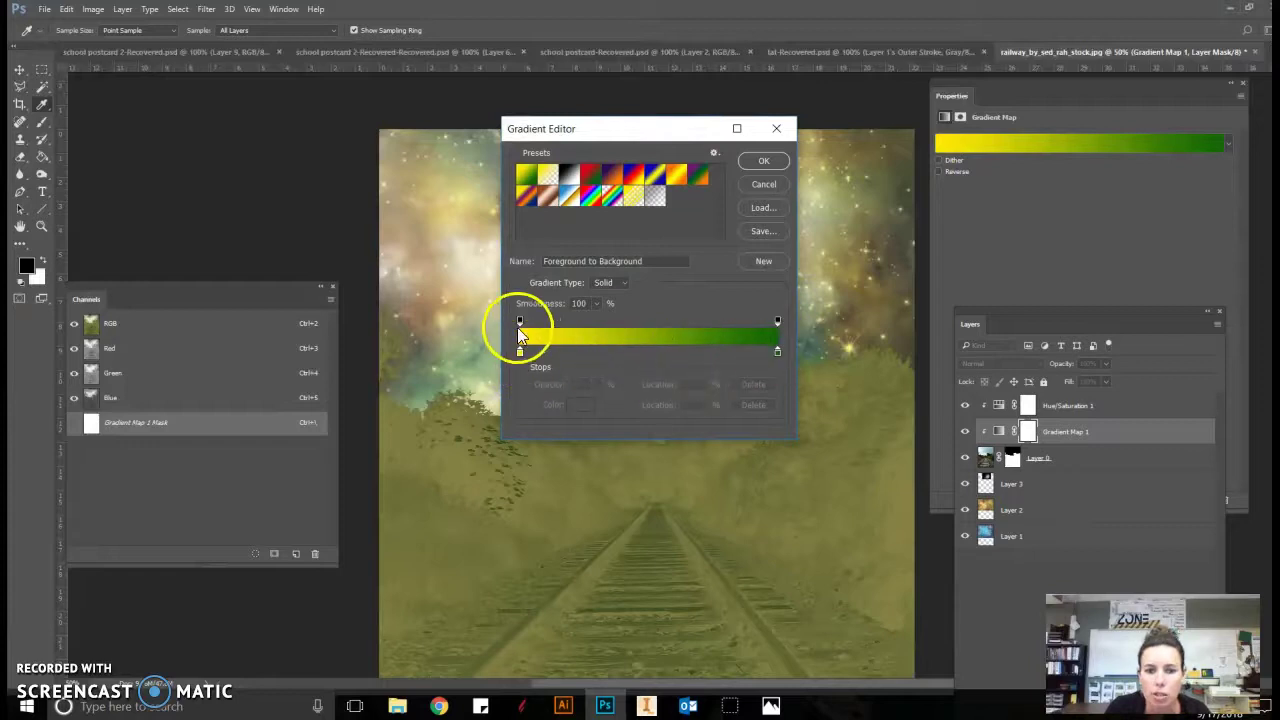
# Step: Set the gradient's left stop to navy 00114f and the right stop to blue 1072b0
pyautogui.doubleClick(520, 354)
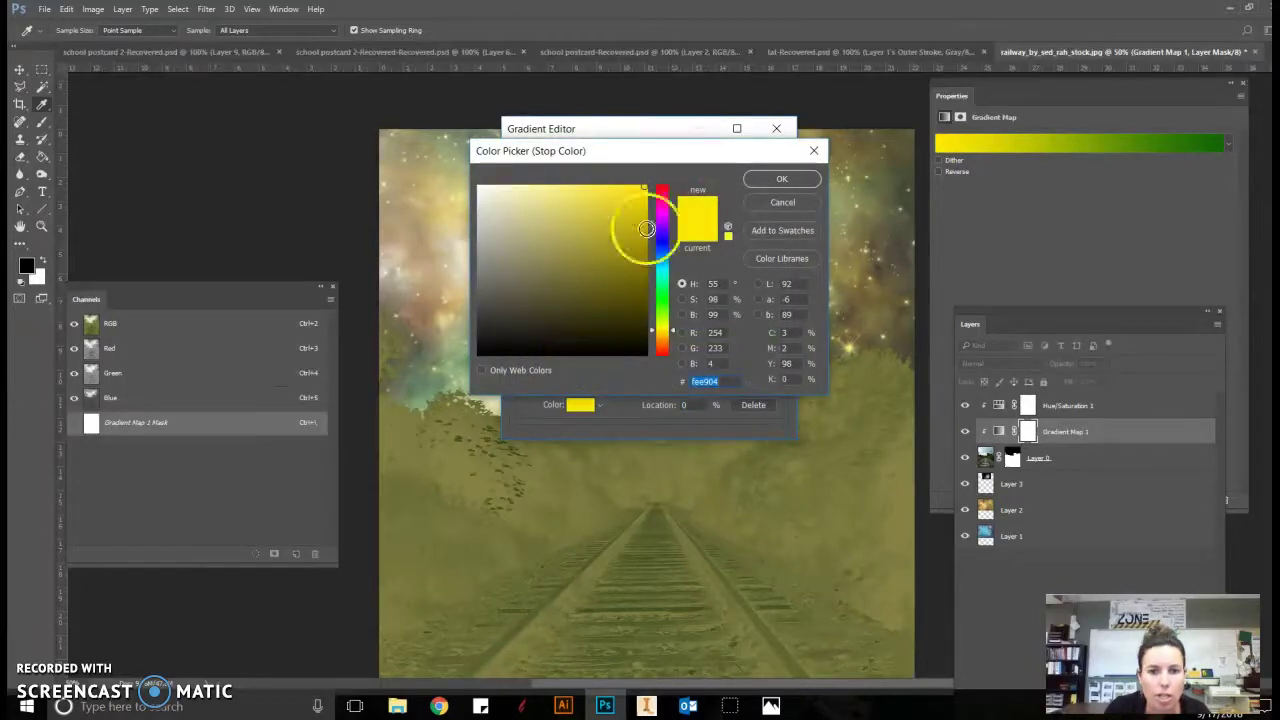
pyautogui.click(735, 381)
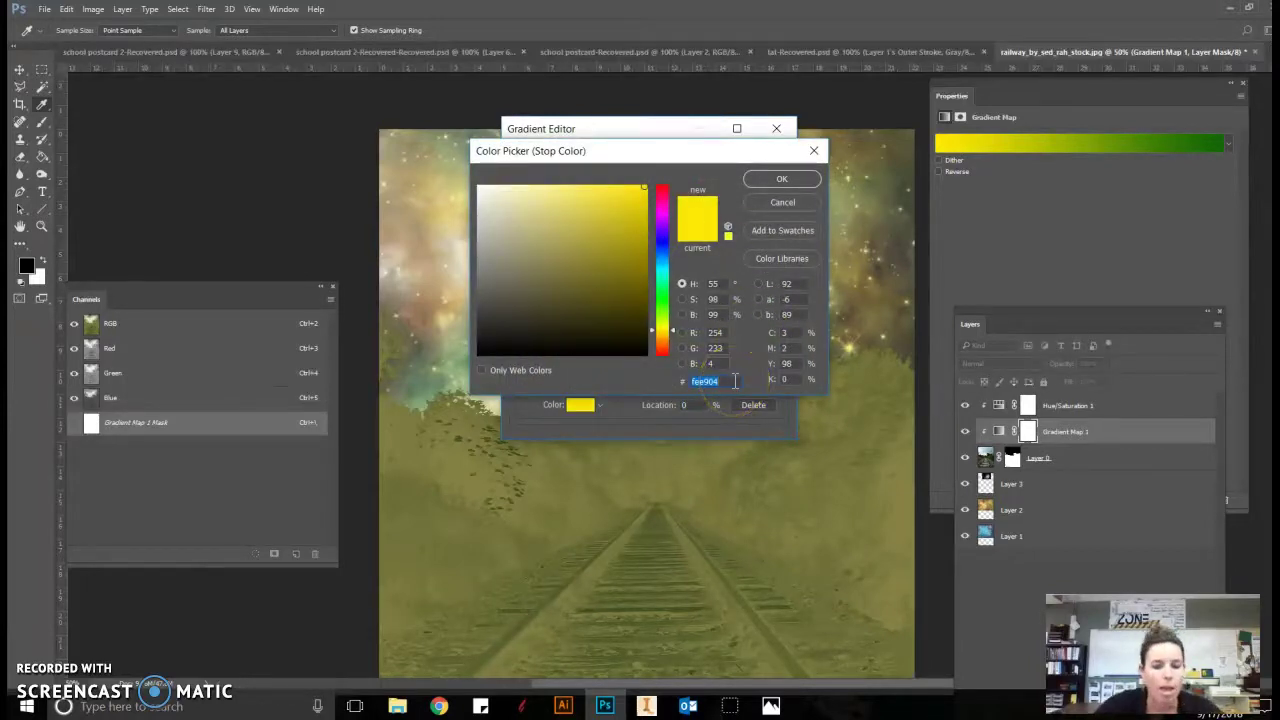
pyautogui.write('0011')
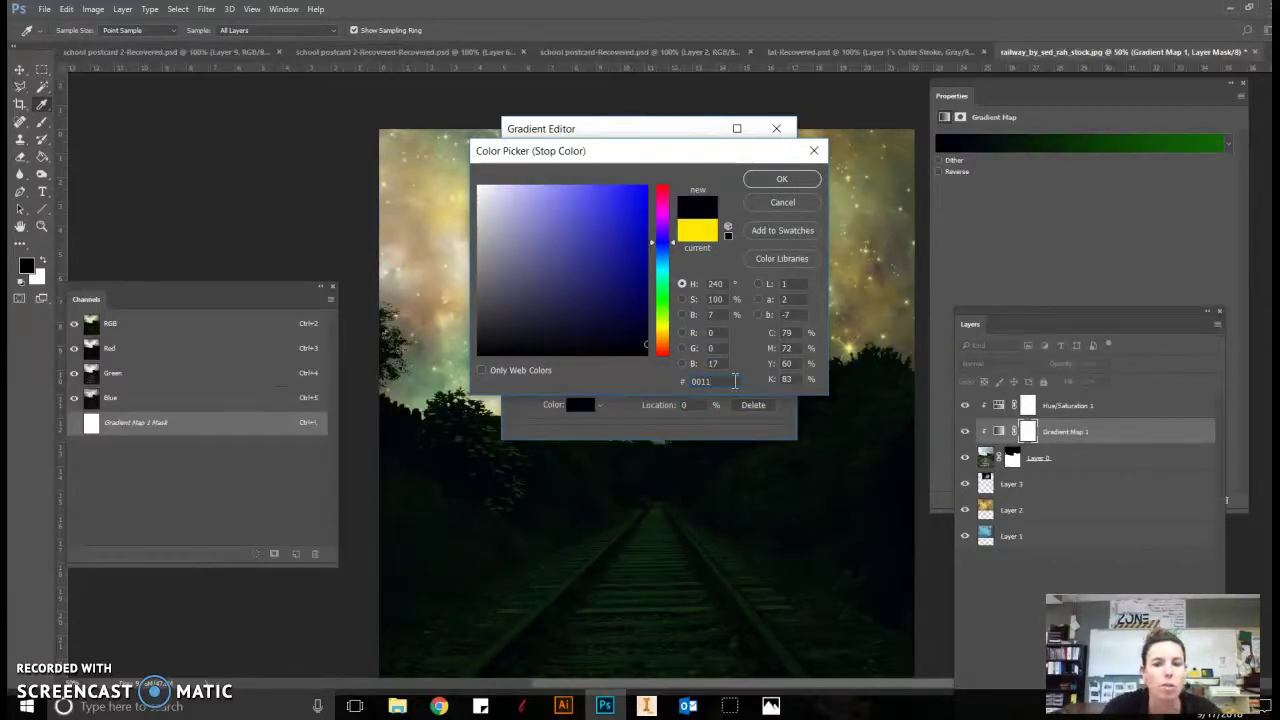
pyautogui.write('4f')
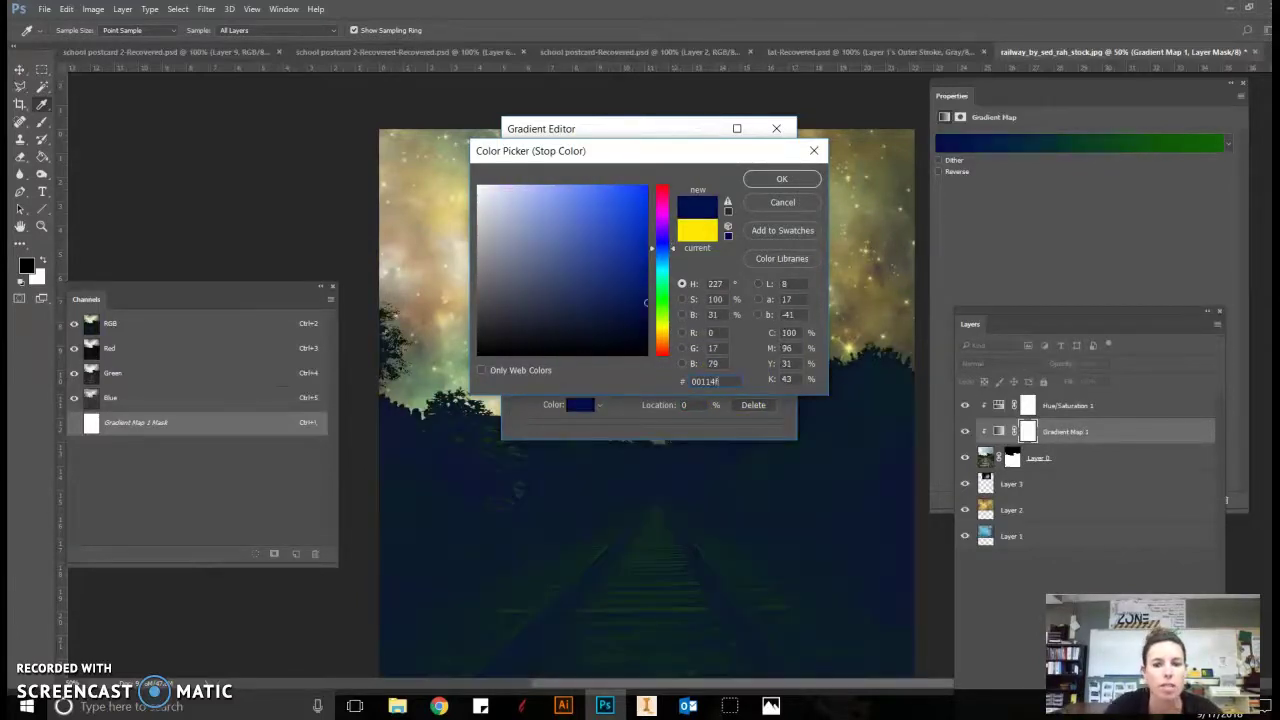
pyautogui.click(781, 179)
pyautogui.doubleClick(777, 354)
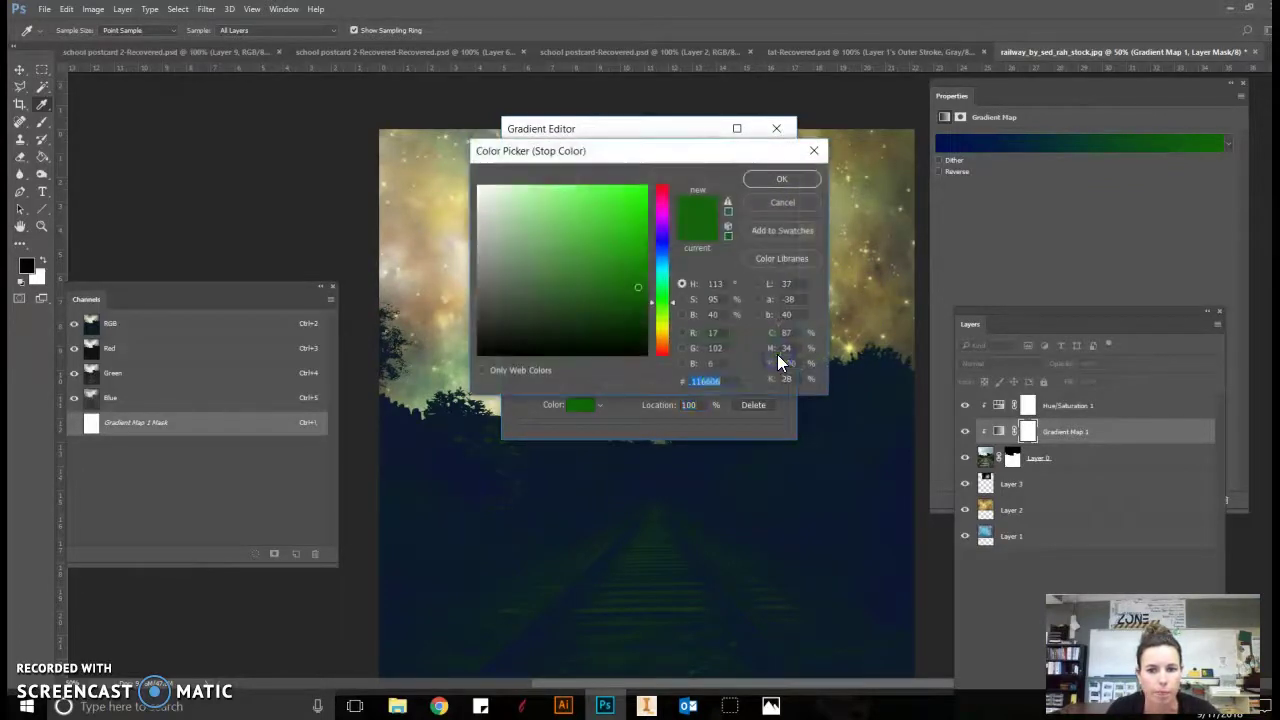
pyautogui.click(745, 396)
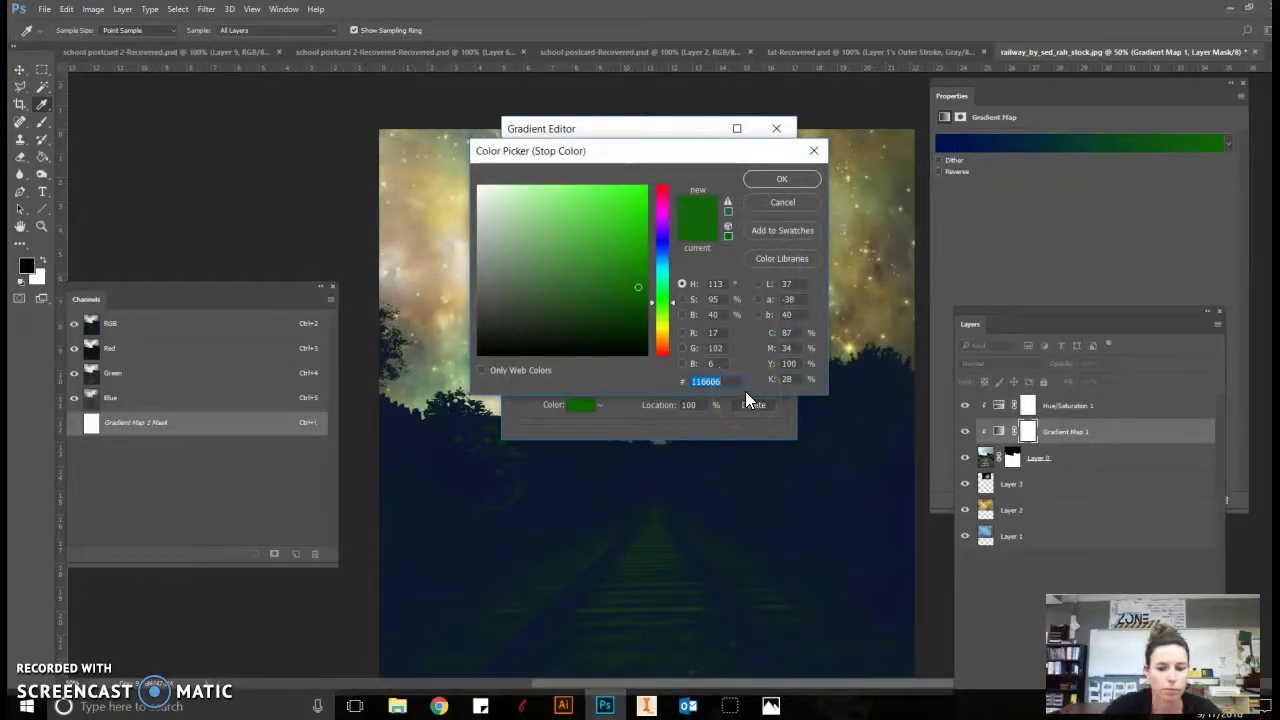
pyautogui.write('10')
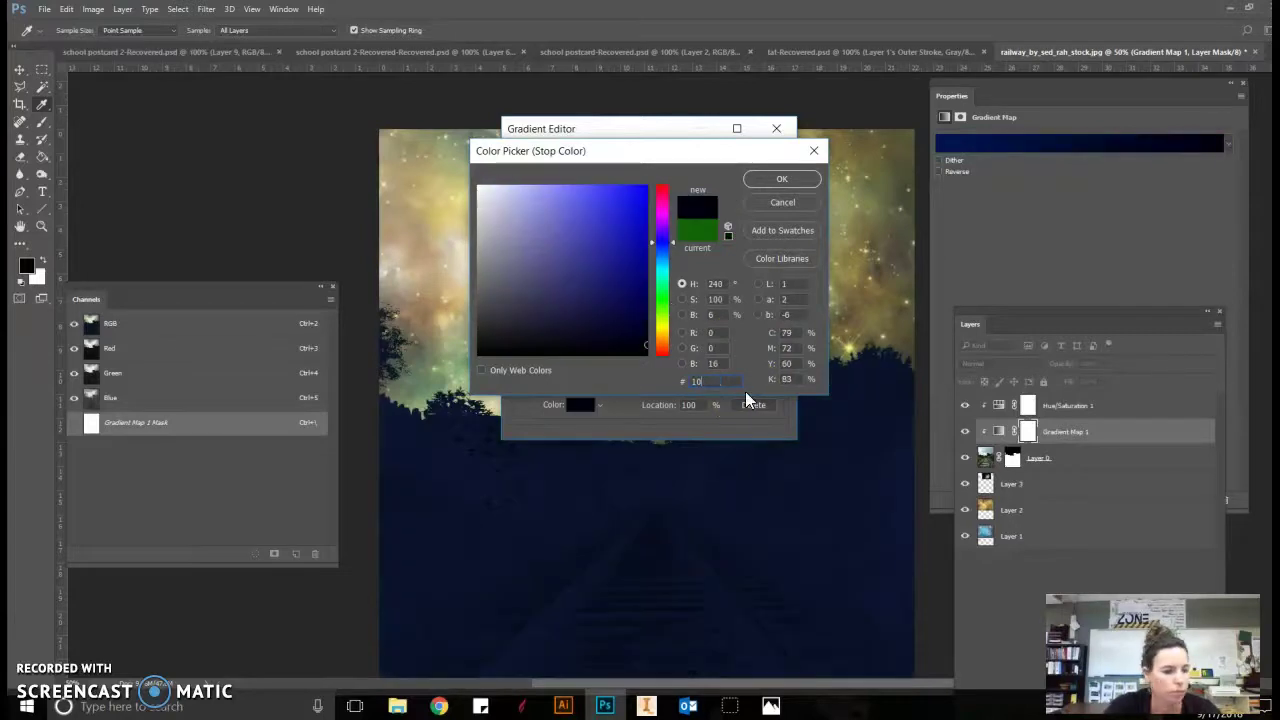
pyautogui.write('72')
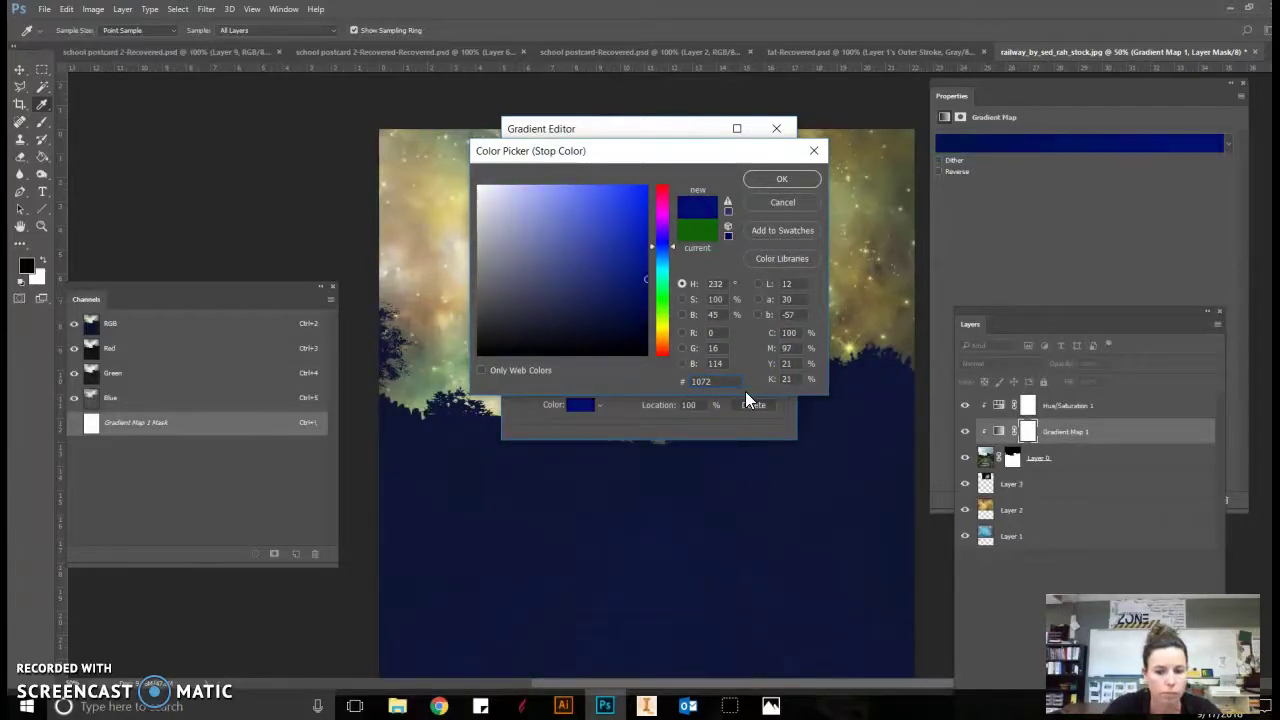
pyautogui.write('b0')
pyautogui.click(747, 313)
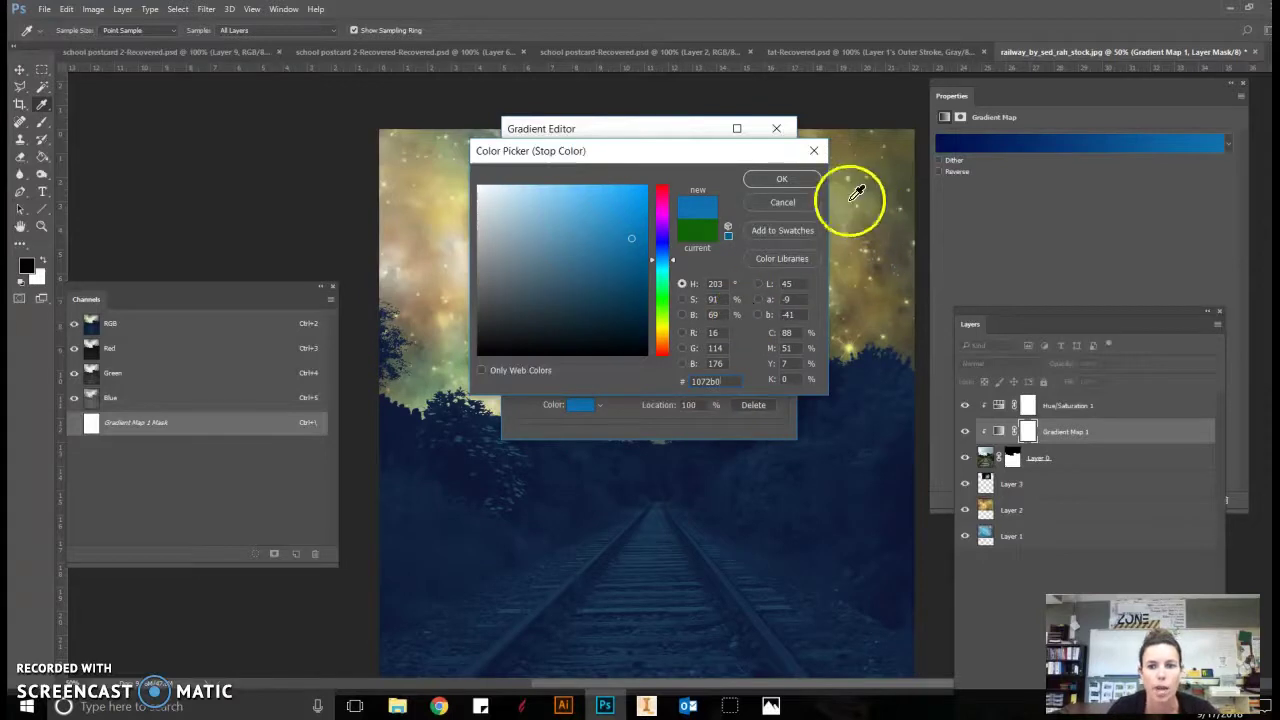
pyautogui.click(778, 181)
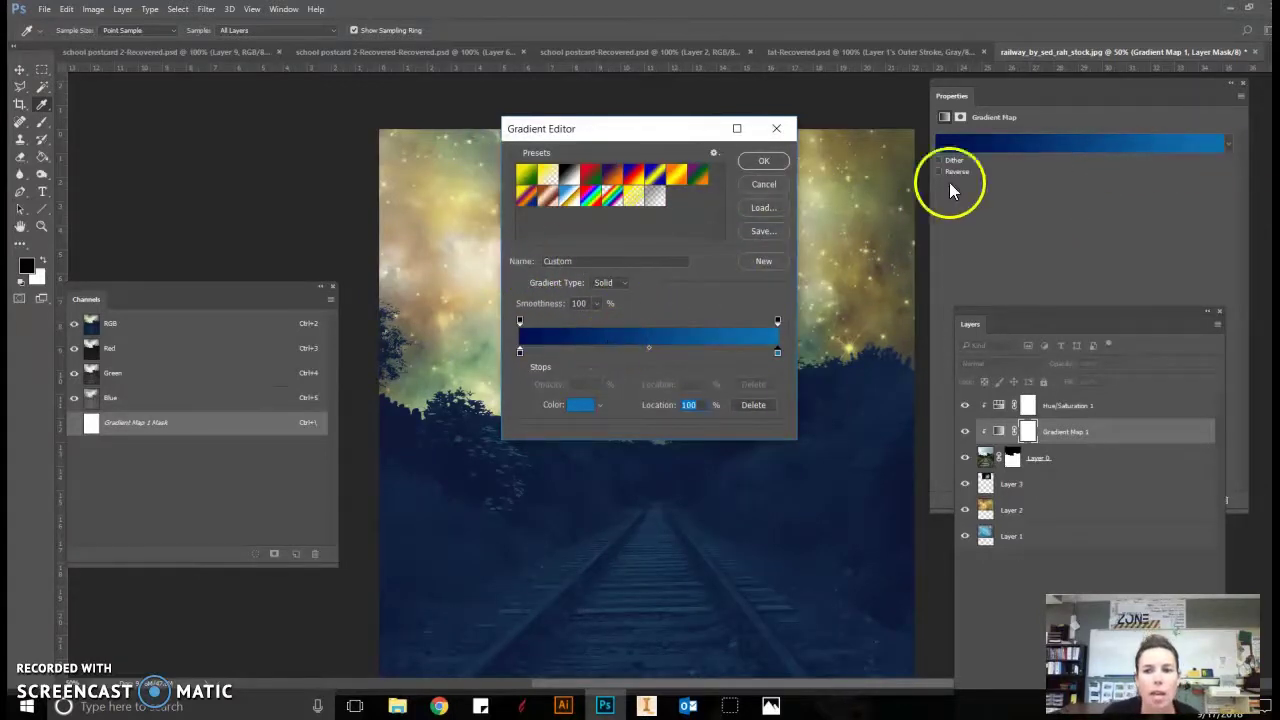
# Step: Apply the navy-to-blue gradient and move Gradient Map 1 above Hue/Saturation 1
pyautogui.click(763, 161)
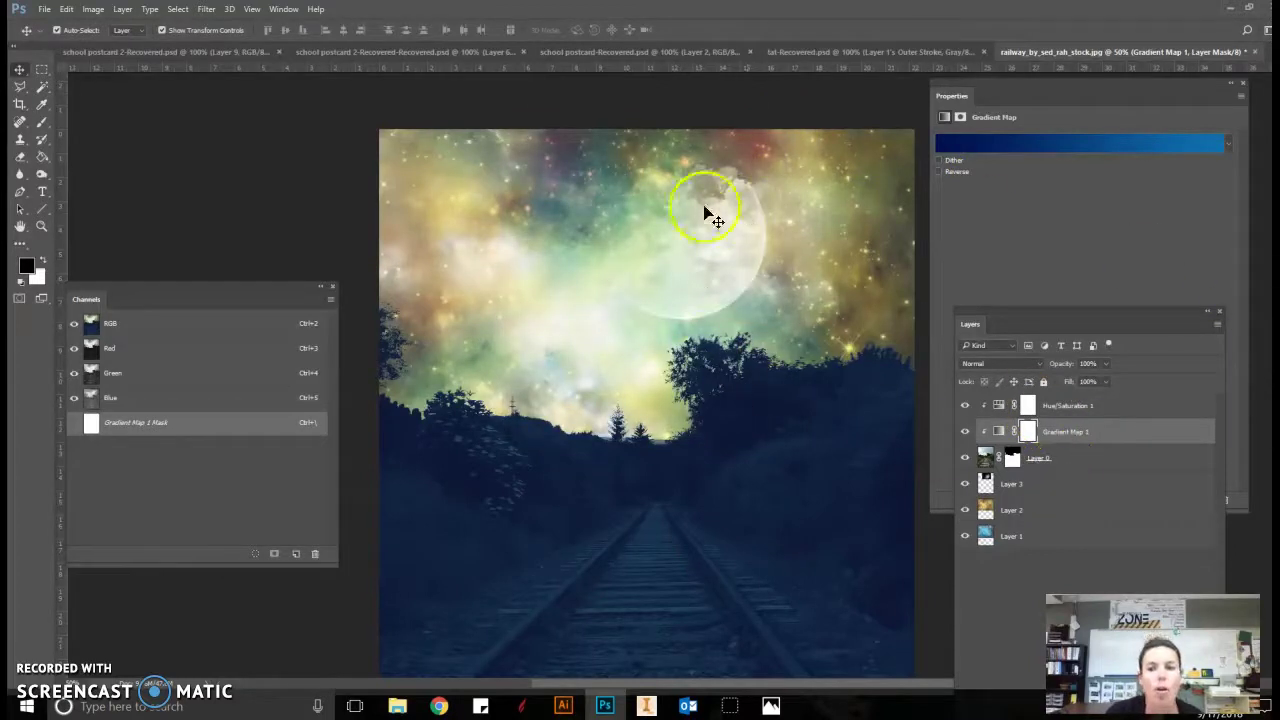
pyautogui.click(1114, 434)
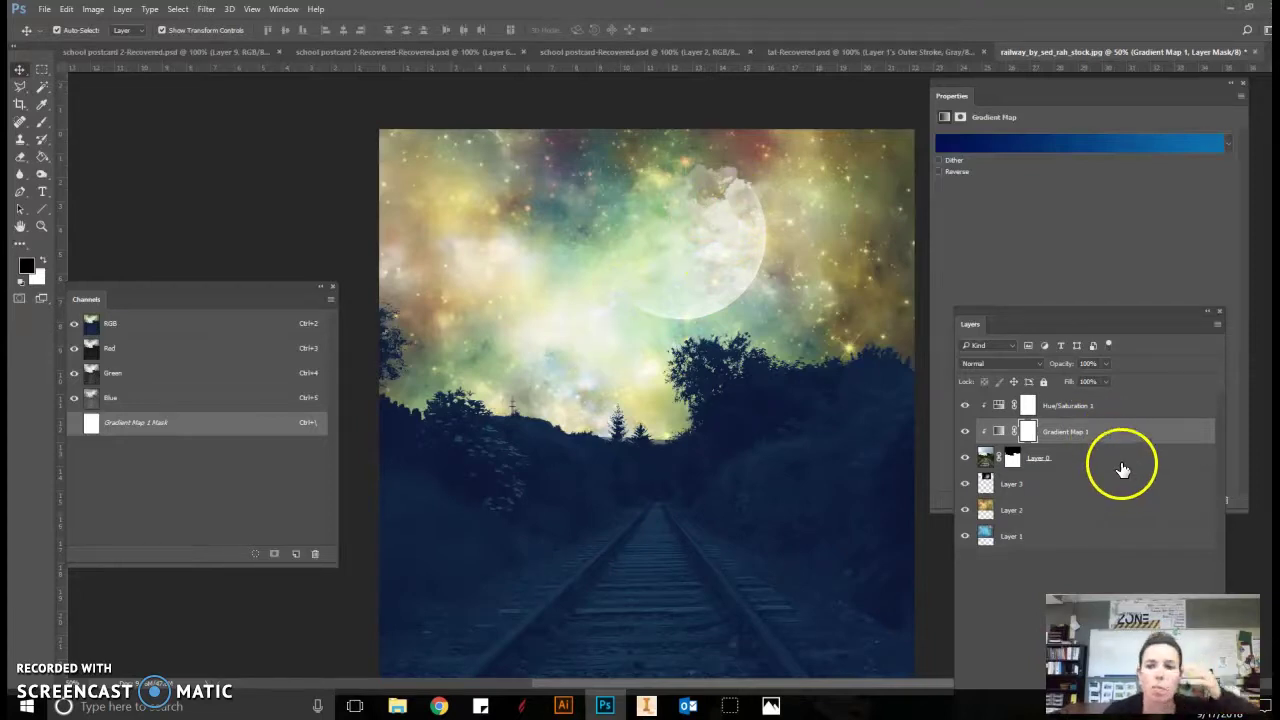
pyautogui.moveTo(1120, 434); pyautogui.dragTo(1120, 403)
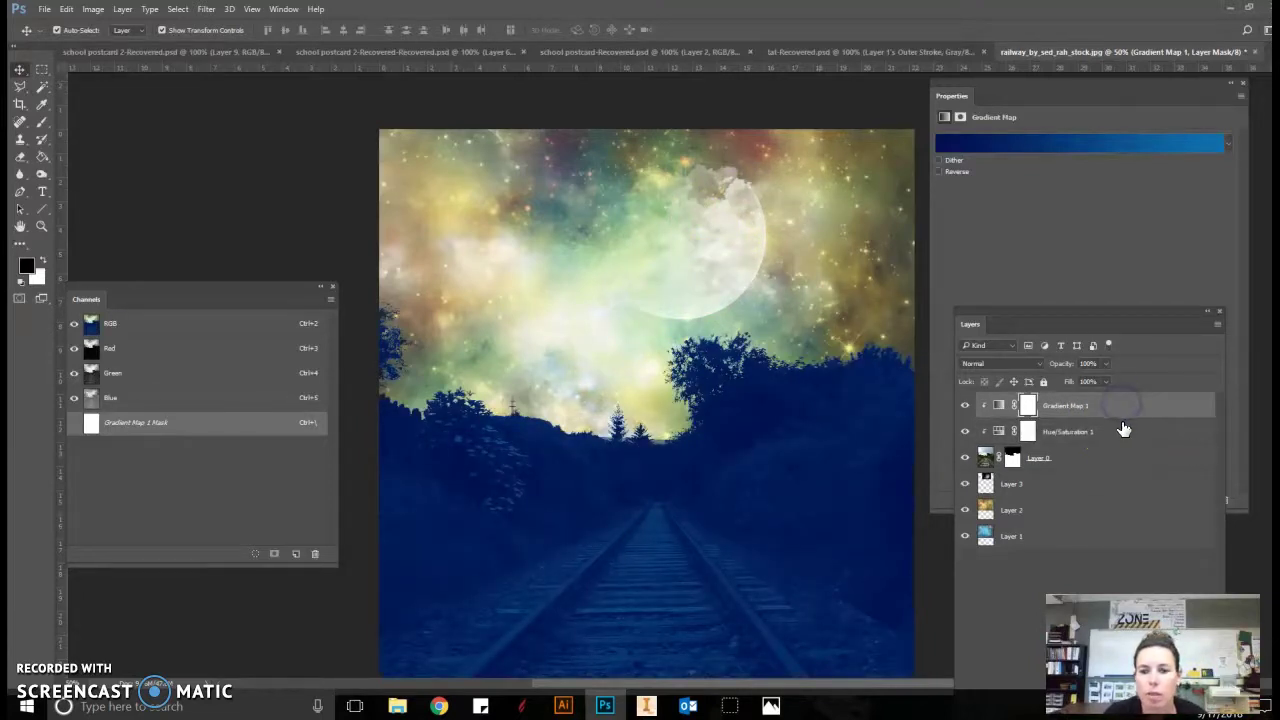
pyautogui.click(1115, 368)
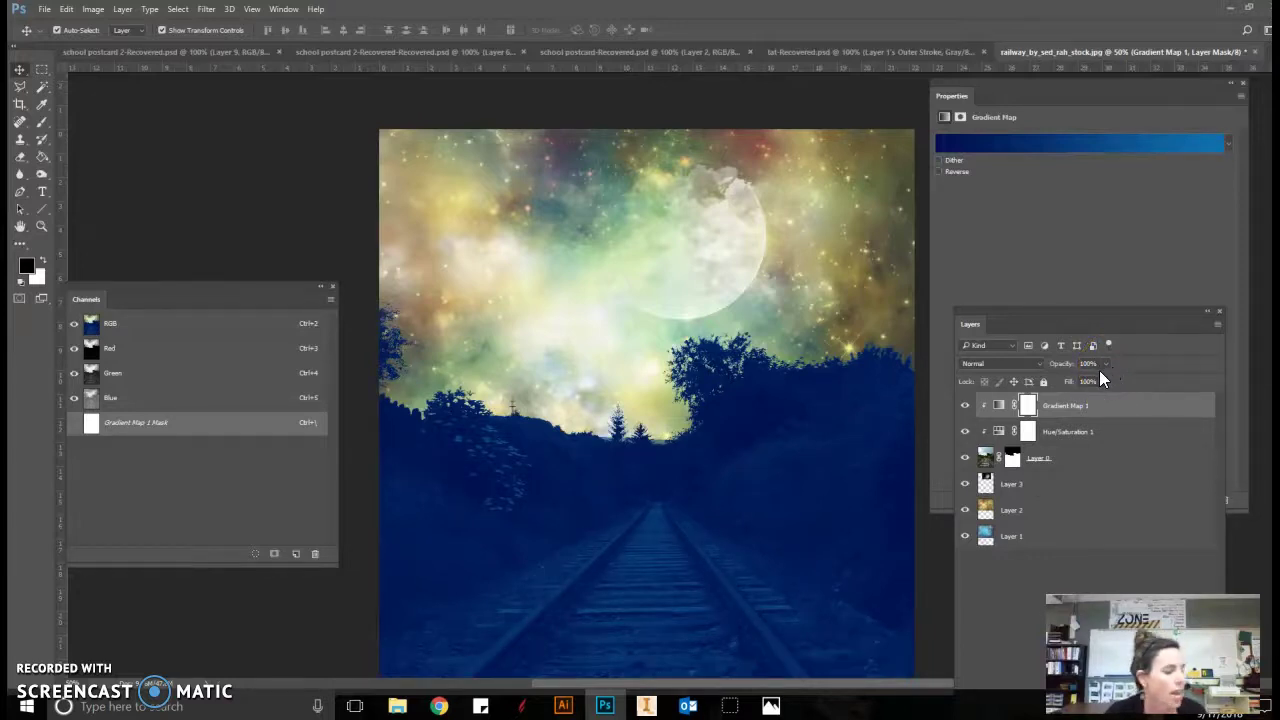
# Step: Set Gradient Map 1's fill and opacity to 80%
pyautogui.click(1105, 383)
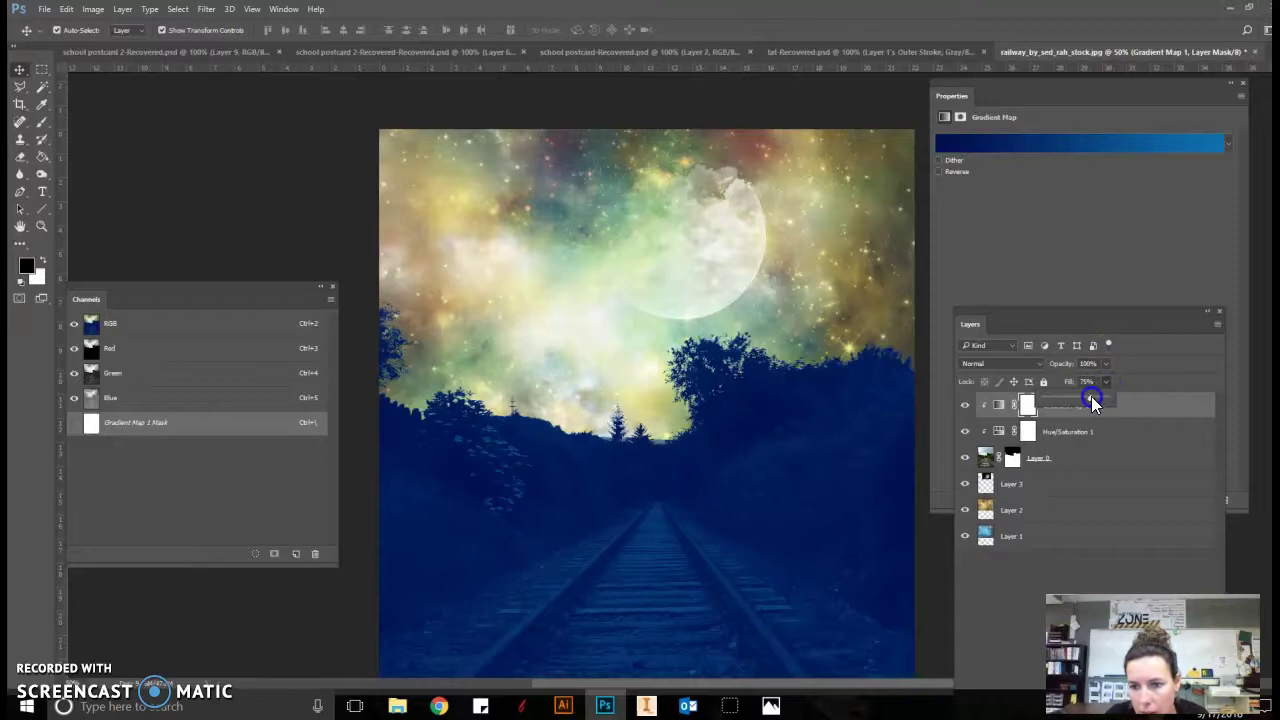
pyautogui.moveTo(1091, 396); pyautogui.dragTo(1088, 396)
pyautogui.click(1100, 380)
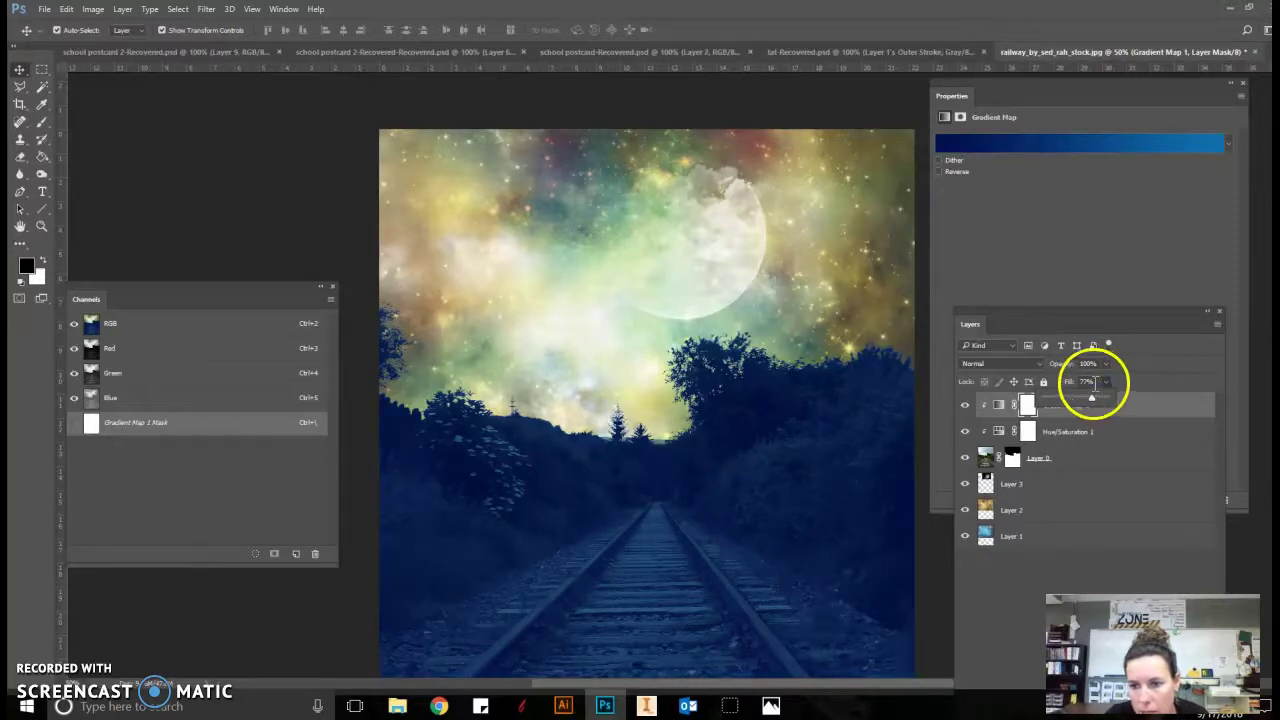
pyautogui.click(1083, 382)
pyautogui.write('0')
pyautogui.press('Return')
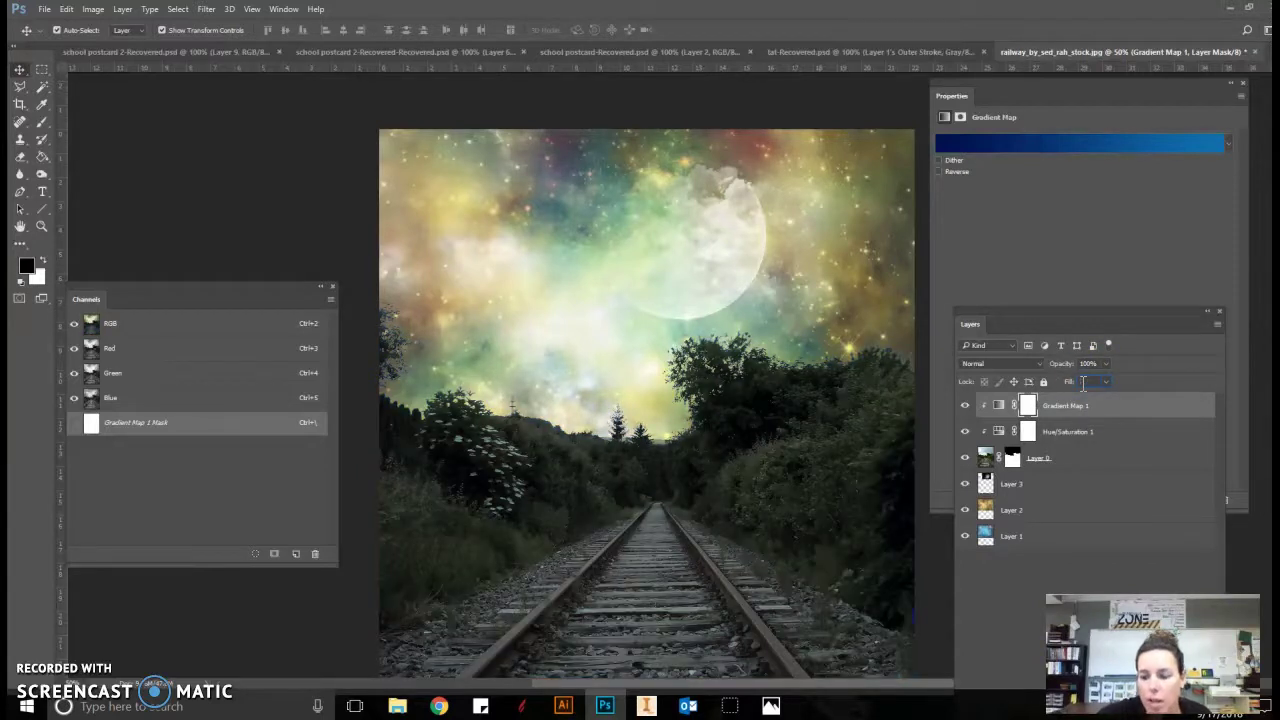
pyautogui.write('100')
pyautogui.press('Return')
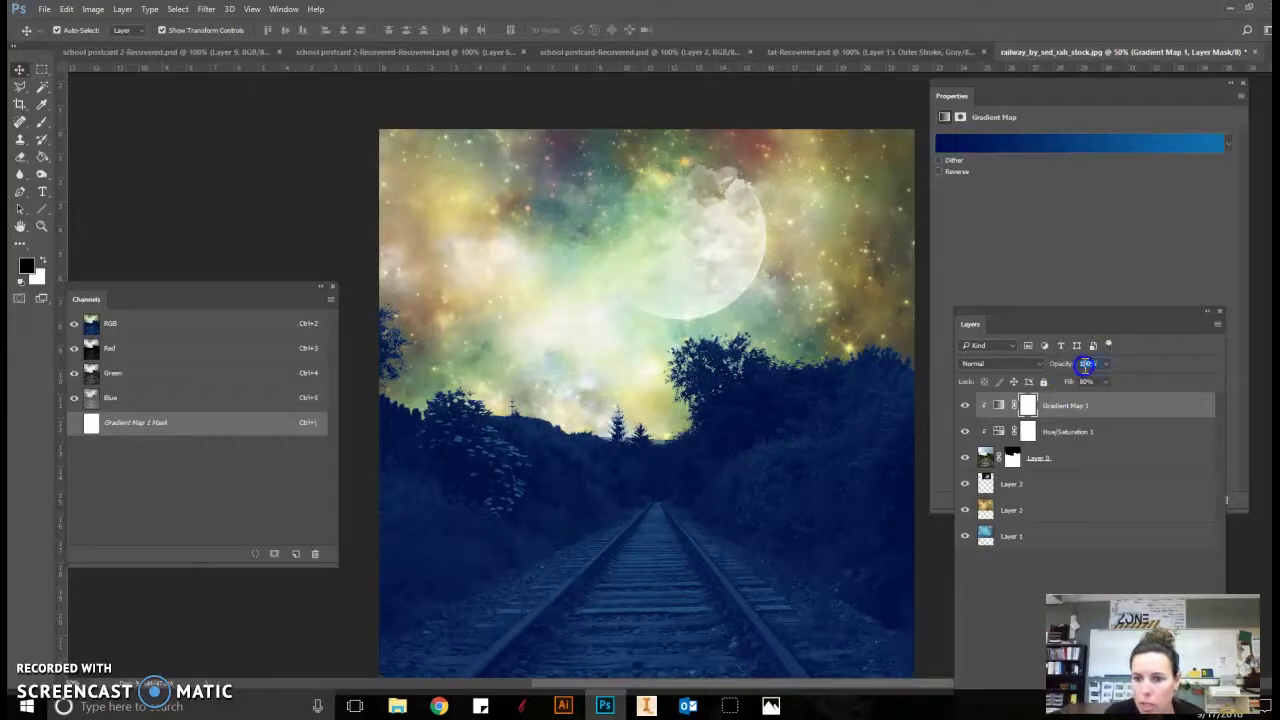
pyautogui.click(1104, 363)
pyautogui.write('80')
pyautogui.press('Return')
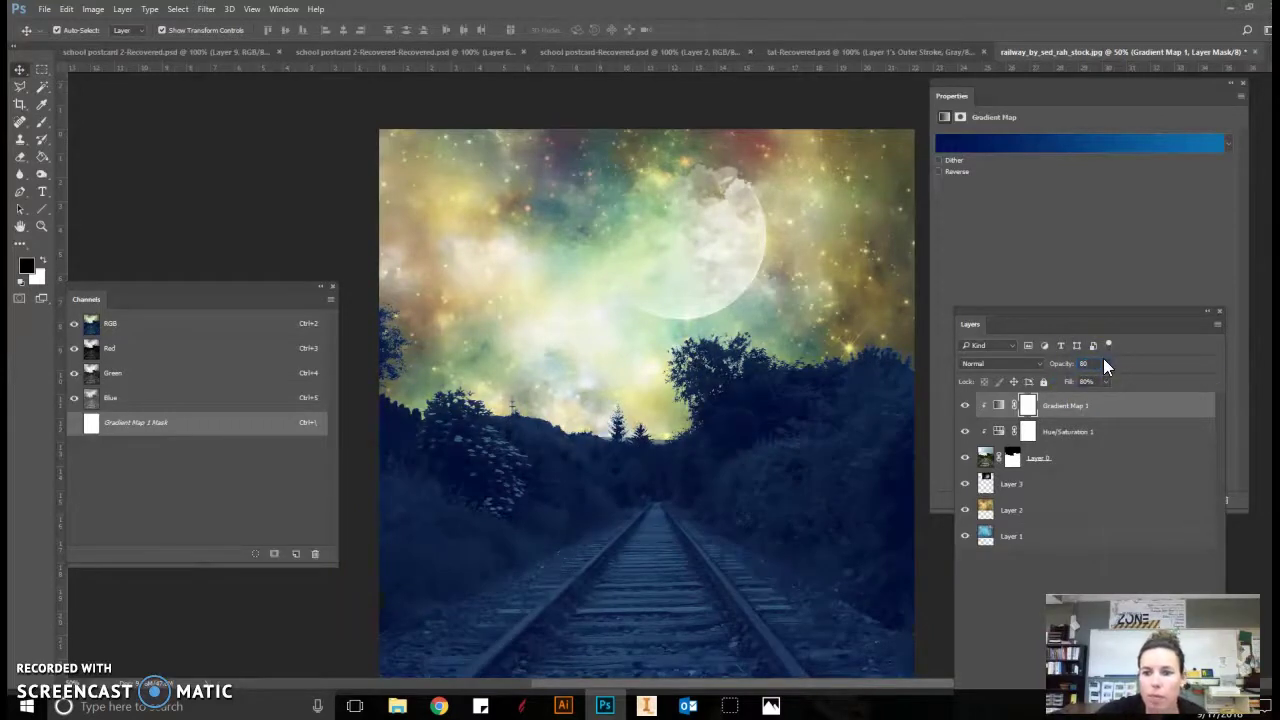
# Step: Blend Gradient Map 1 in Soft Light, toggling it off and on to compare
pyautogui.click(1005, 363)
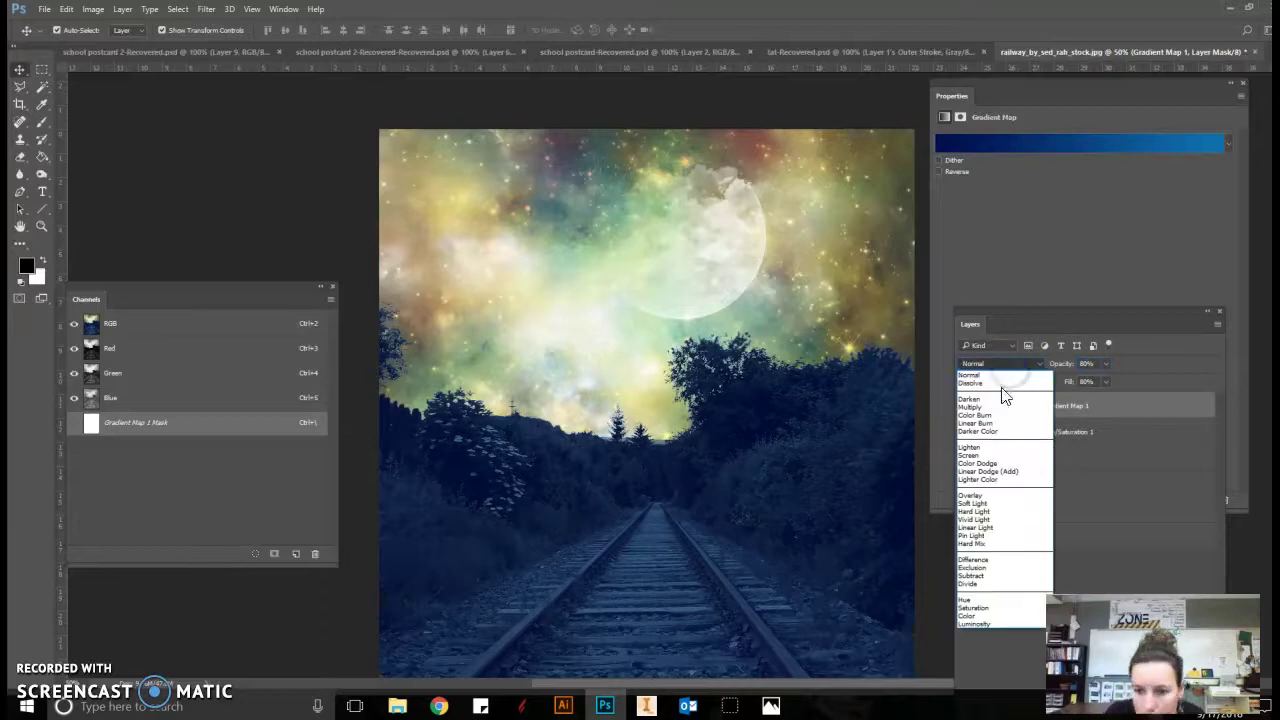
pyautogui.click(972, 503)
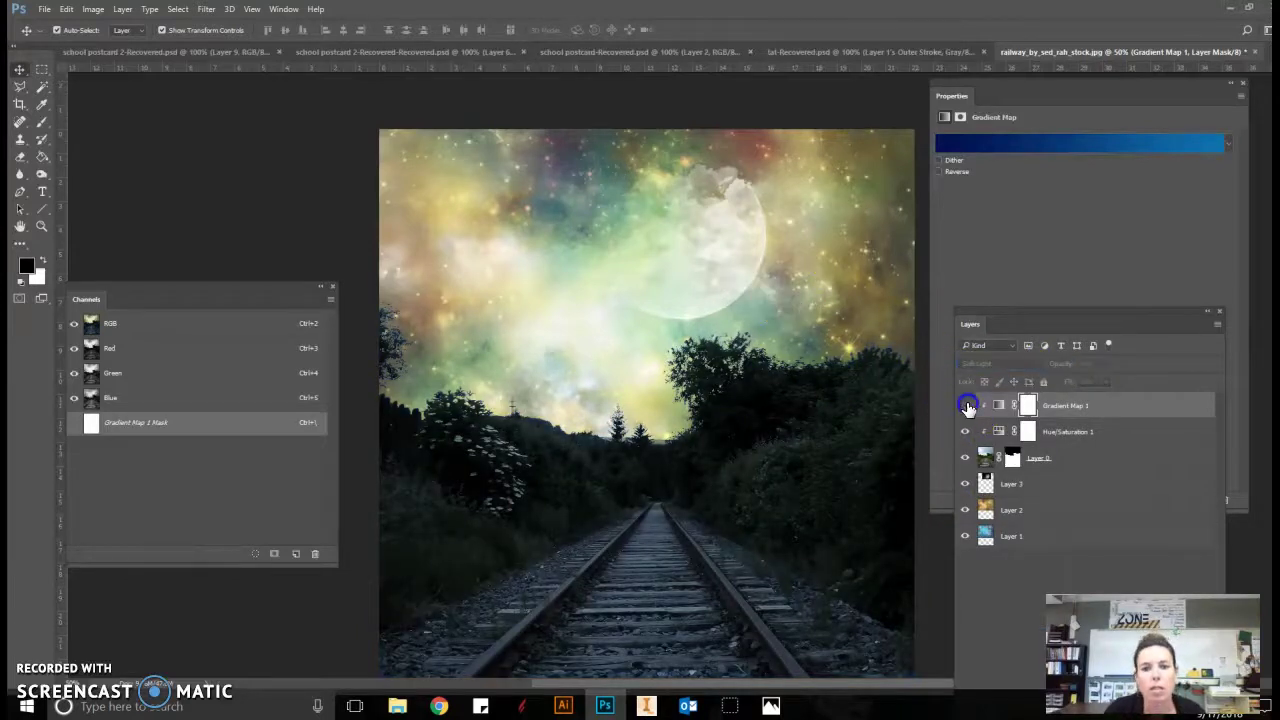
pyautogui.click(966, 405)
pyautogui.click(966, 405)
# Step: Compare the image with Gradient Map 1 toggled, then save the railway composite via File > Save
pyautogui.click(966, 406)
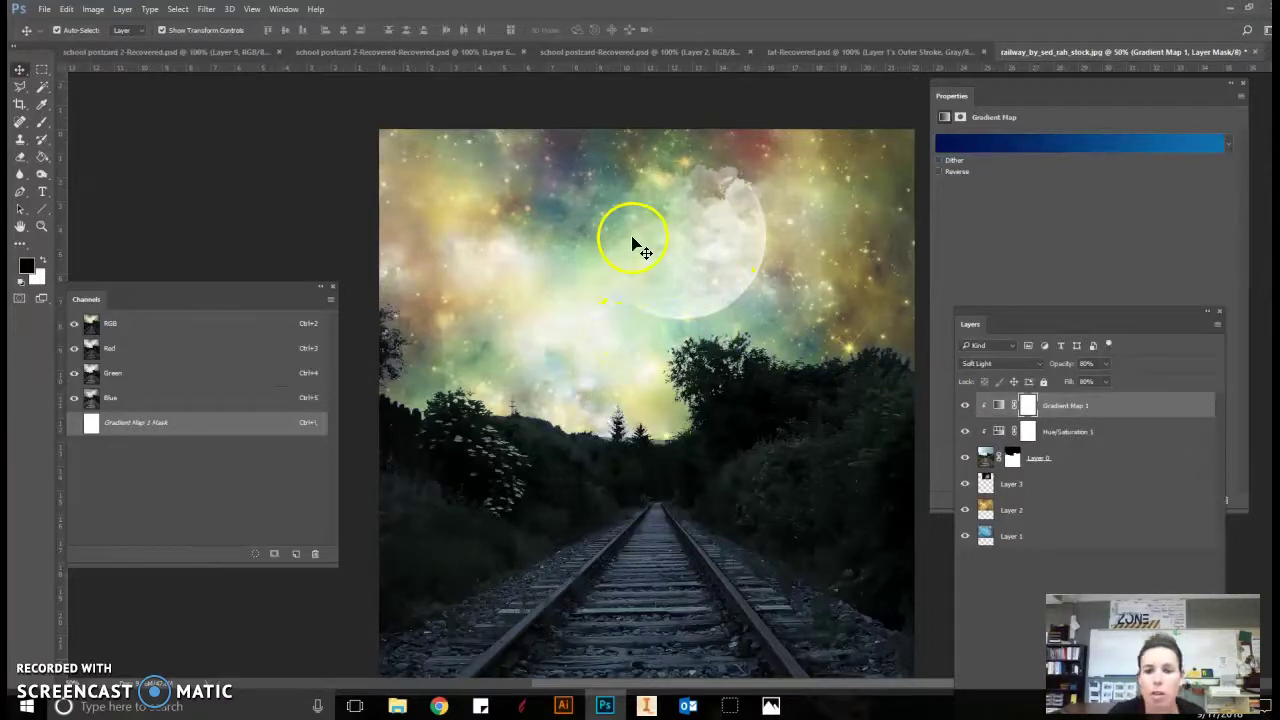
pyautogui.moveTo(633, 245); pyautogui.dragTo(697, 368)
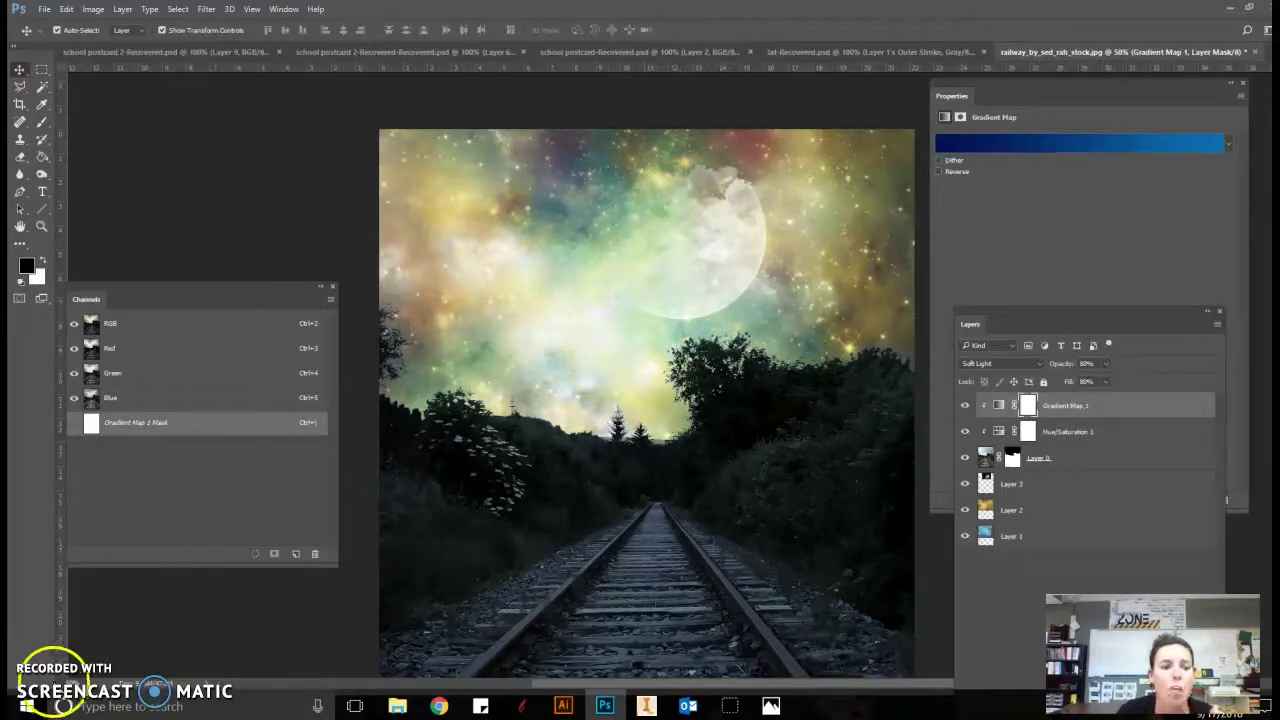
pyautogui.click(44, 9)
pyautogui.click(75, 177)
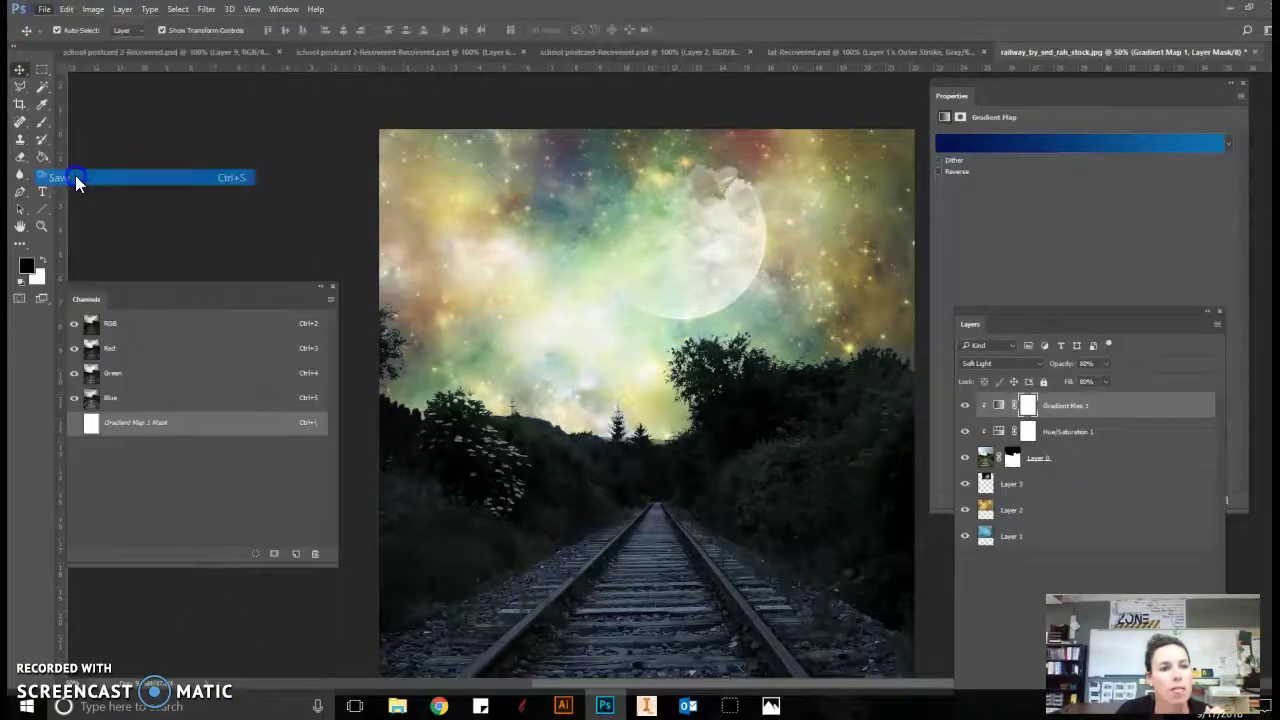